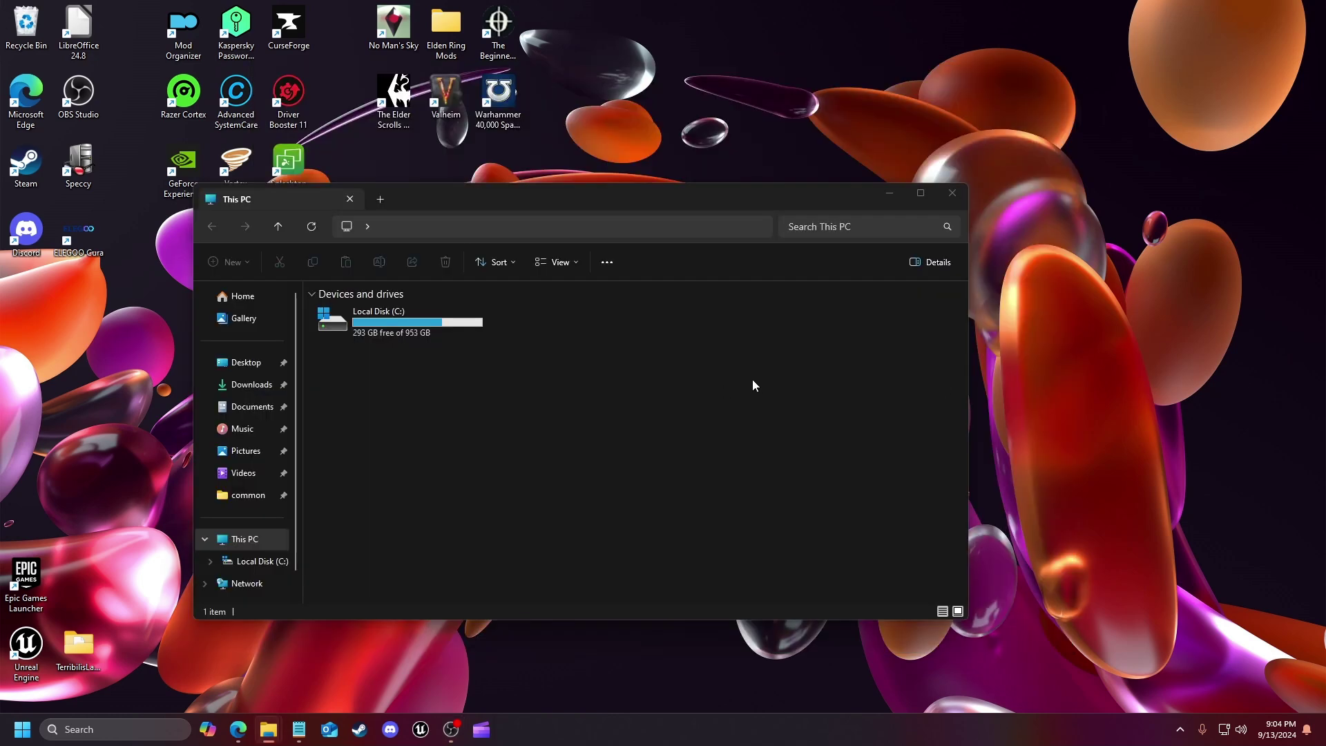
Step: Copy the GameAnimationSample project folder from Unreal Projects in Documents
{"action": "left_click", "coordinate": [753, 381]}
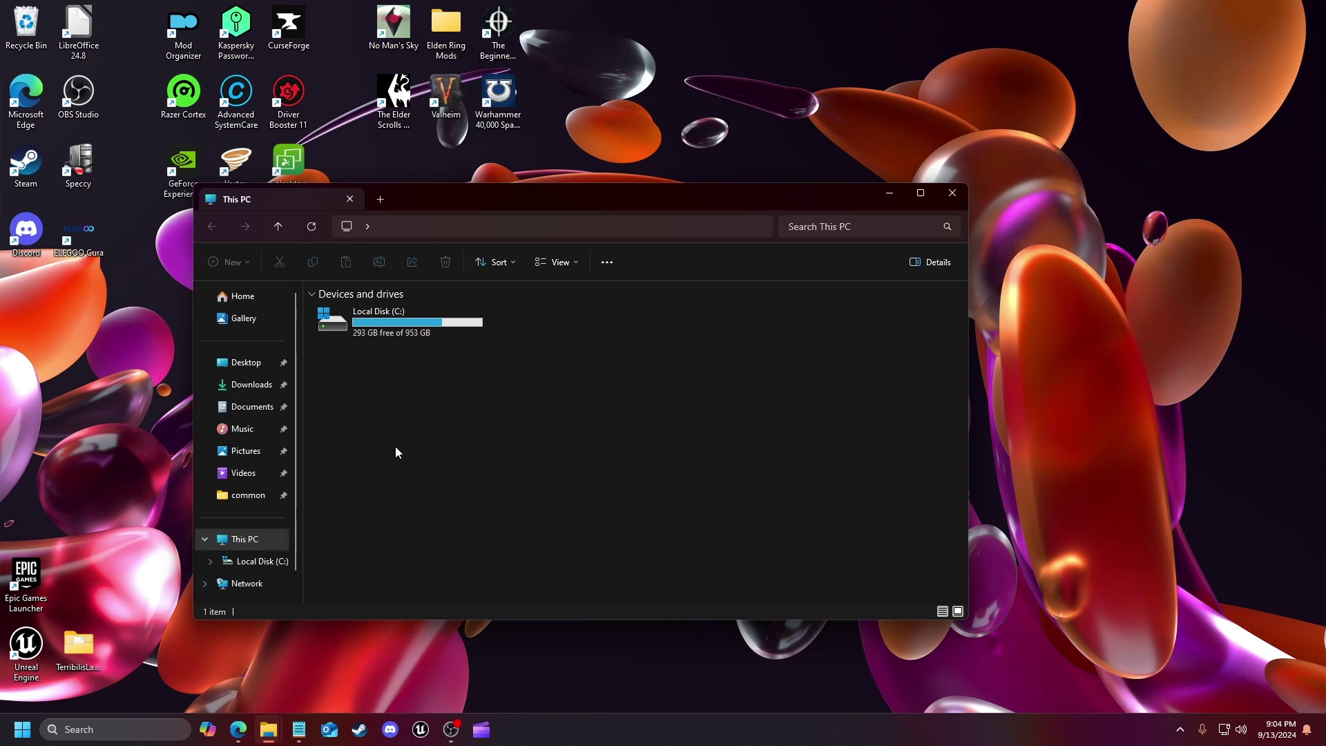
{"action": "left_click", "coordinate": [243, 409]}
{"action": "double_click", "coordinate": [358, 331]}
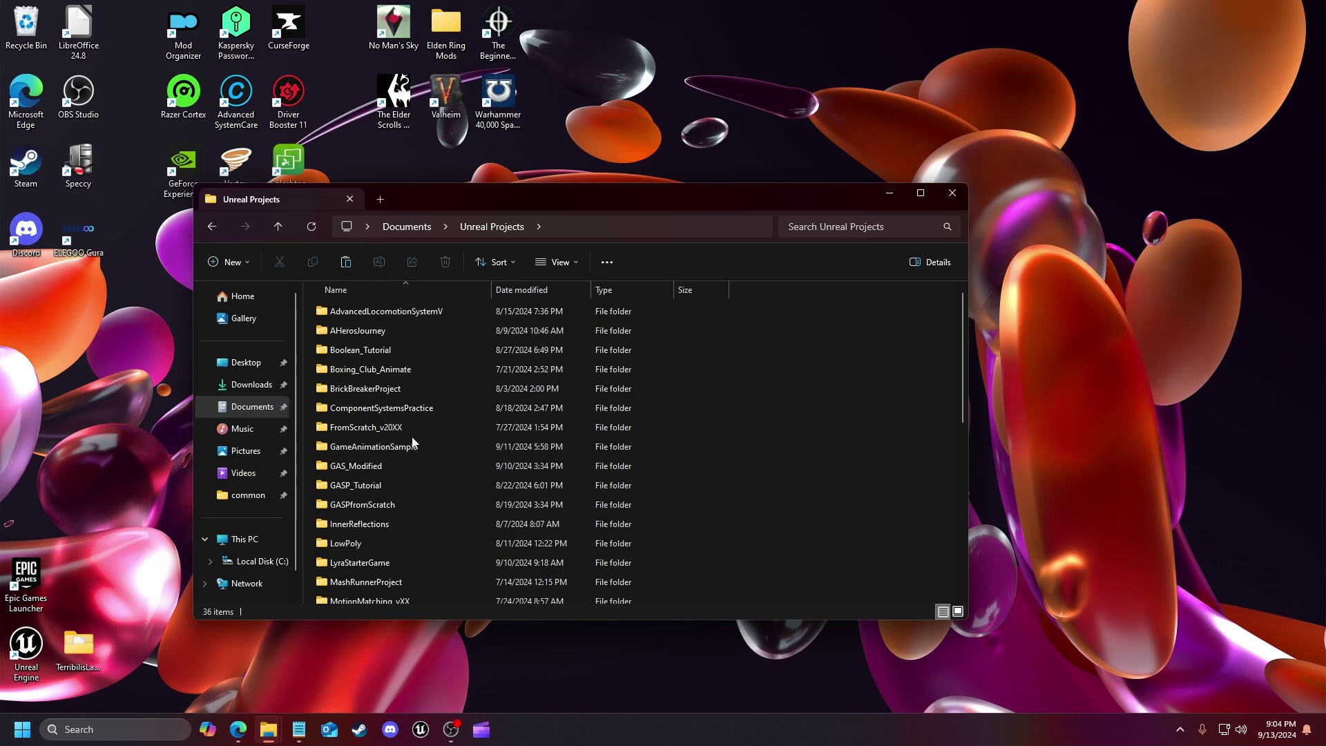
{"action": "mouse_move", "coordinate": [378, 452]}
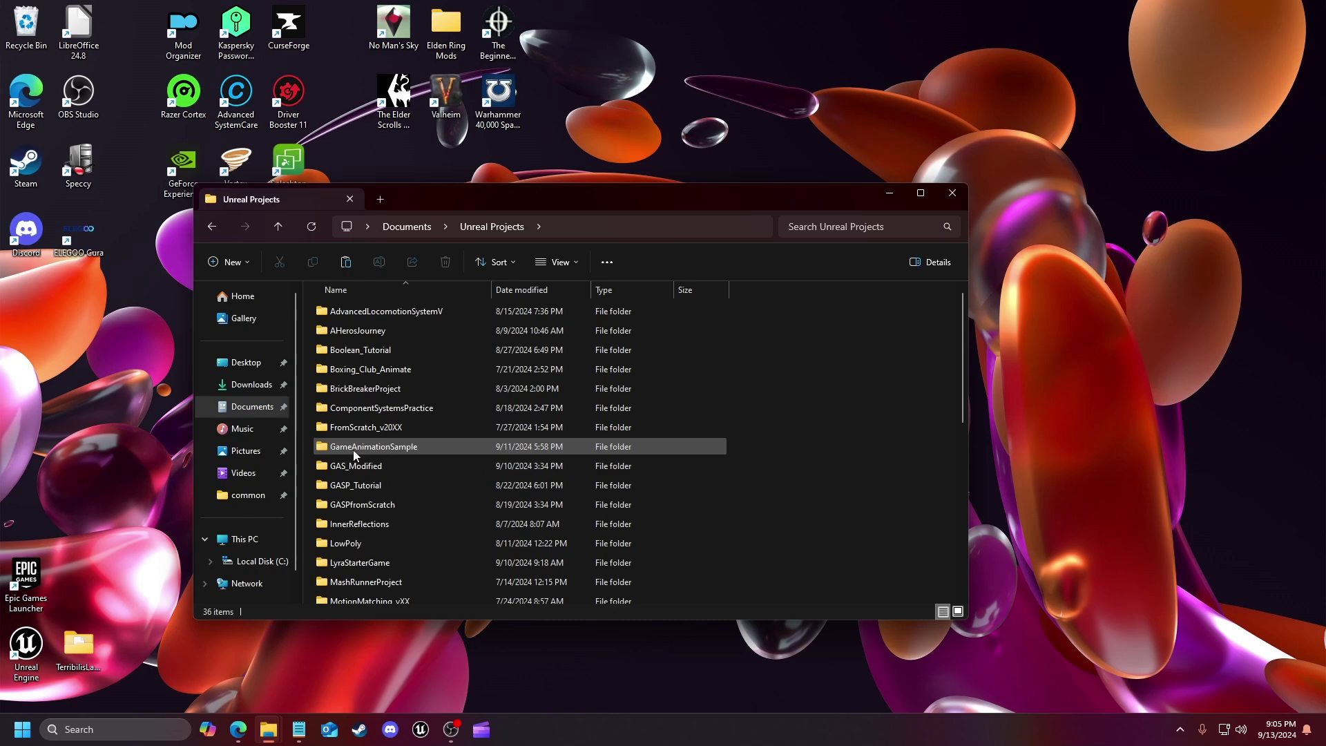
{"action": "right_click", "coordinate": [366, 448]}
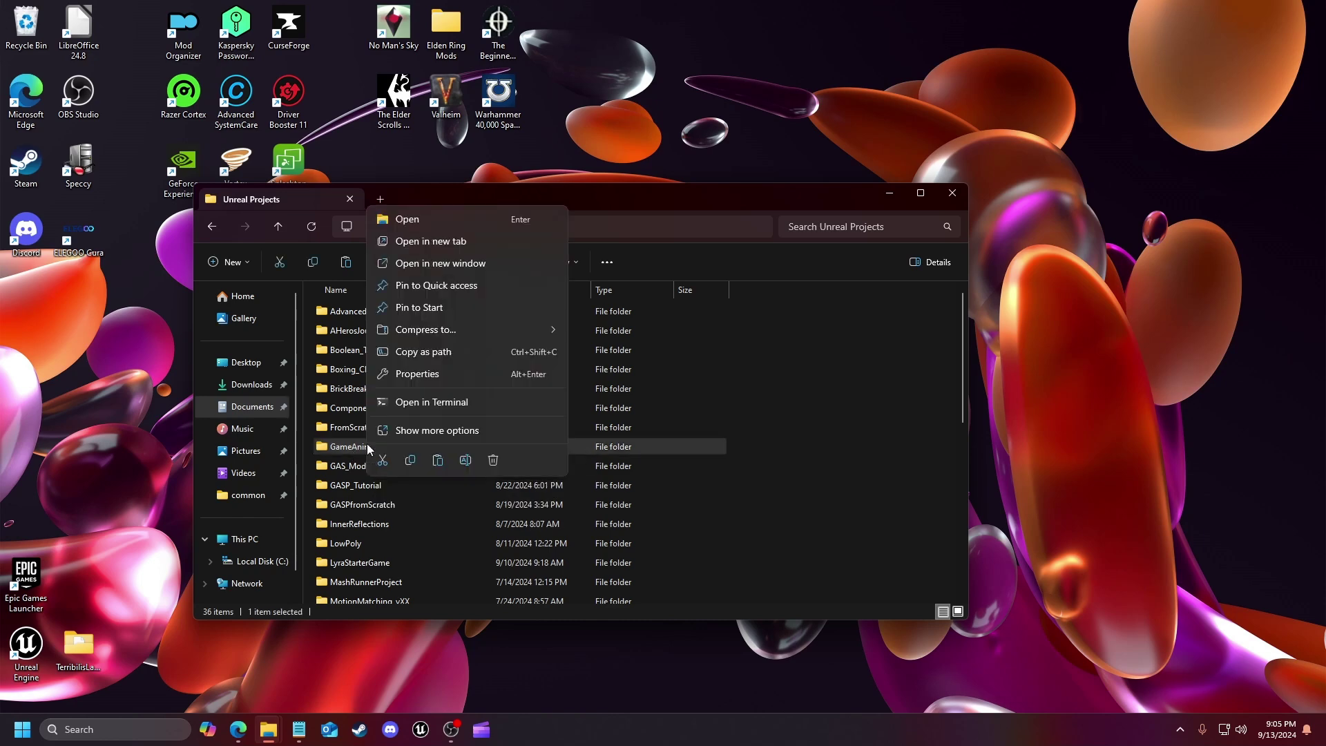
{"action": "left_click", "coordinate": [412, 461]}
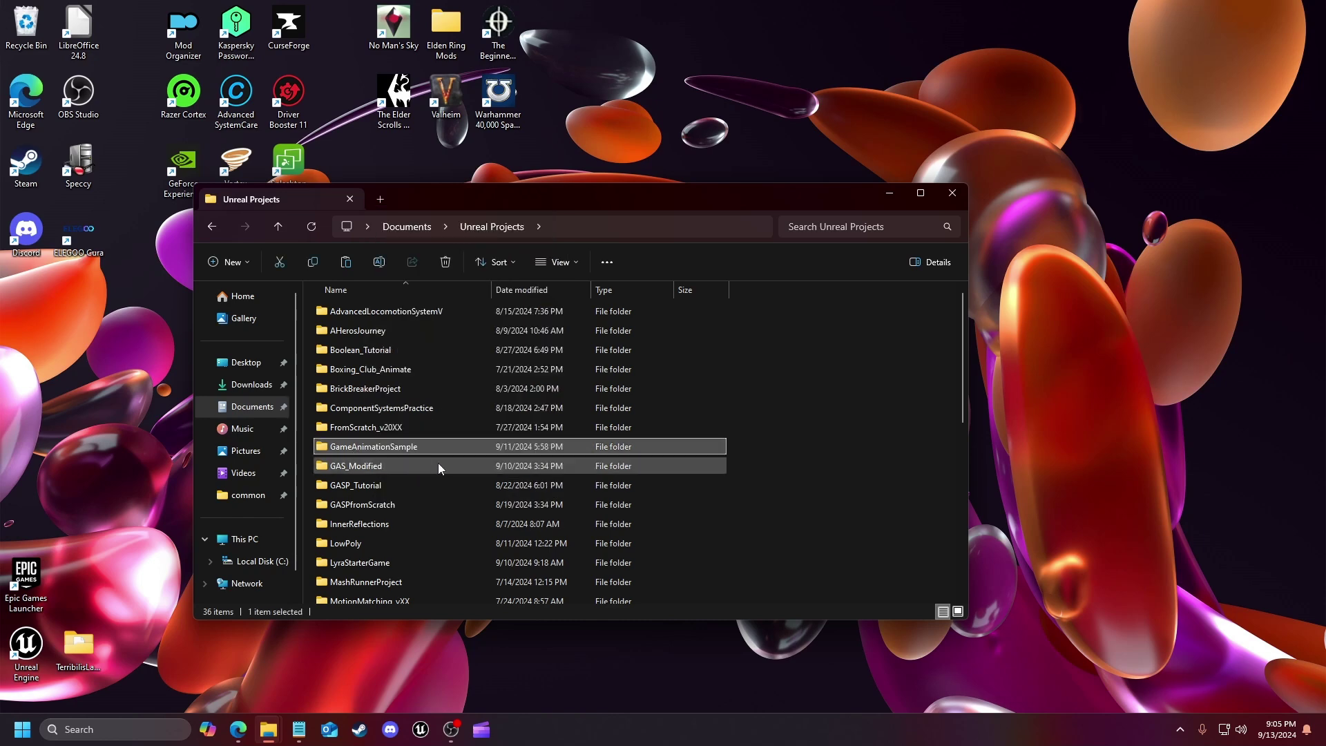
Step: Paste the copied project folder into C:\Program Files\Epic Games\UE_5.4\Templates, opened in a second tab
{"action": "left_click", "coordinate": [380, 200]}
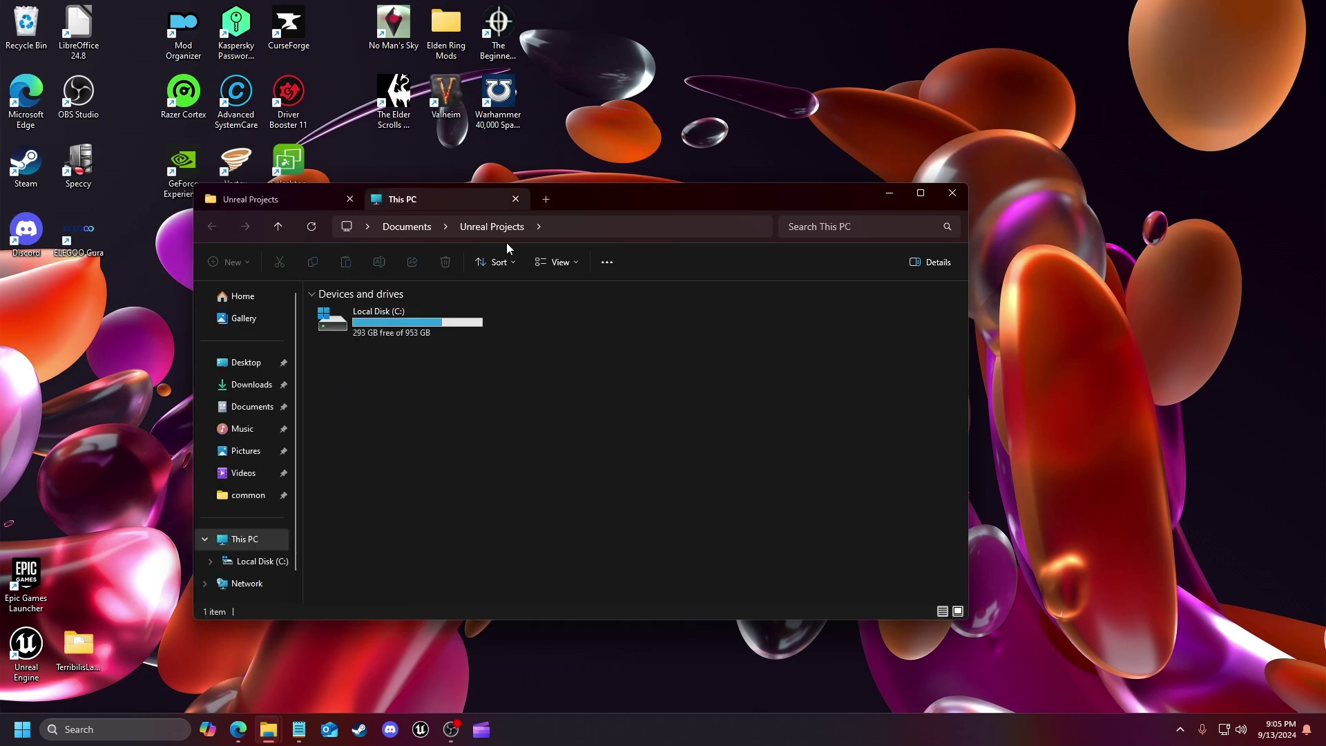
{"action": "left_click", "coordinate": [254, 564]}
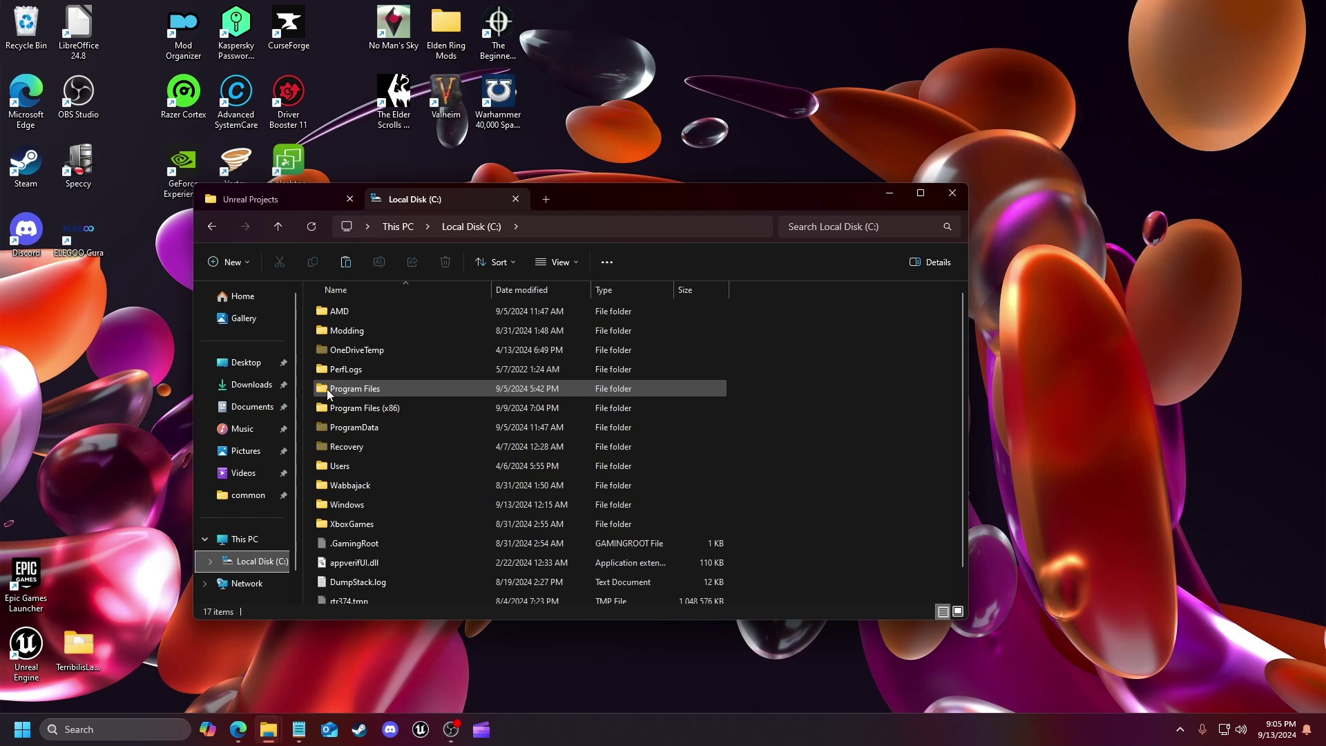
{"action": "double_click", "coordinate": [358, 389]}
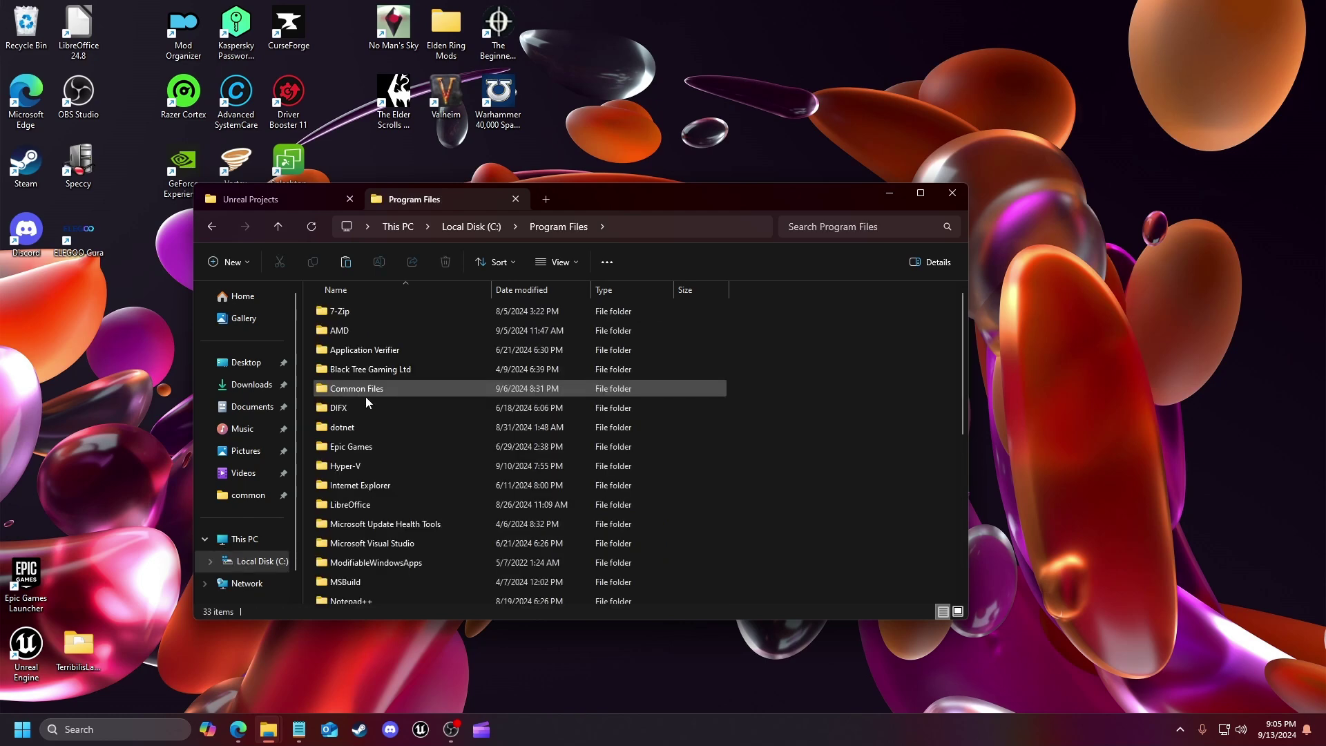
{"action": "double_click", "coordinate": [351, 447]}
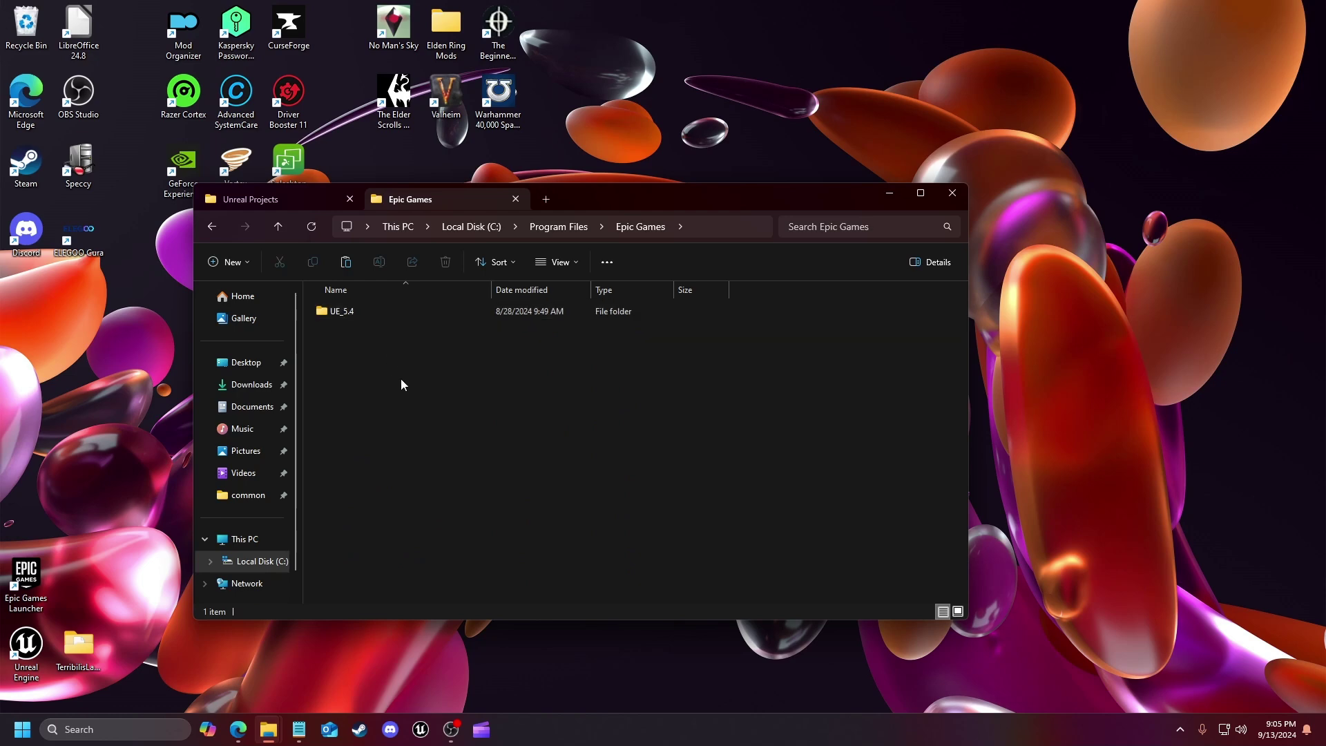
{"action": "double_click", "coordinate": [346, 312]}
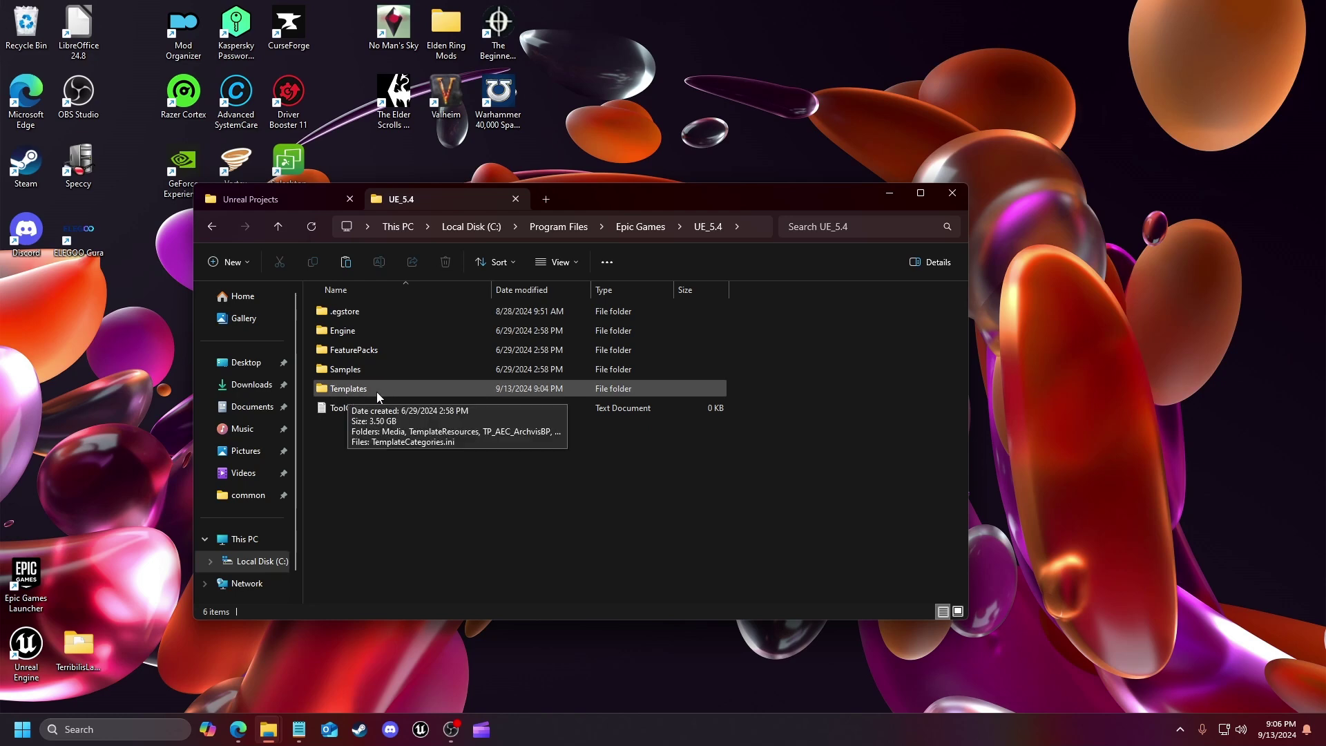
{"action": "double_click", "coordinate": [353, 391]}
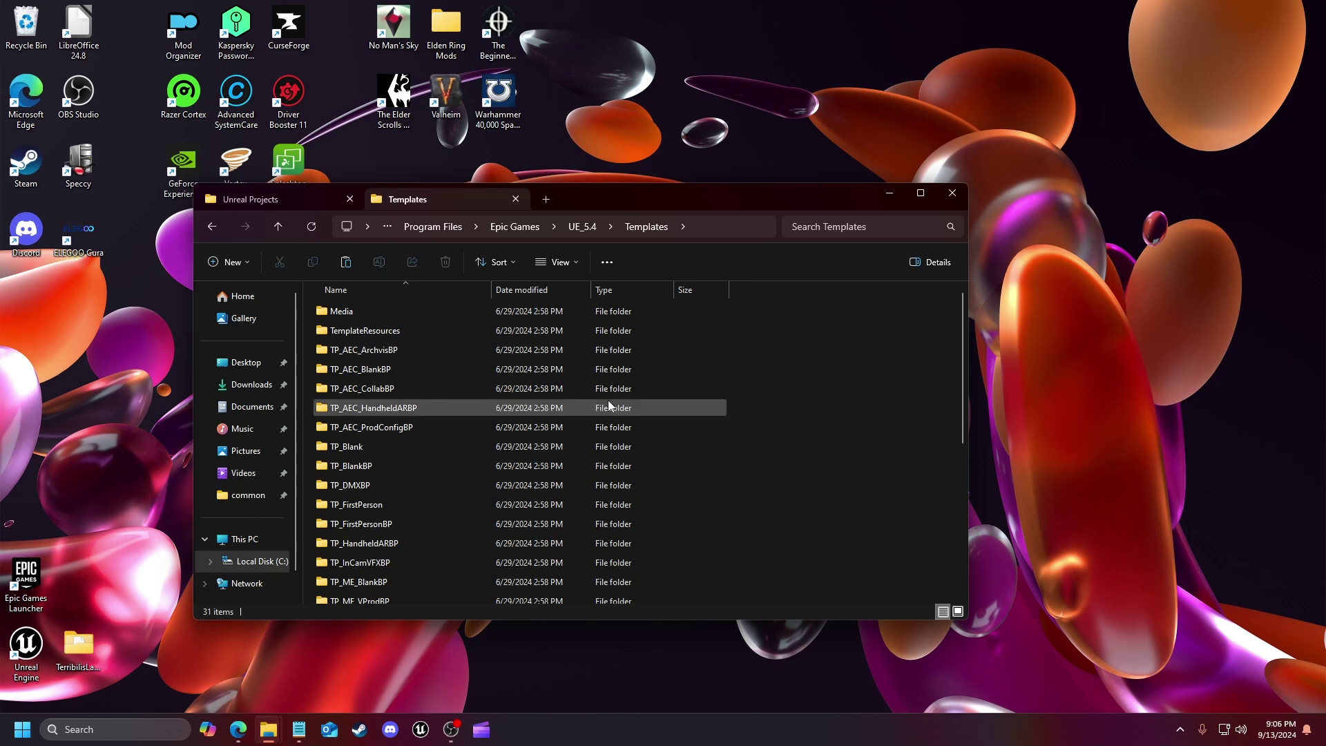
{"action": "right_click", "coordinate": [799, 387]}
{"action": "left_click", "coordinate": [812, 406]}
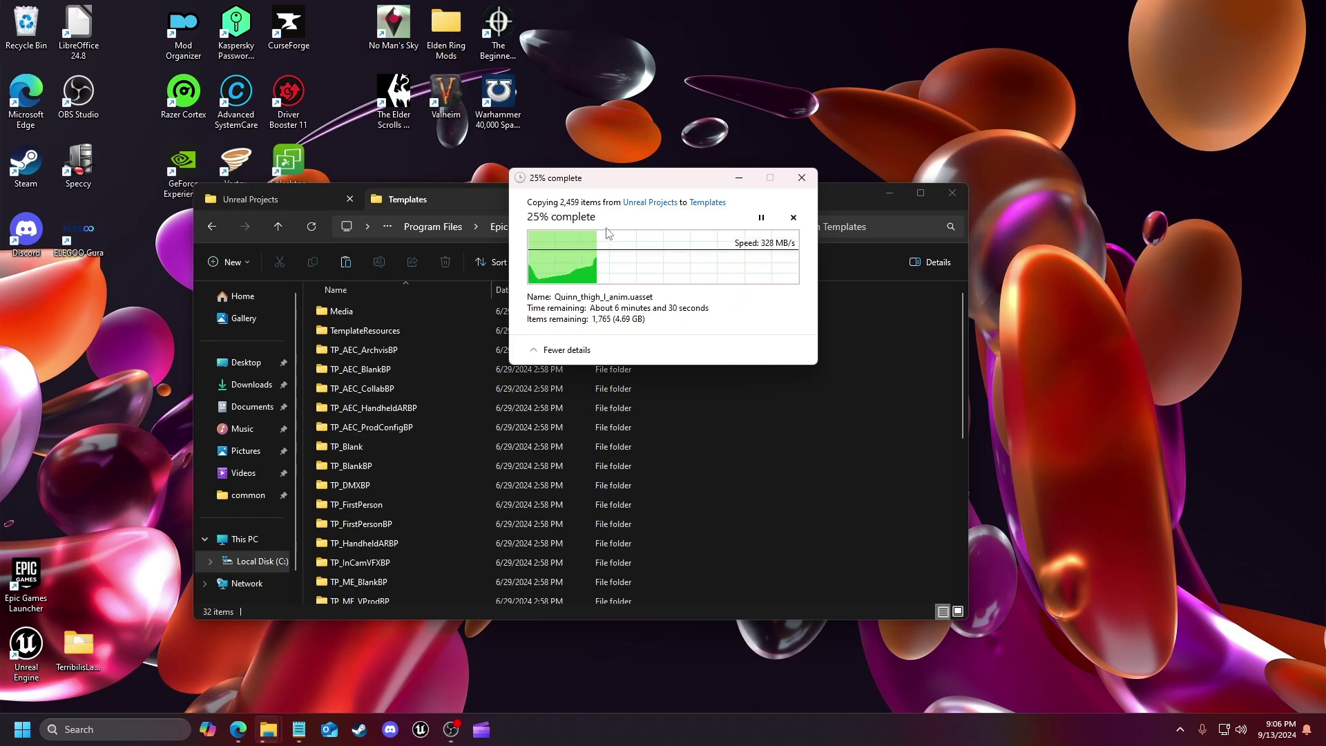
{"action": "left_click_drag", "start_coordinate": [631, 180], "coordinate": [1086, 69]}
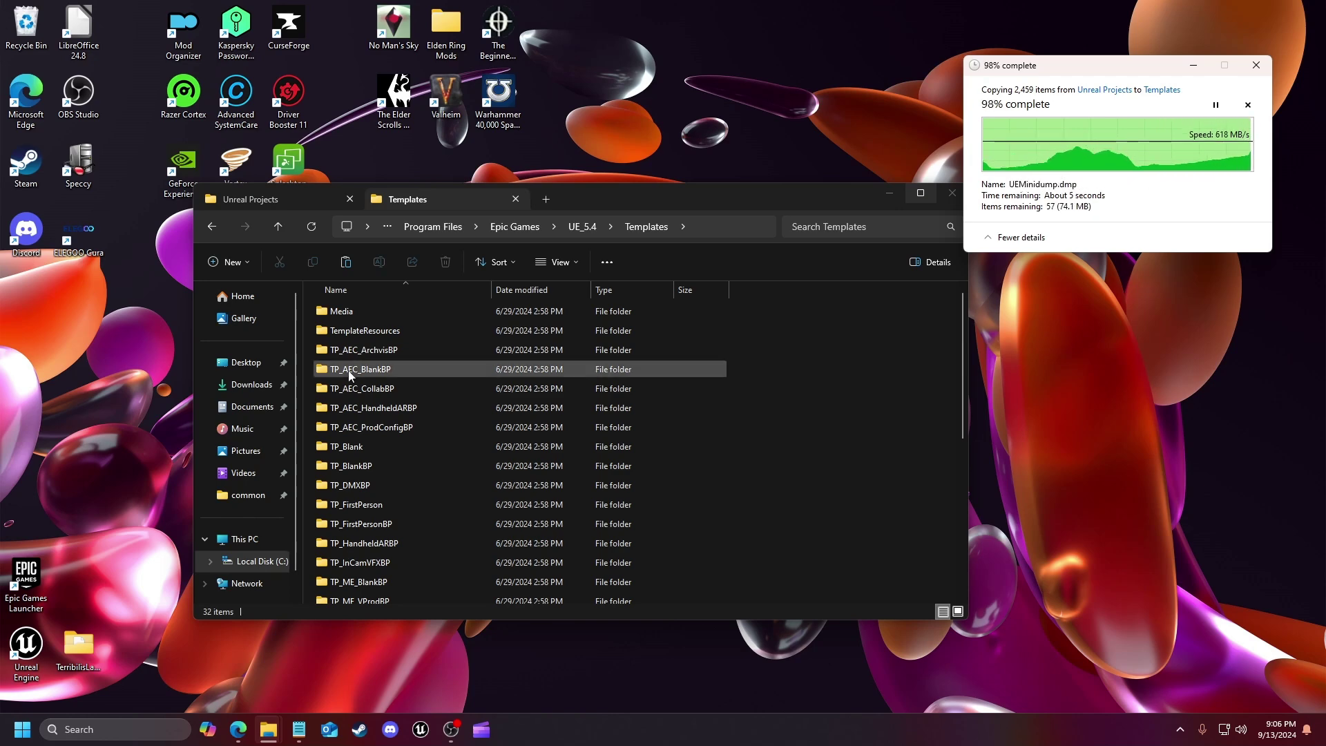
Step: Rename the pasted GameAnimationSample folder as TP_GameAnimationSampleBP
{"action": "scroll", "coordinate": [393, 496], "scroll_direction": "up", "scroll_amount": 1}
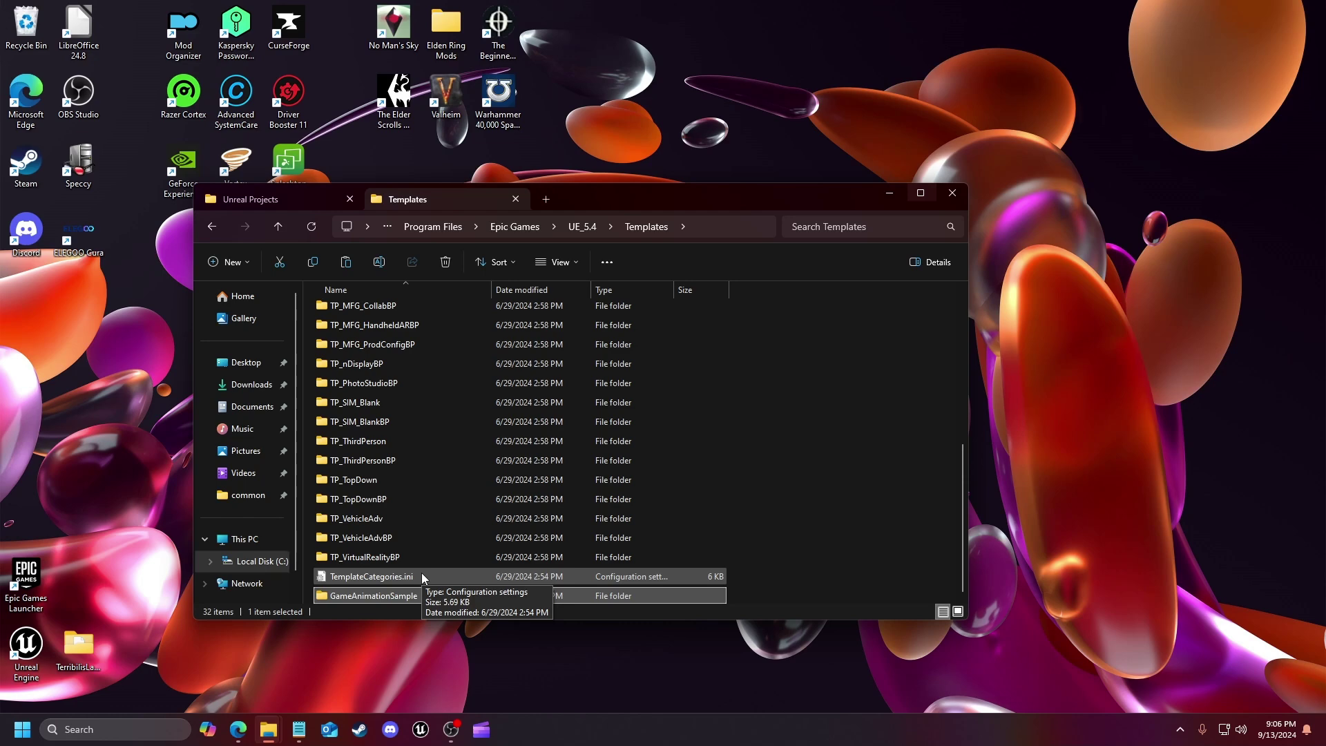
{"action": "left_click", "coordinate": [342, 598]}
{"action": "left_click", "coordinate": [381, 595]}
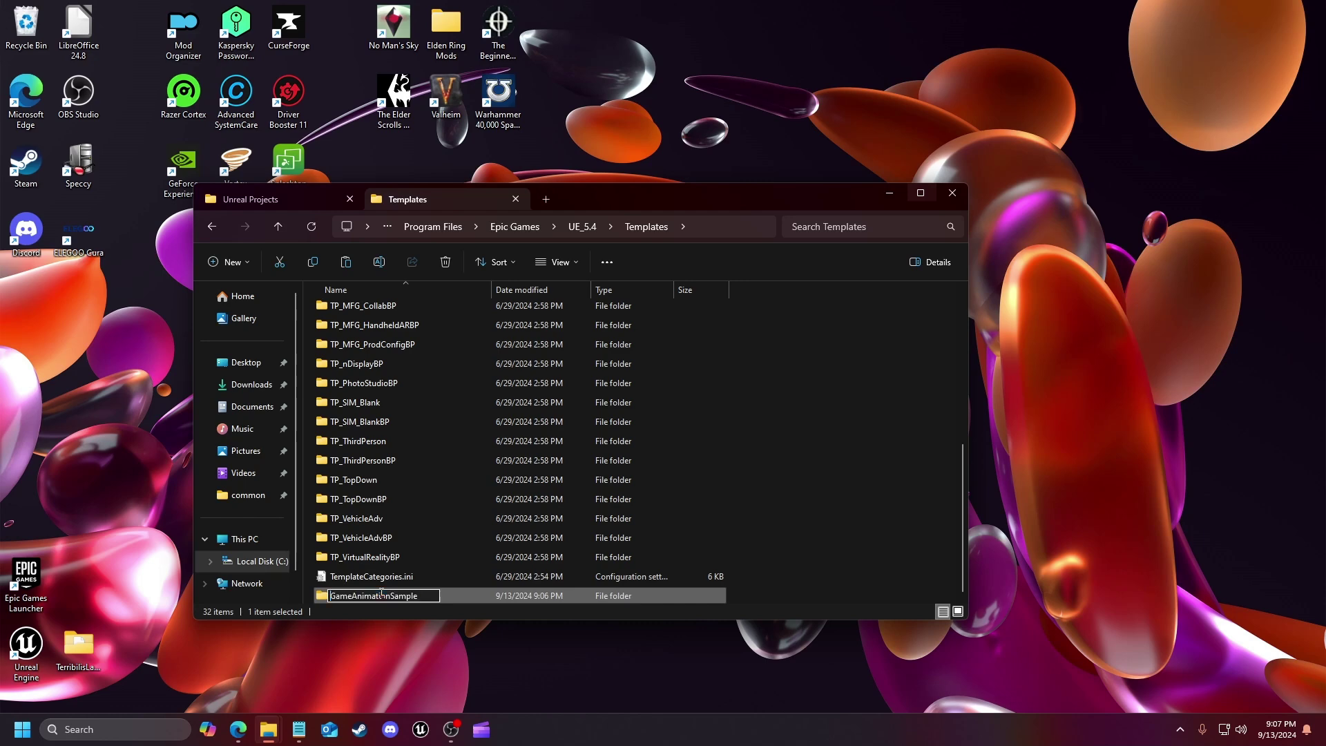
{"action": "type", "text": "TP_"}
{"action": "type", "text": "BP"}
{"action": "key", "text": "Return"}
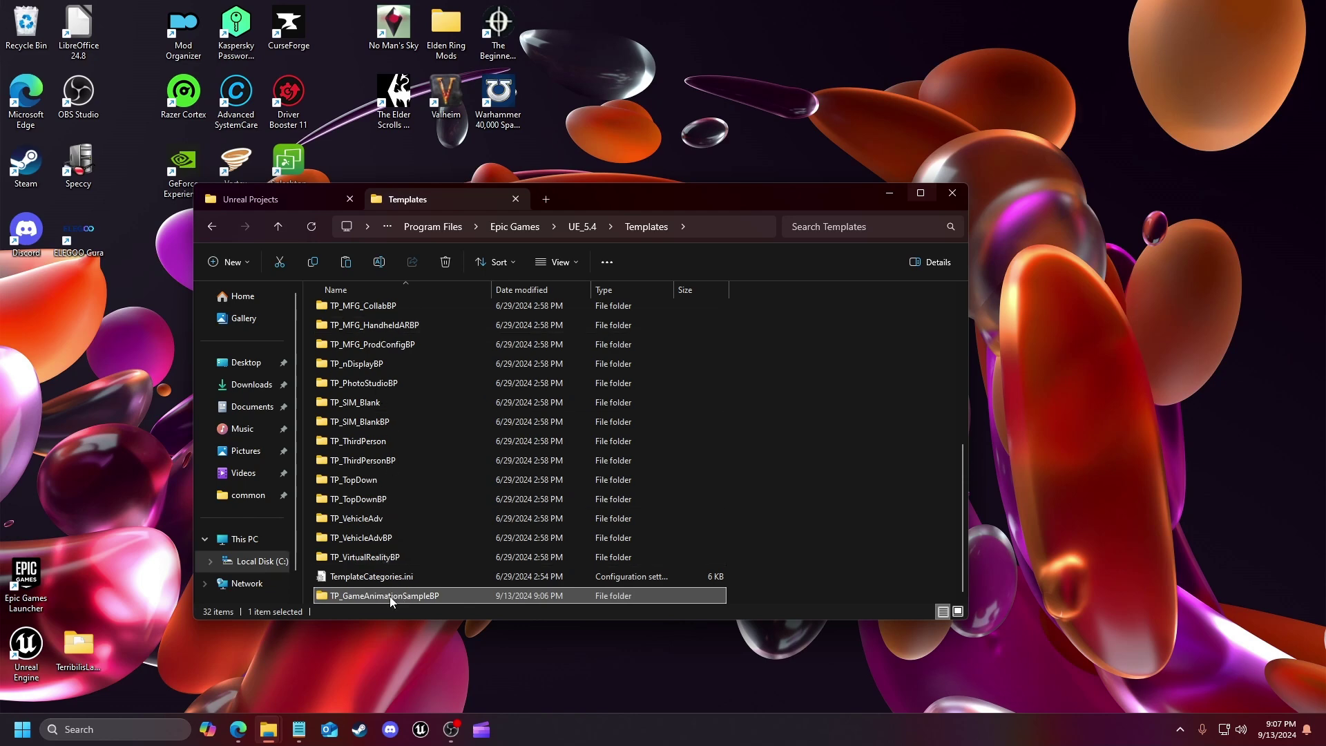
Step: Copy the TP_GameAnimationSampleBP folder's name and reuse it to rename the project file inside as TP_GameAnimationSampleBP.uproject
{"action": "right_click", "coordinate": [389, 595]}
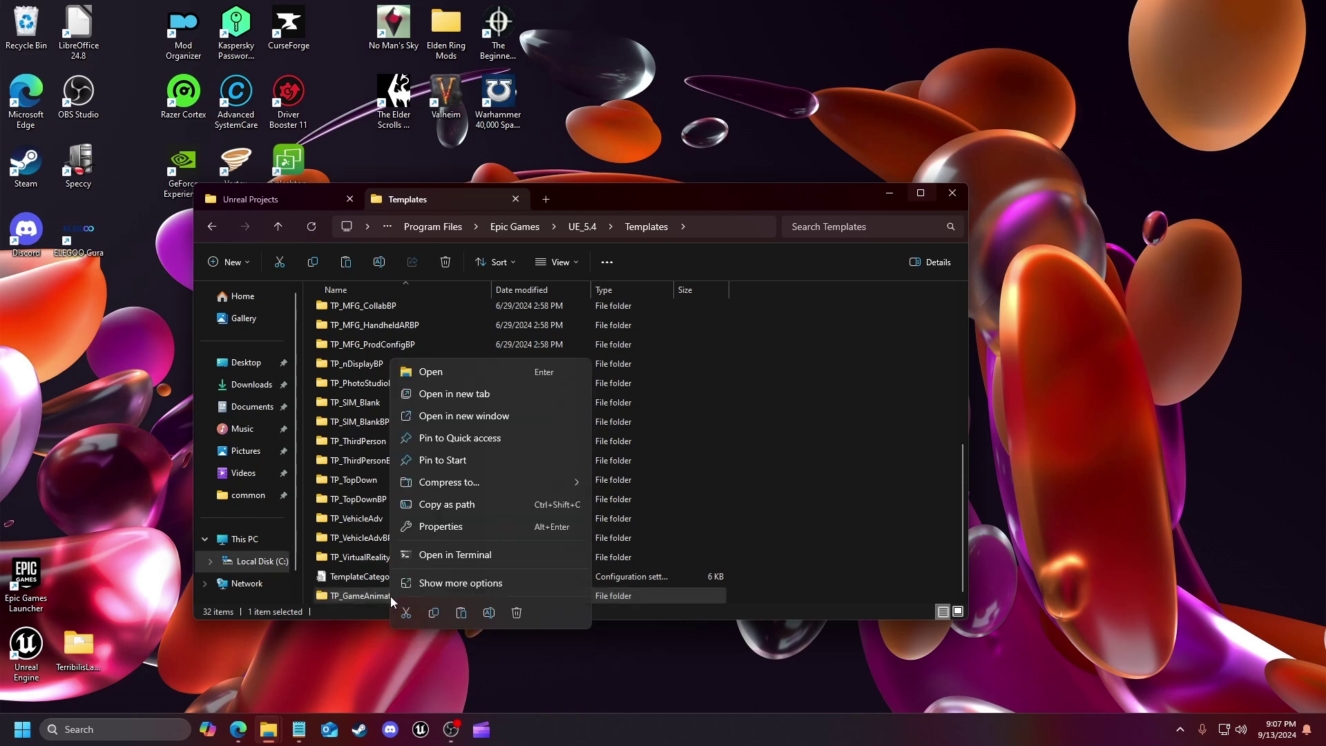
{"action": "left_click", "coordinate": [489, 612]}
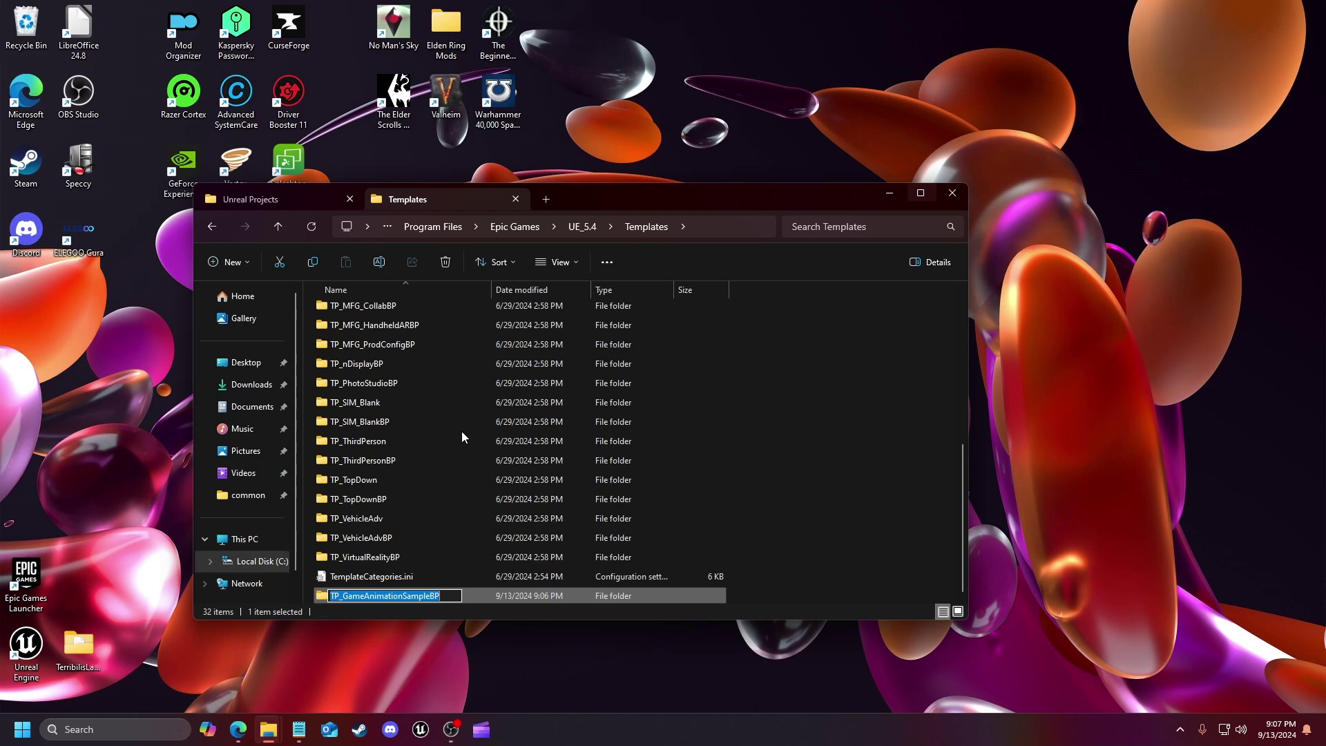
{"action": "left_click", "coordinate": [479, 600]}
{"action": "double_click", "coordinate": [395, 597]}
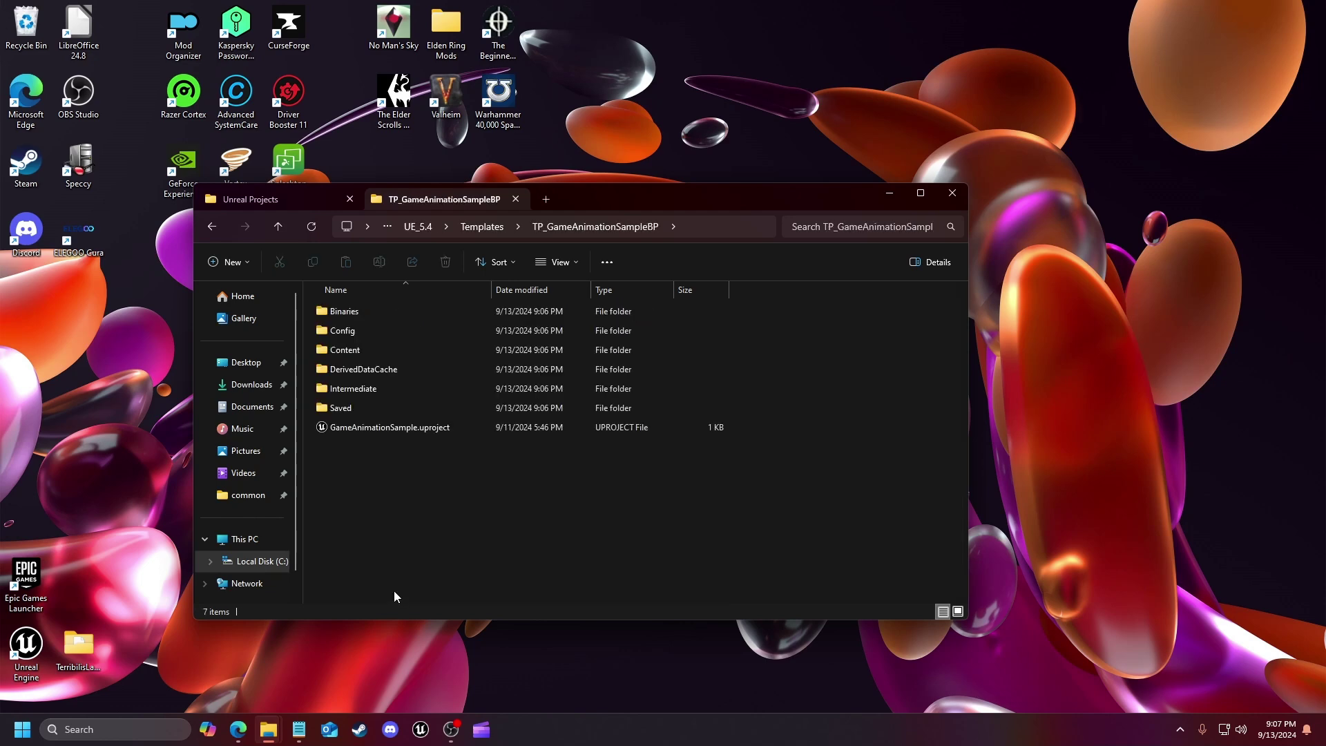
{"action": "left_click", "coordinate": [359, 430]}
{"action": "key", "text": "F2"}
{"action": "key", "text": "ctrl+v"}
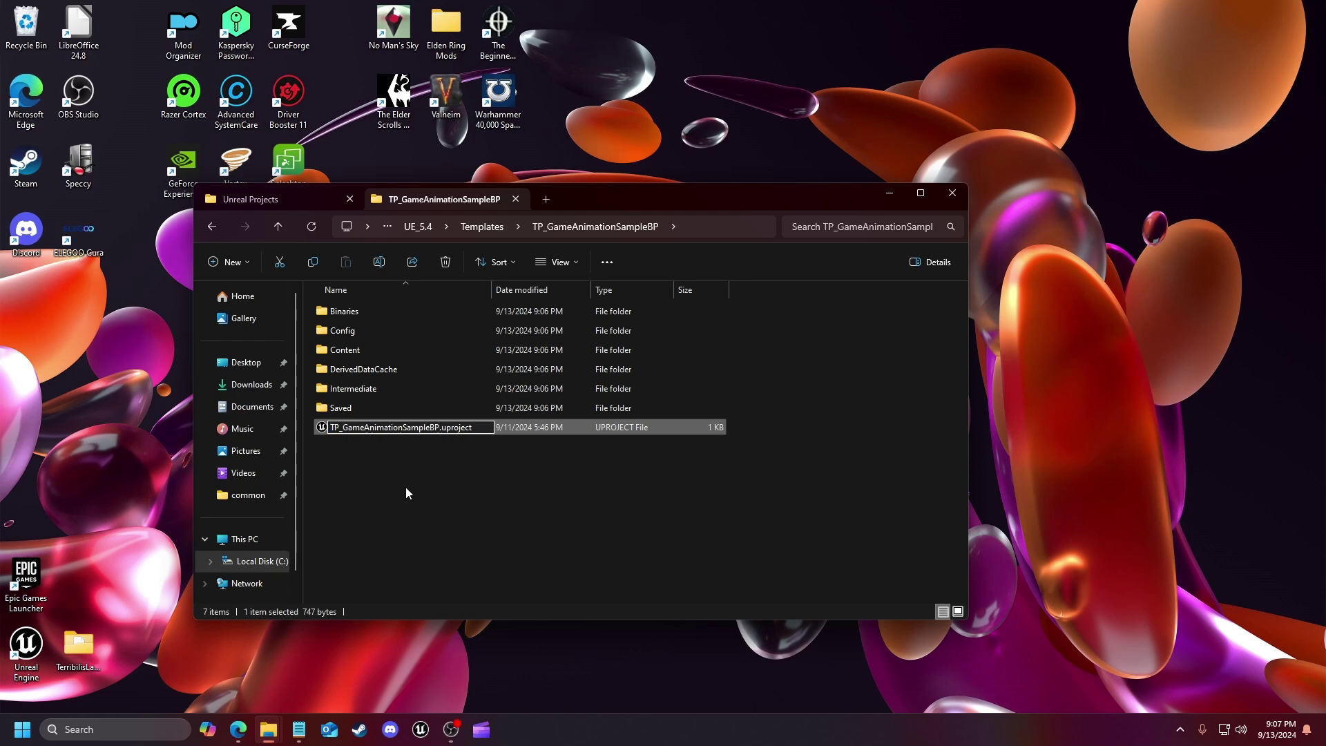
{"action": "key", "text": "Return"}
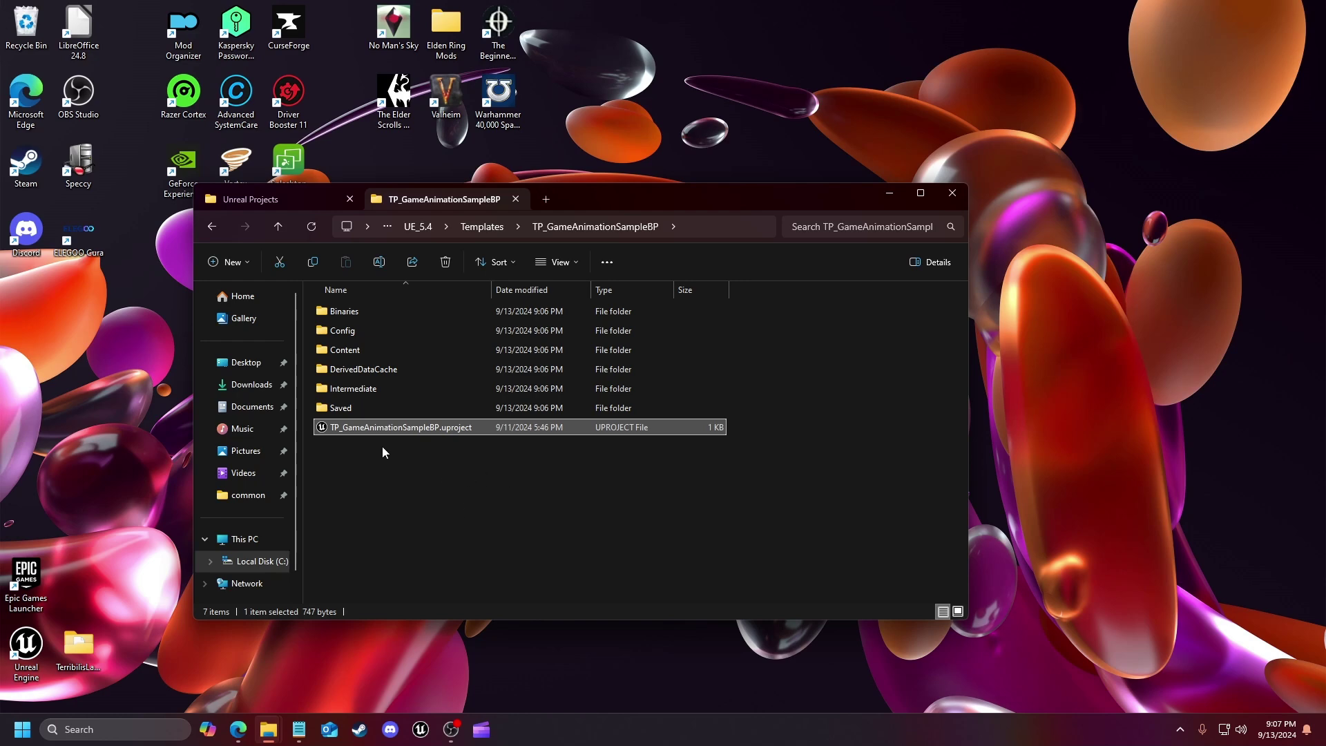
Step: Delete the DerivedDataCache, Intermediate and Saved folders from the TP_GameAnimationSampleBP folder
{"action": "left_click_drag", "start_coordinate": [309, 365], "coordinate": [373, 409]}
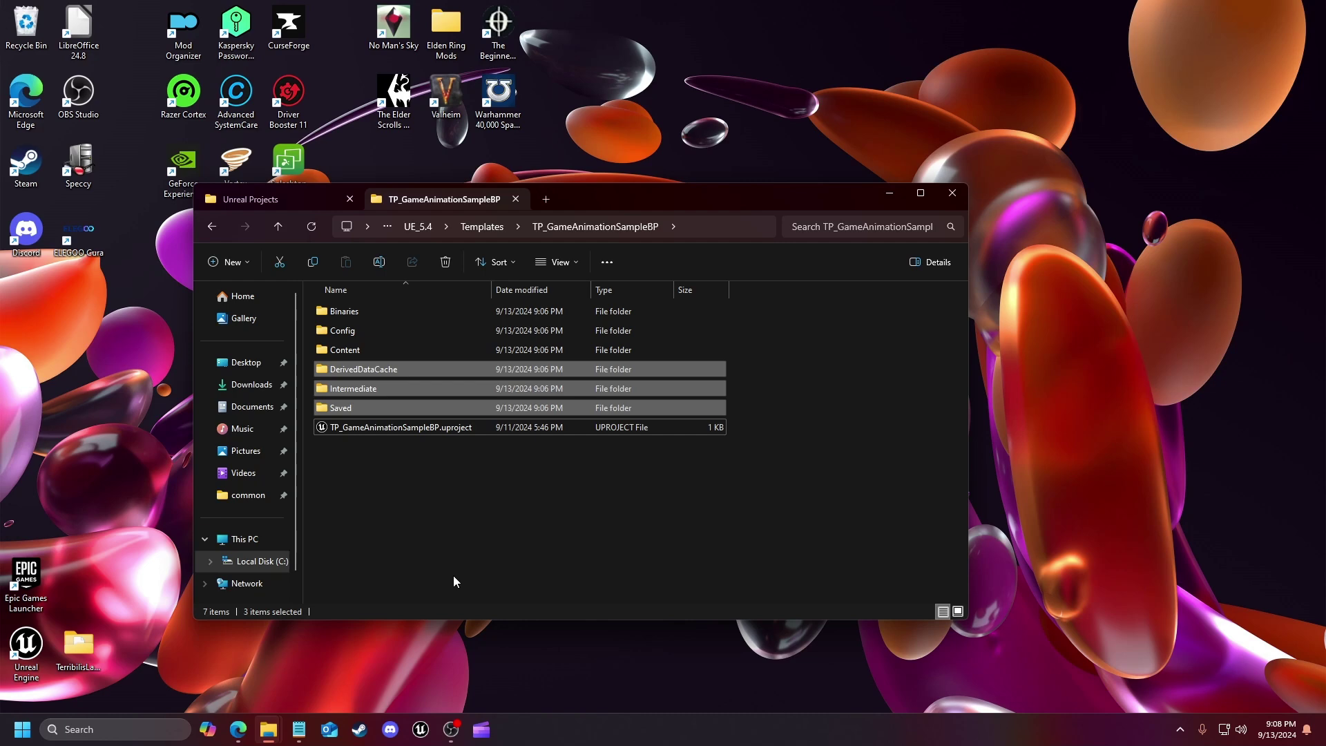
{"action": "key", "text": "Delete"}
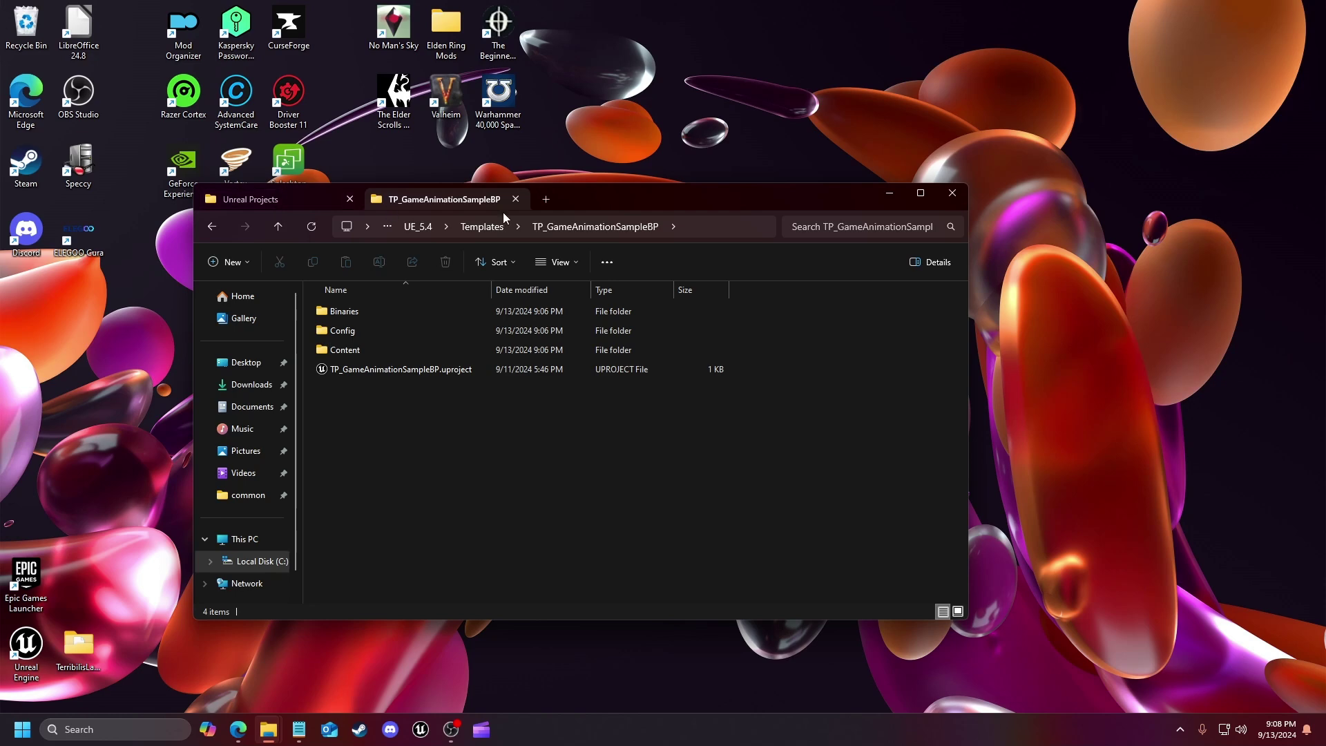
Step: Check the folder structure of the TP_ThirdPersonBP template and create a matching Media folder inside TP_GameAnimationSampleBP
{"action": "left_click", "coordinate": [496, 229]}
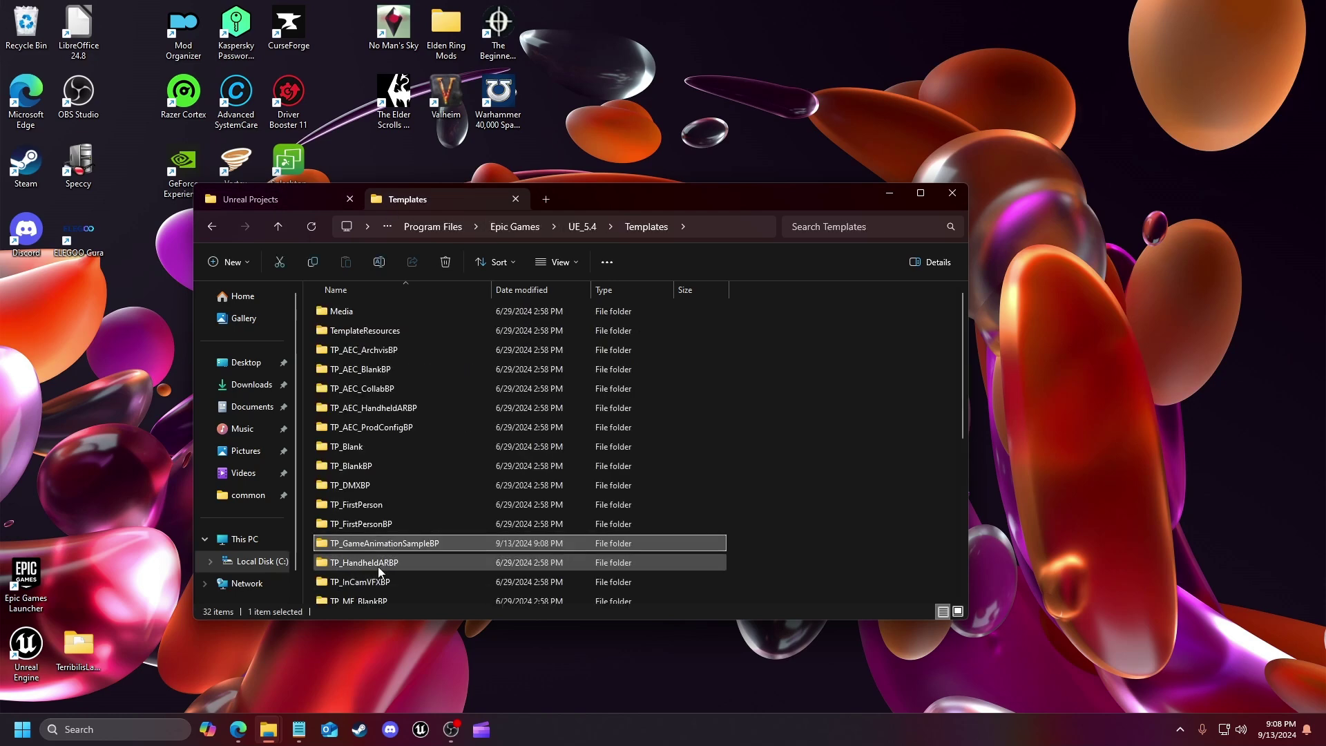
{"action": "scroll", "coordinate": [378, 573], "scroll_direction": "down", "scroll_amount": 3}
{"action": "scroll", "coordinate": [378, 577], "scroll_direction": "down", "scroll_amount": 2}
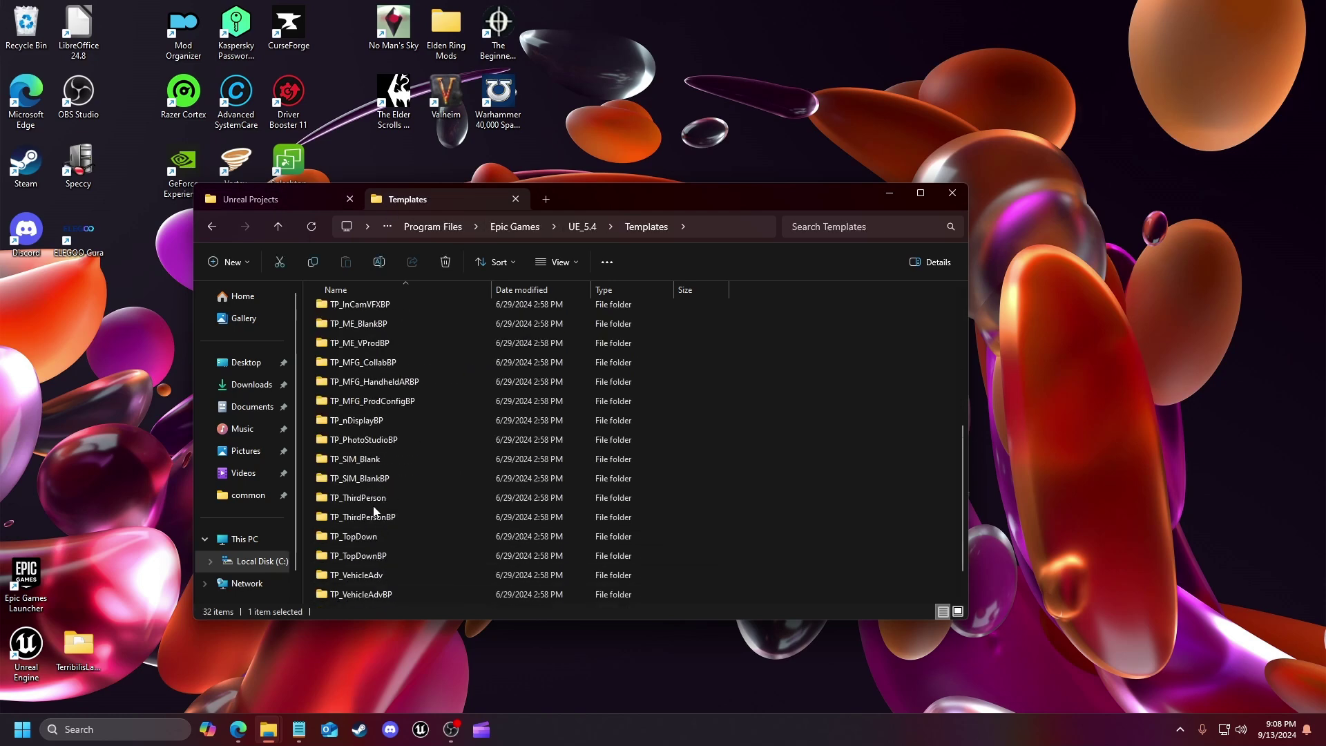
{"action": "double_click", "coordinate": [377, 518]}
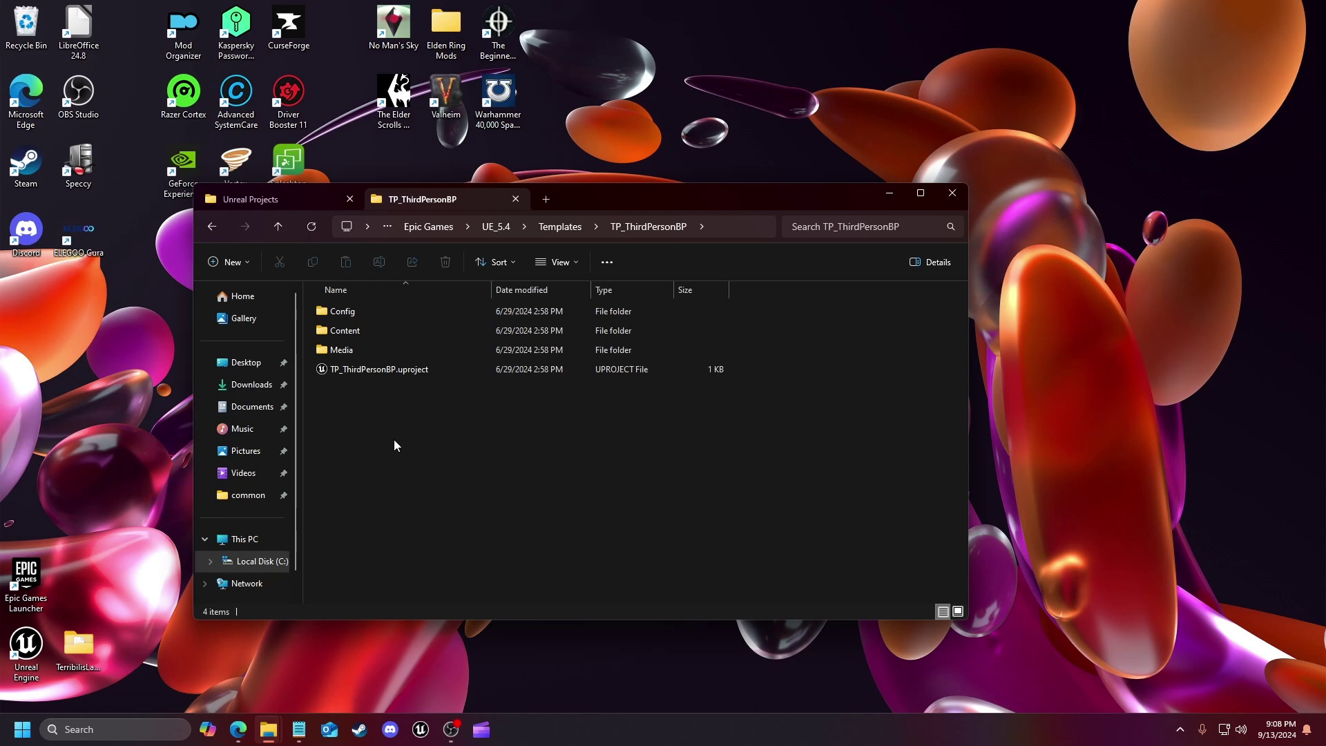
{"action": "left_click", "coordinate": [557, 225]}
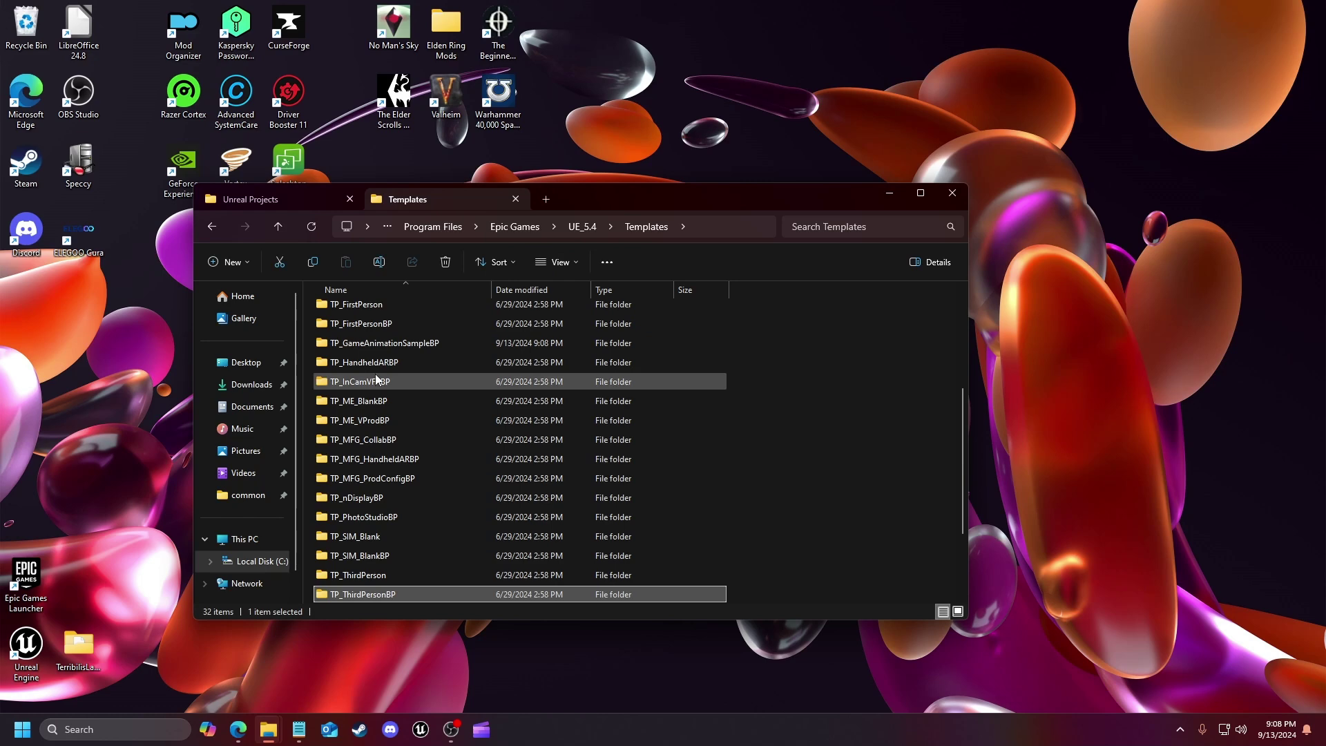
{"action": "double_click", "coordinate": [381, 347]}
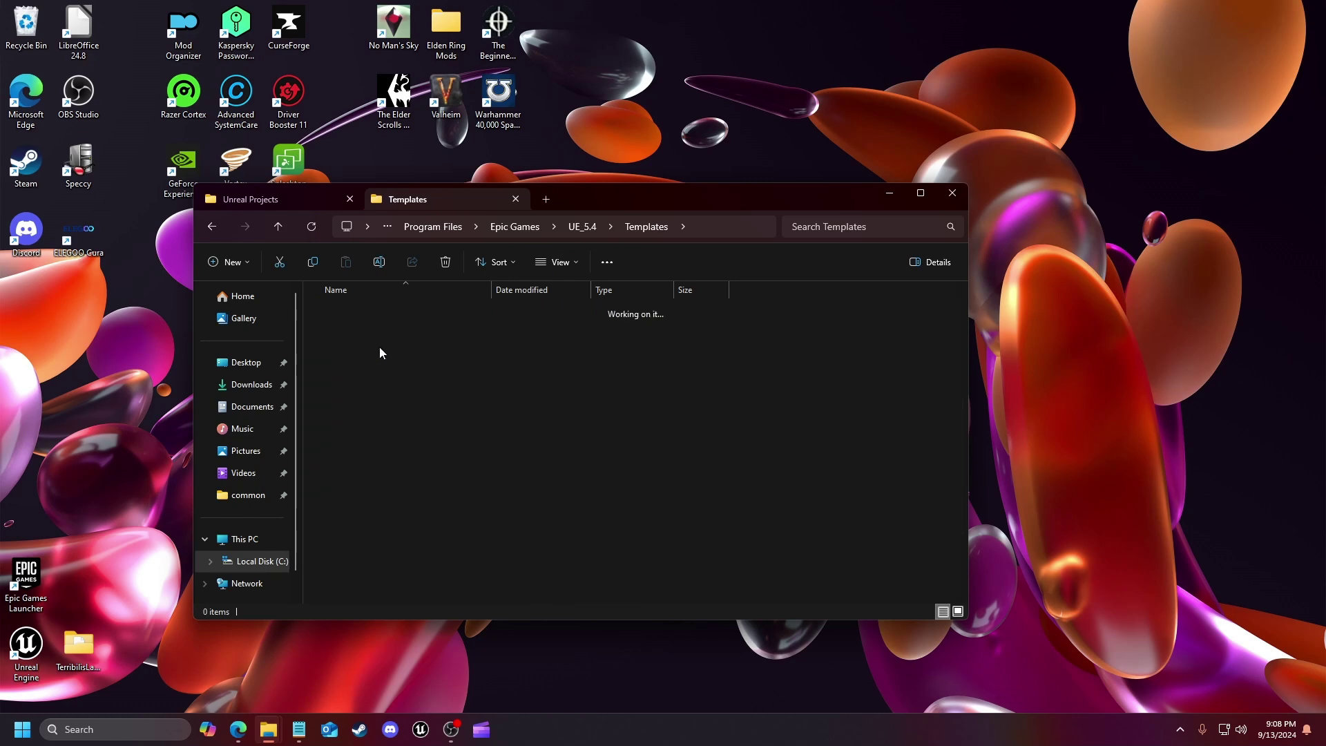
{"action": "right_click", "coordinate": [385, 440]}
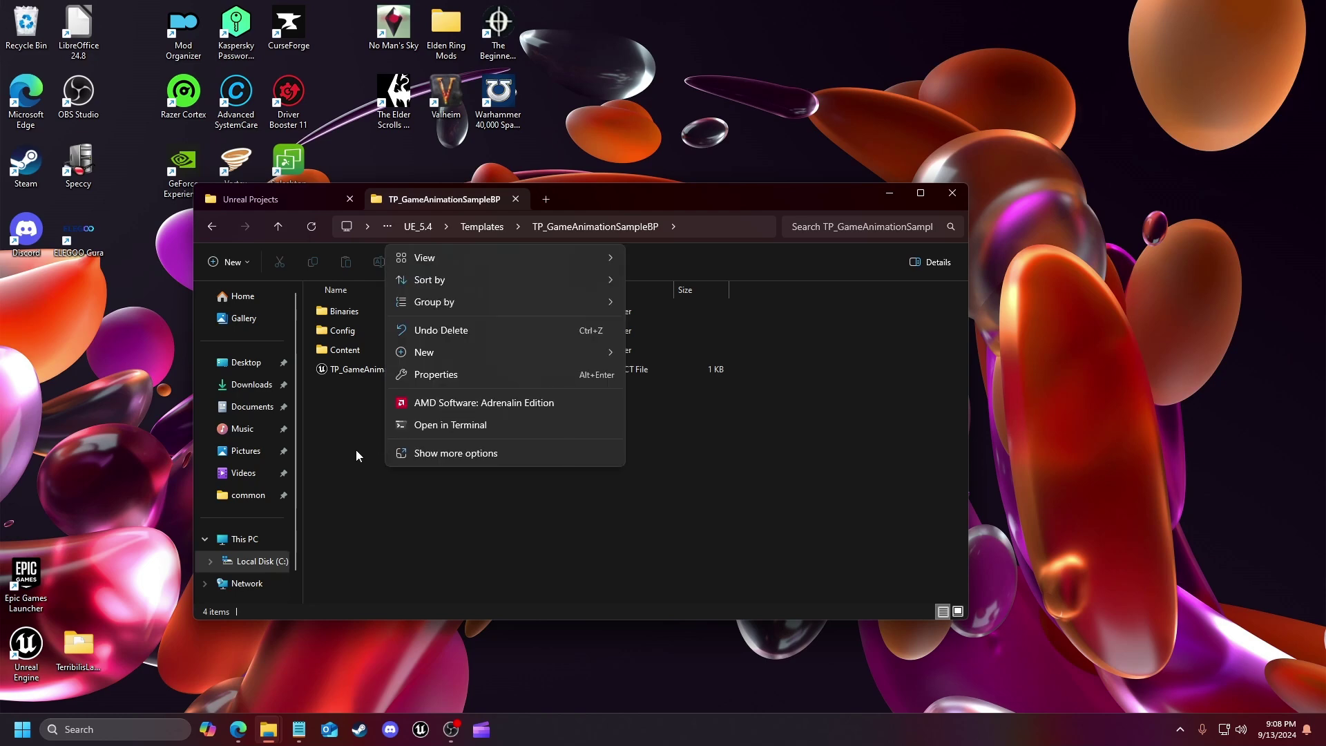
{"action": "mouse_move", "coordinate": [483, 355]}
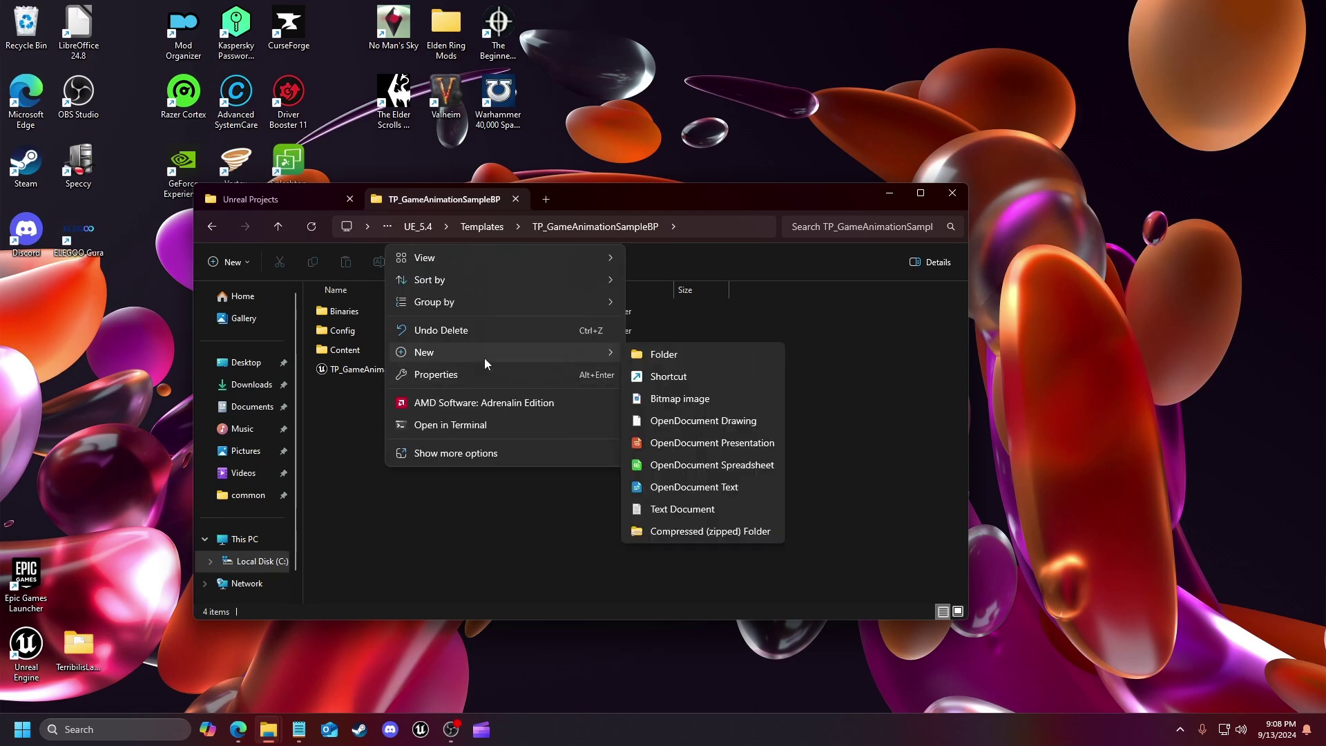
{"action": "left_click", "coordinate": [635, 355]}
{"action": "type", "text": "Media"}
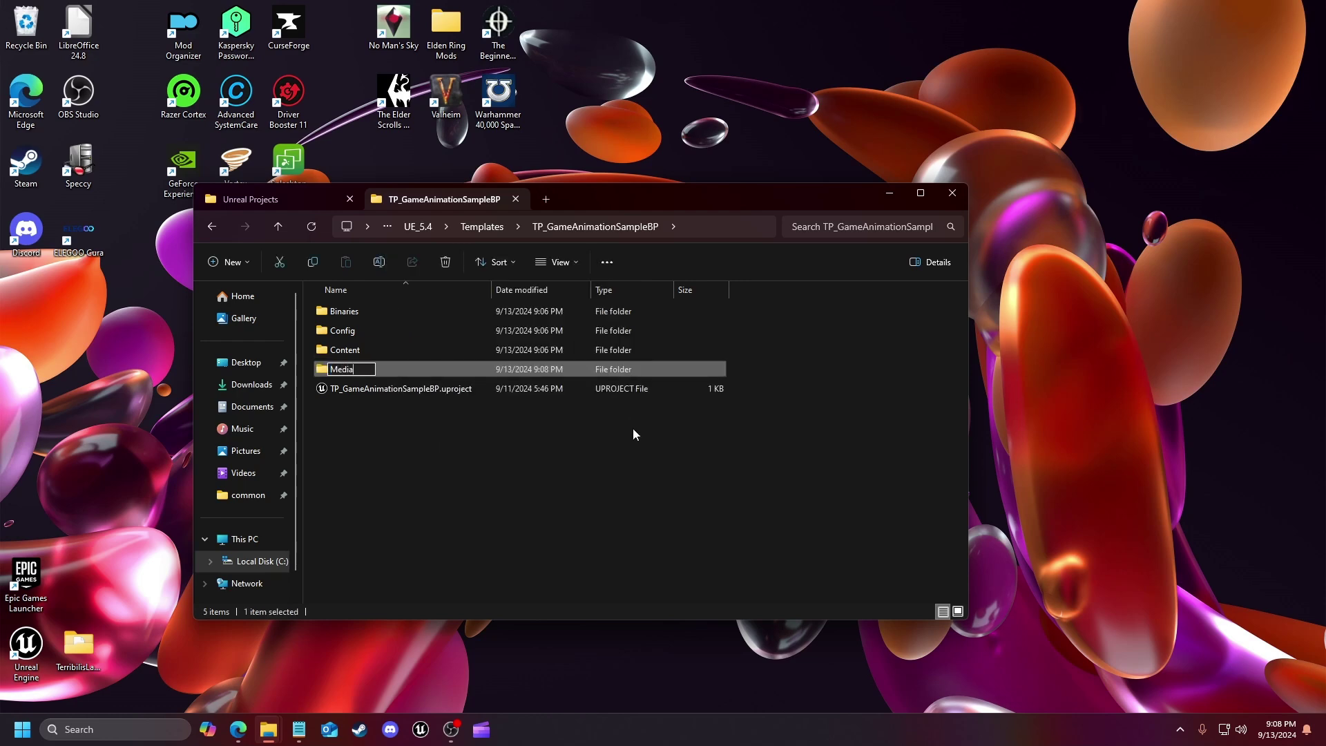
{"action": "key", "text": "Return"}
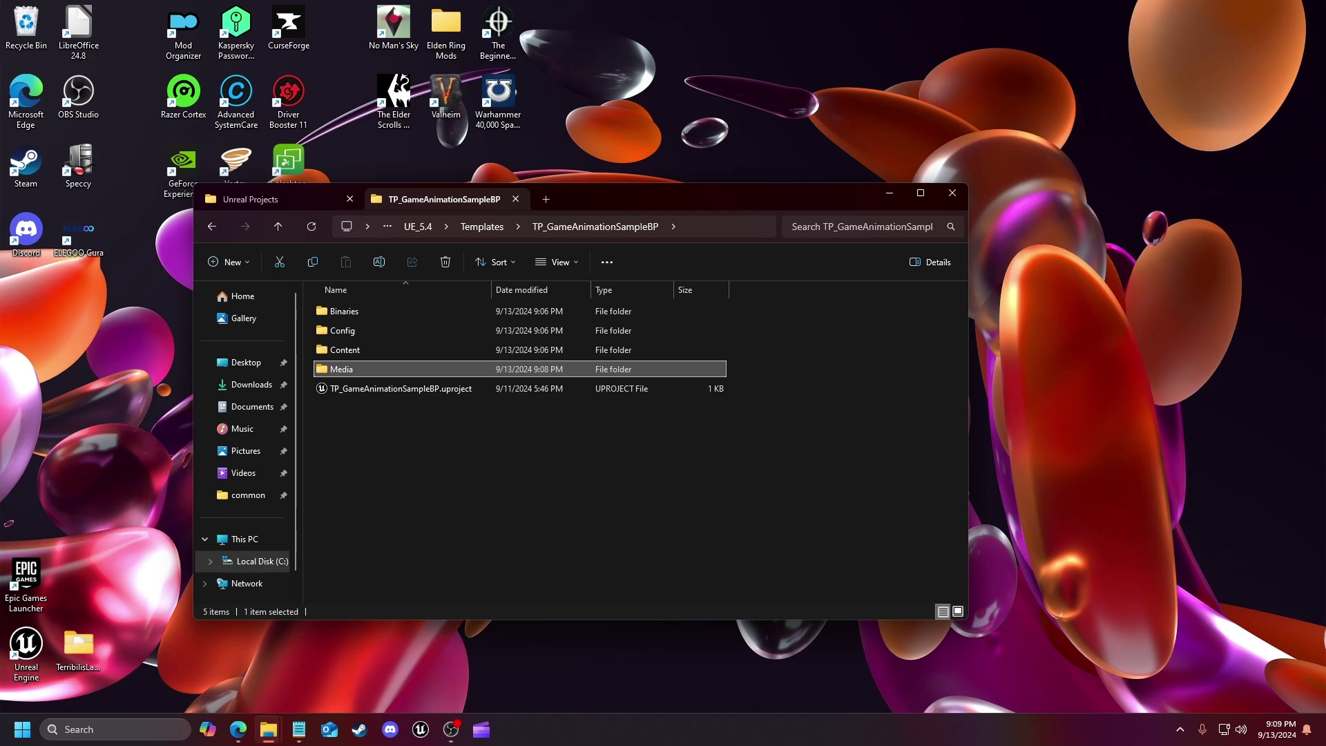
Step: Copy the TemplateDefs.ini file from the Config folder of the TP_ThirdPersonBP template
{"action": "left_click", "coordinate": [288, 204]}
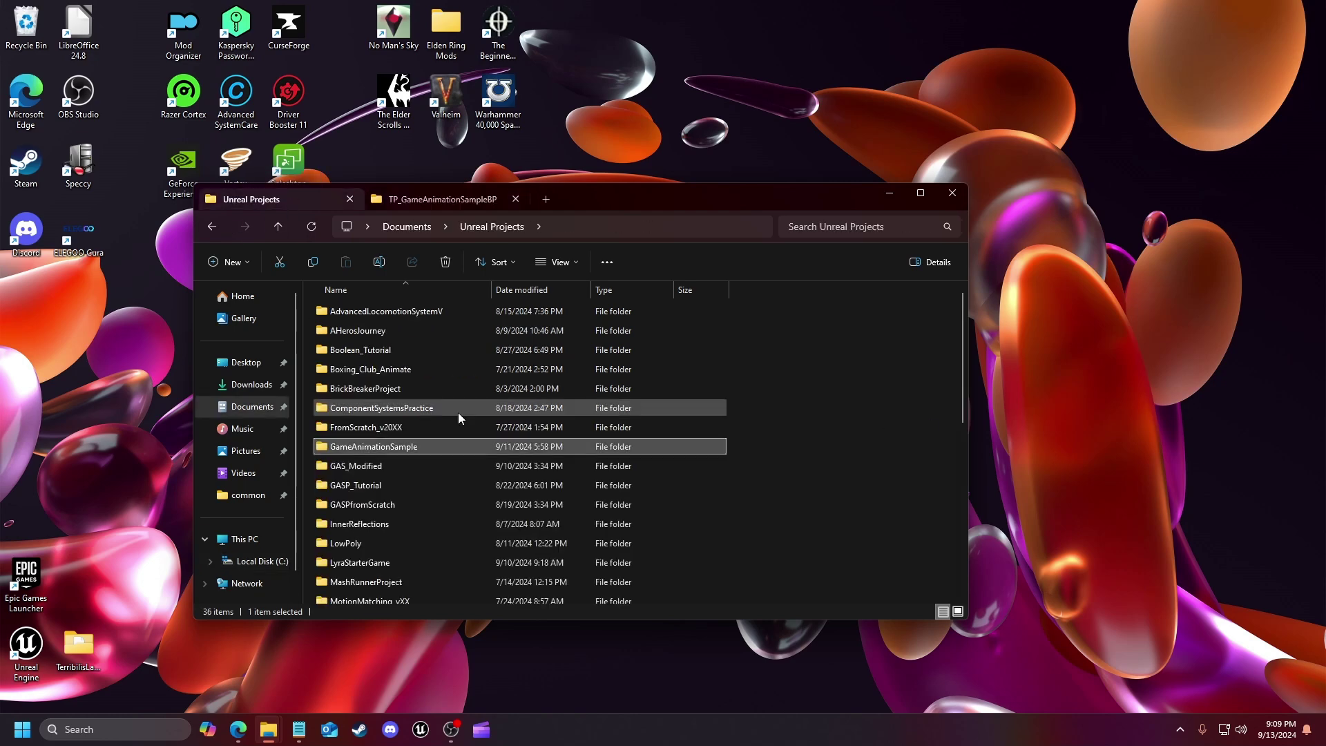
{"action": "left_click", "coordinate": [442, 199]}
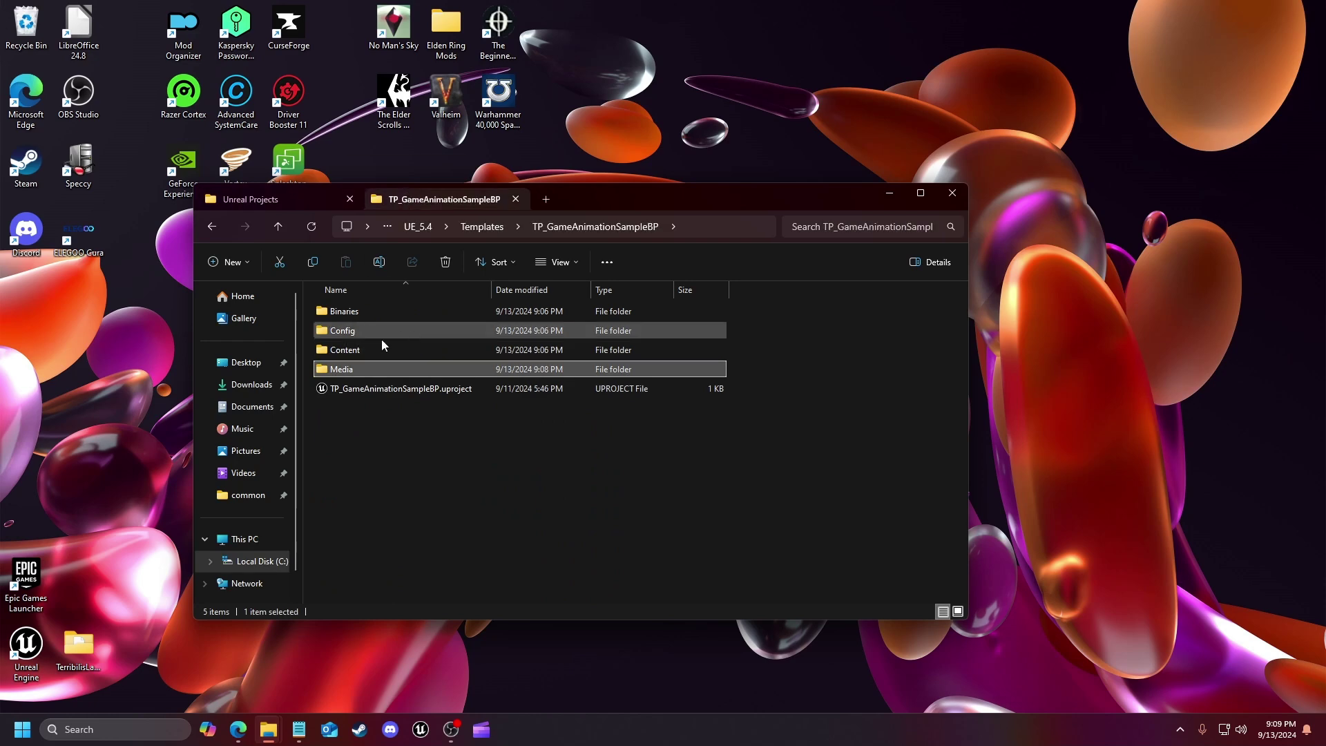
{"action": "left_click", "coordinate": [483, 228]}
{"action": "scroll", "coordinate": [412, 491], "scroll_direction": "down", "scroll_amount": 4}
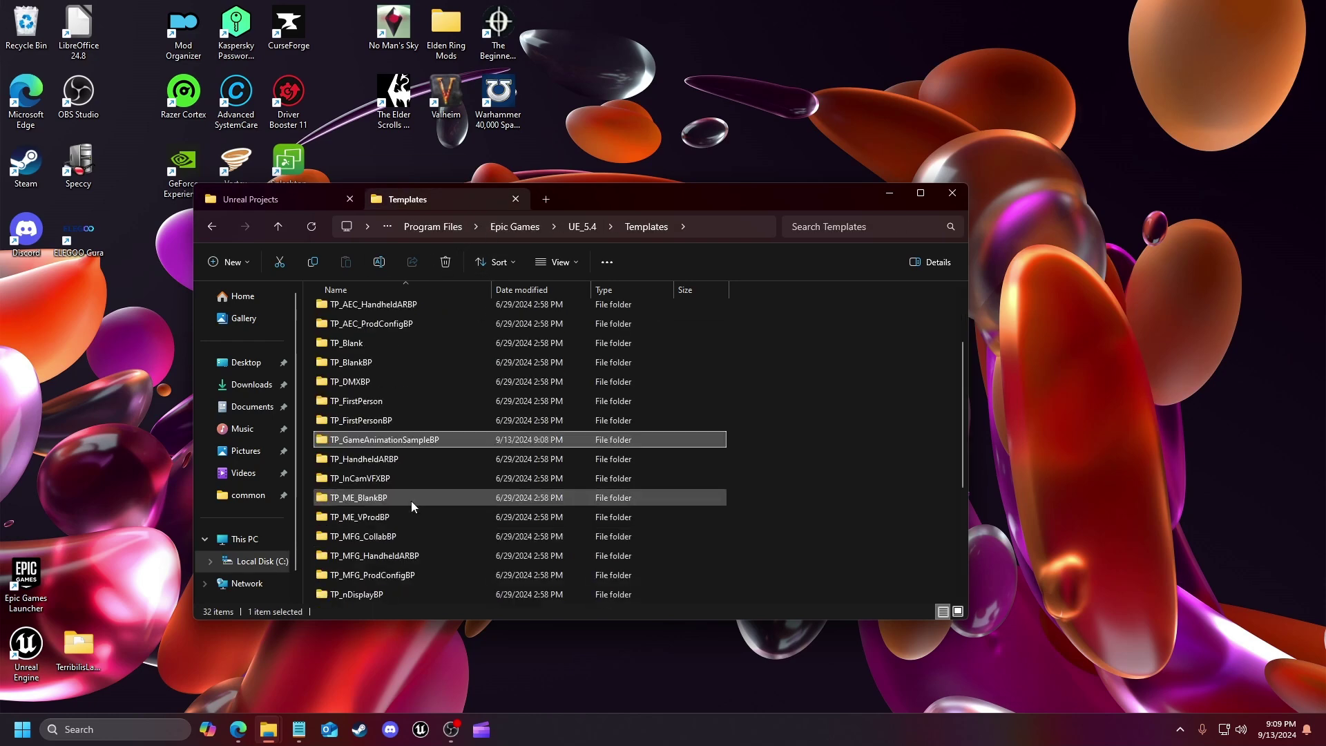
{"action": "scroll", "coordinate": [393, 511], "scroll_direction": "down", "scroll_amount": 1}
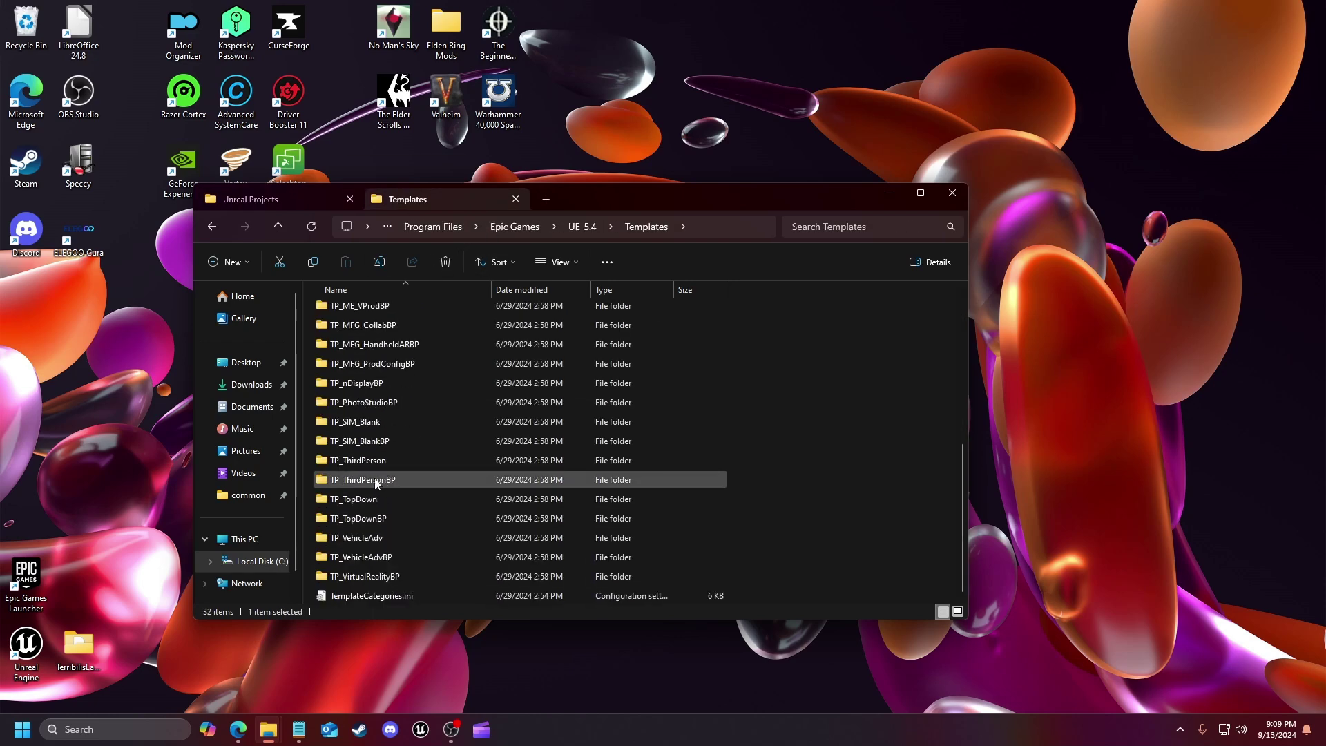
{"action": "double_click", "coordinate": [366, 481]}
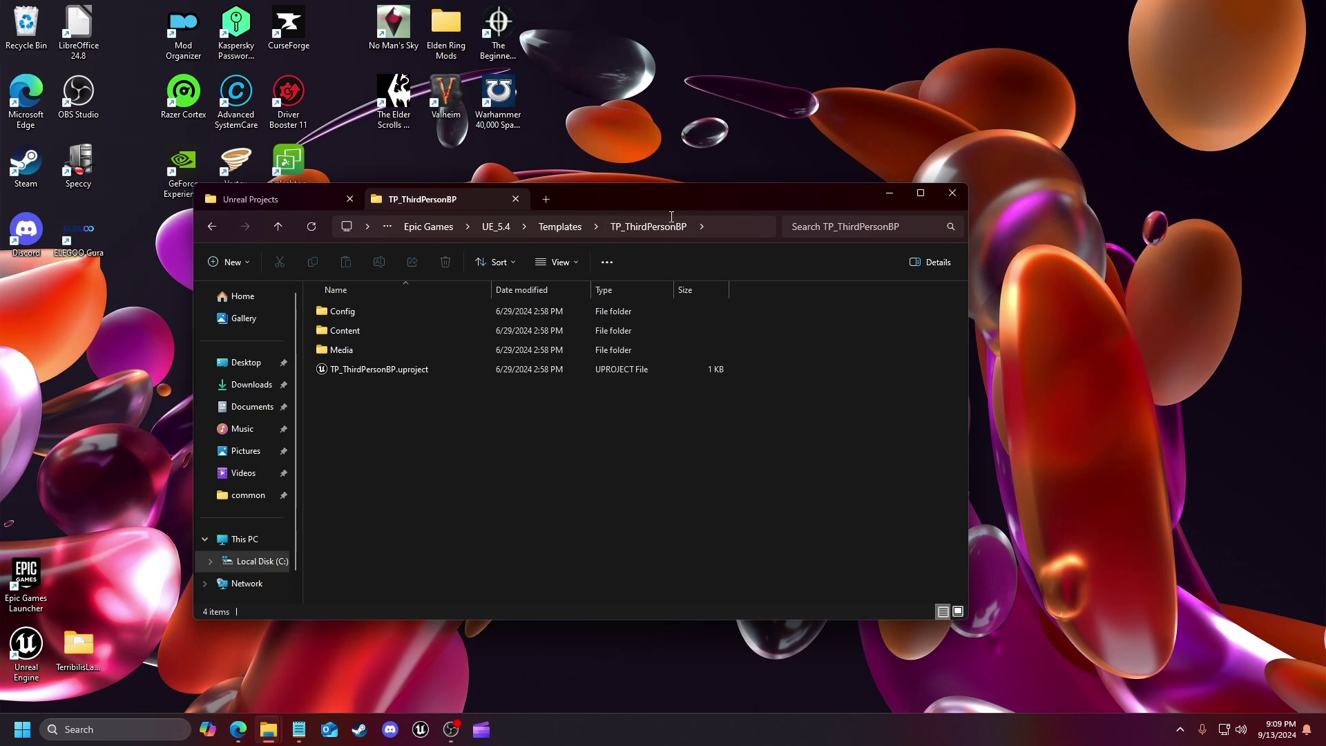
{"action": "double_click", "coordinate": [355, 316]}
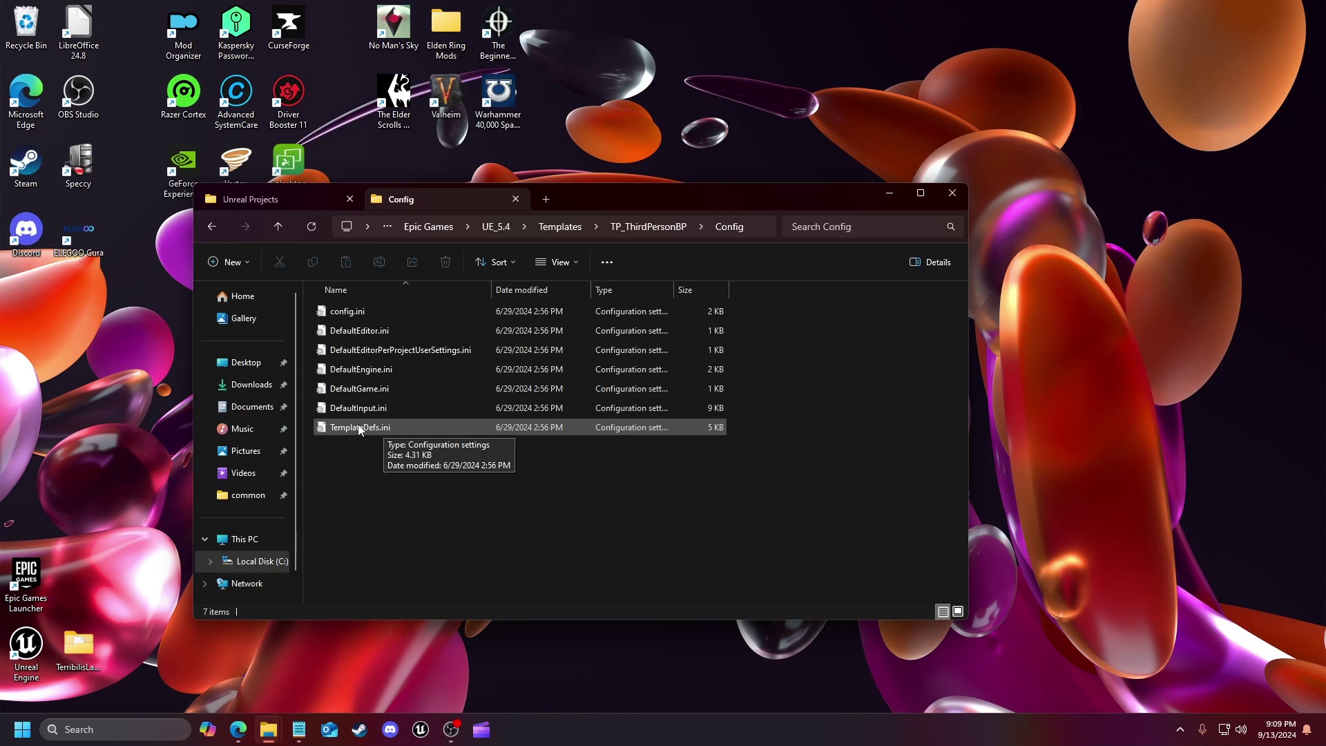
{"action": "right_click", "coordinate": [360, 427]}
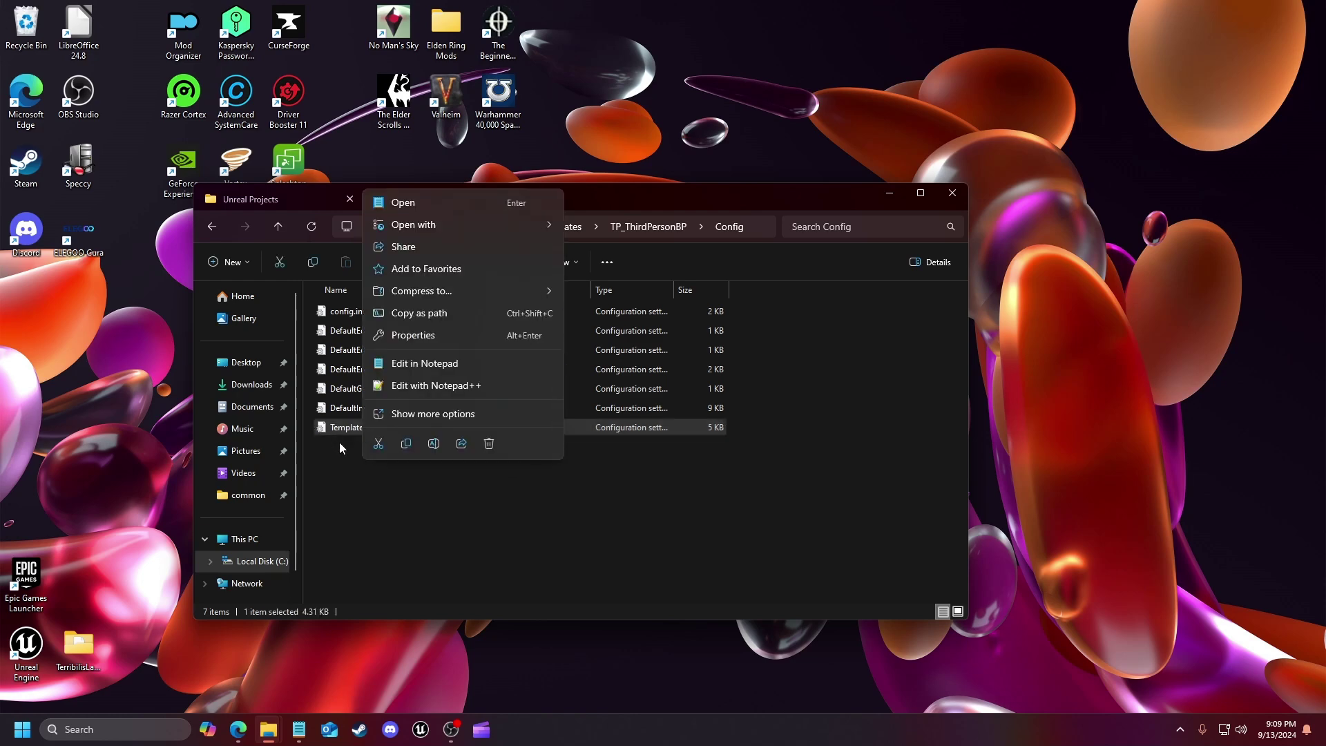
{"action": "left_click", "coordinate": [407, 444]}
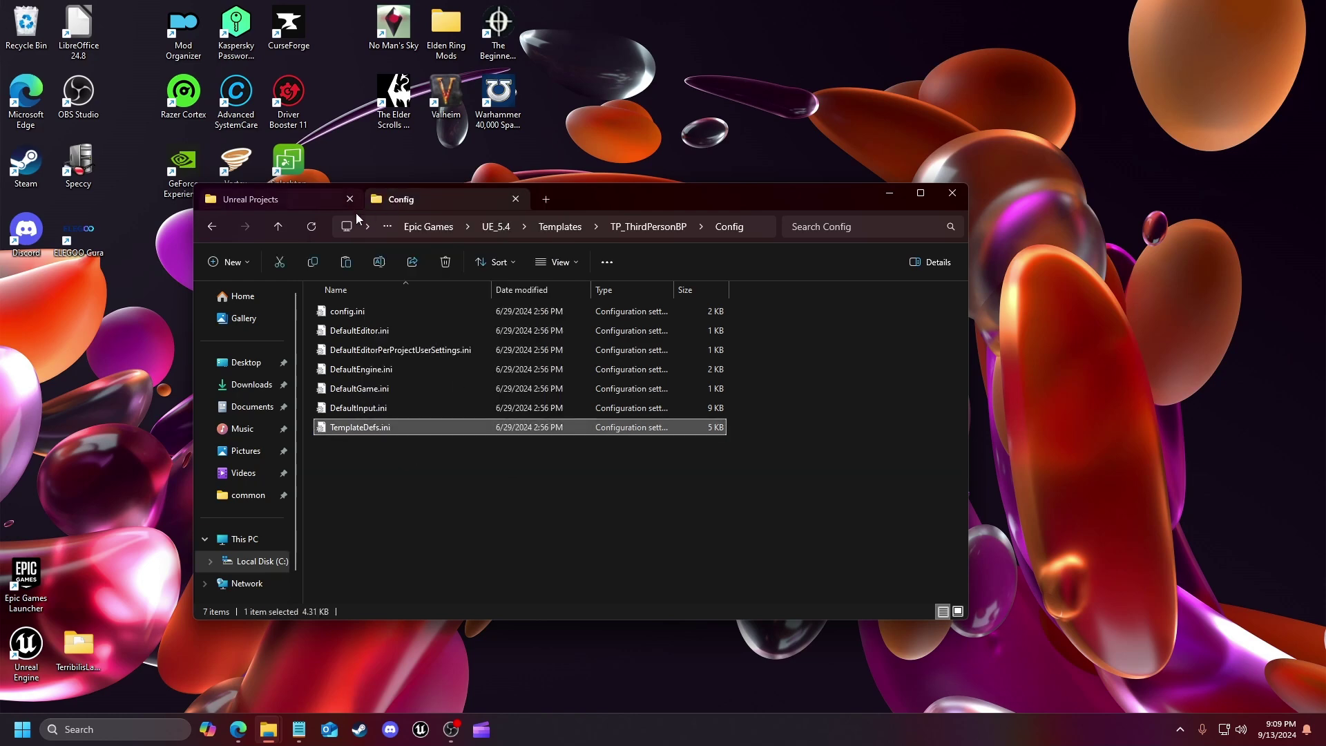
Step: Paste the copied TemplateDefs.ini into the Config folder of TP_GameAnimationSampleBP
{"action": "left_click", "coordinate": [559, 227]}
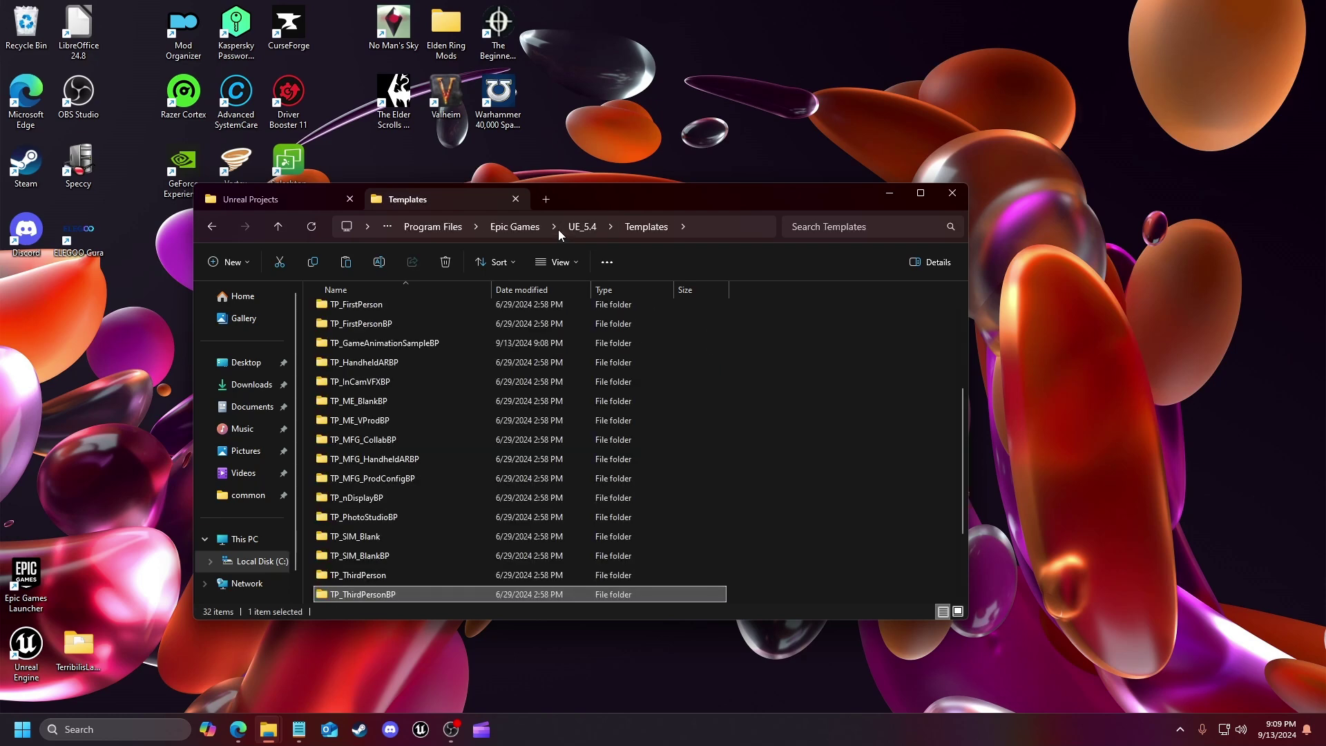
{"action": "double_click", "coordinate": [400, 345]}
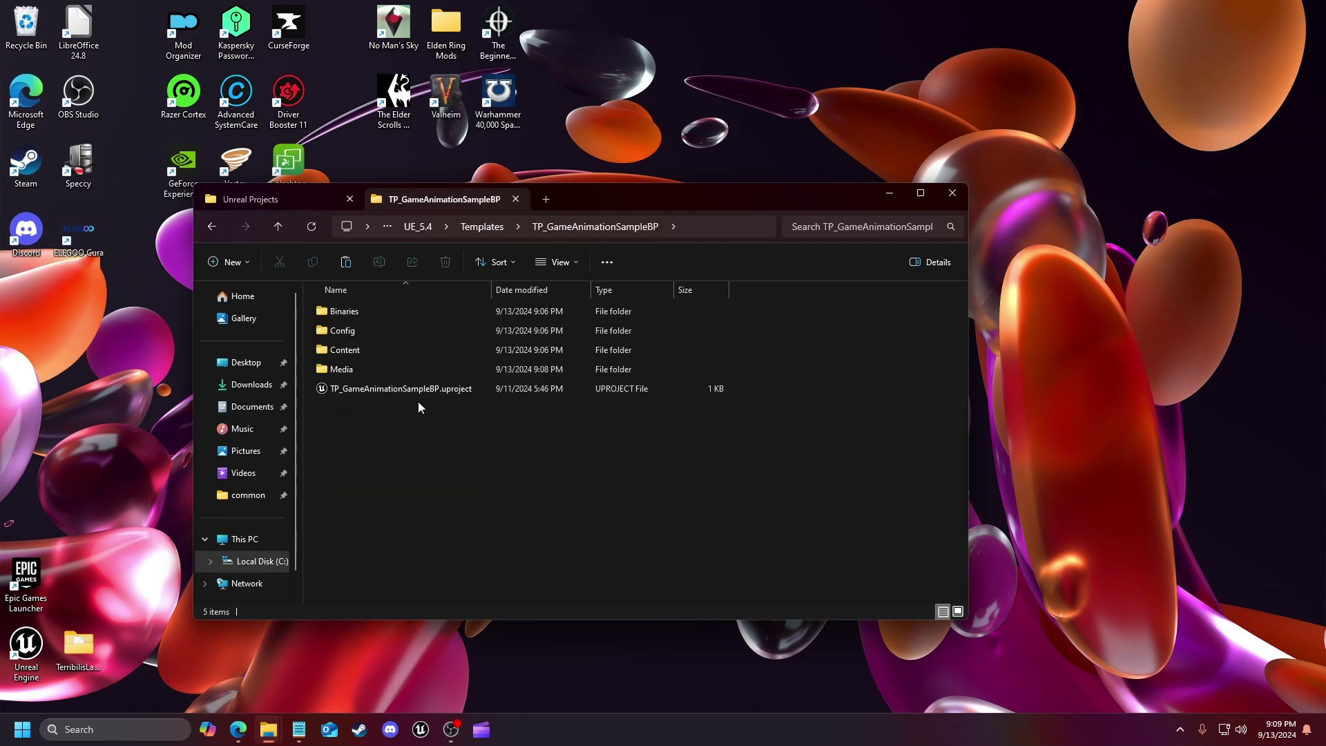
{"action": "double_click", "coordinate": [355, 332]}
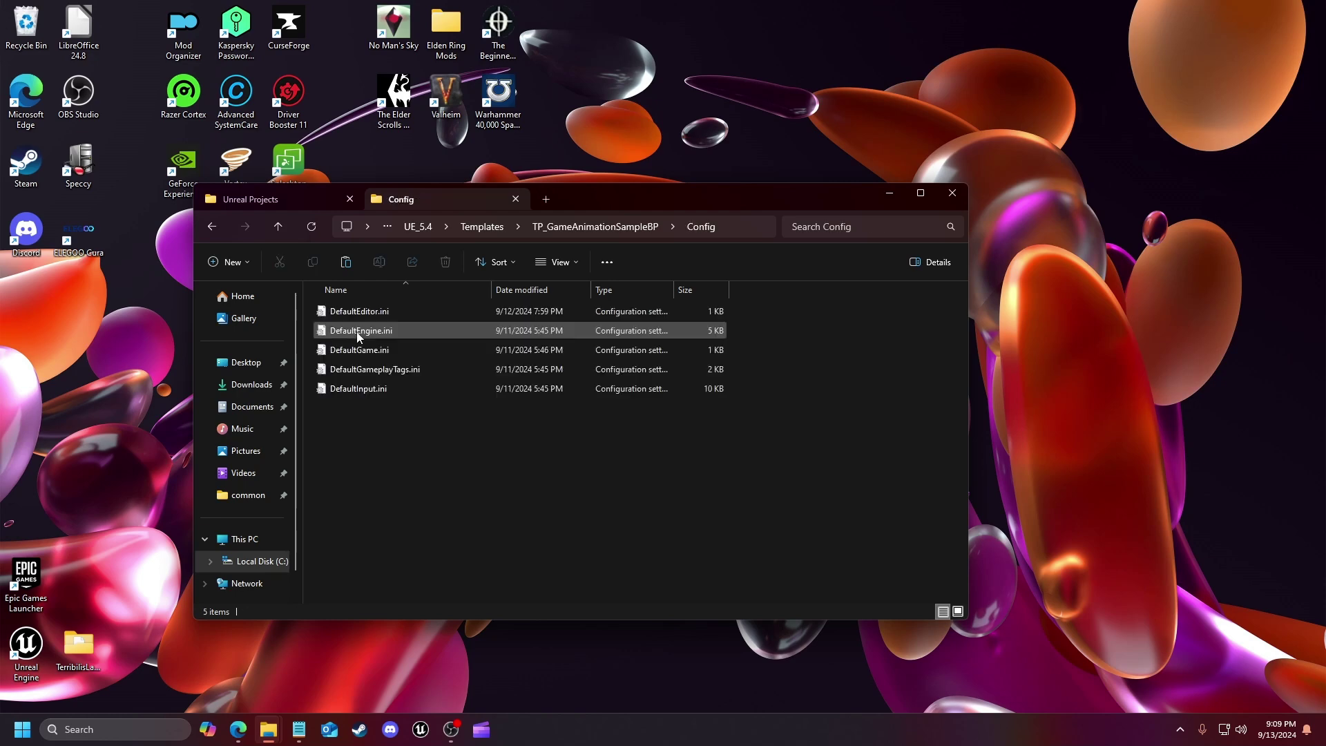
{"action": "right_click", "coordinate": [371, 436]}
{"action": "left_click", "coordinate": [389, 453]}
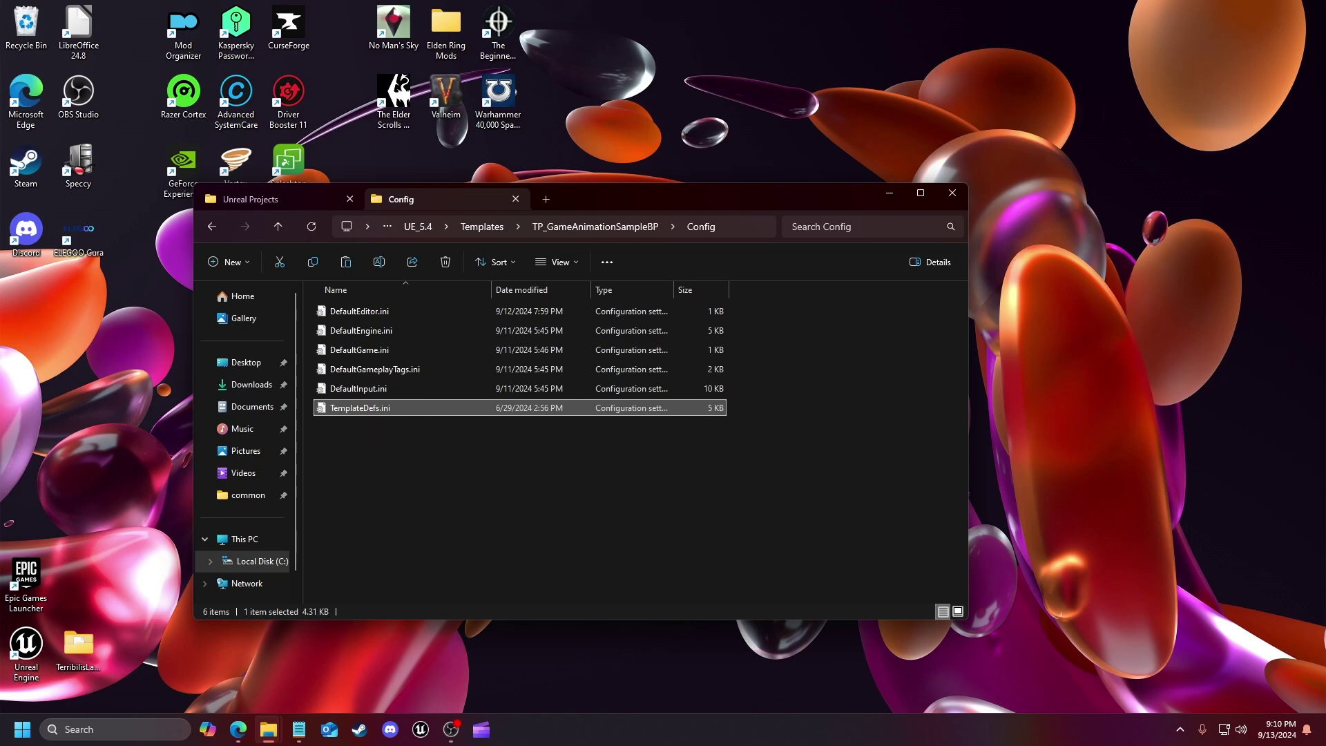
Step: Open the pasted TemplateDefs.ini in Notepad and place its window fully in view
{"action": "key", "text": "Return"}
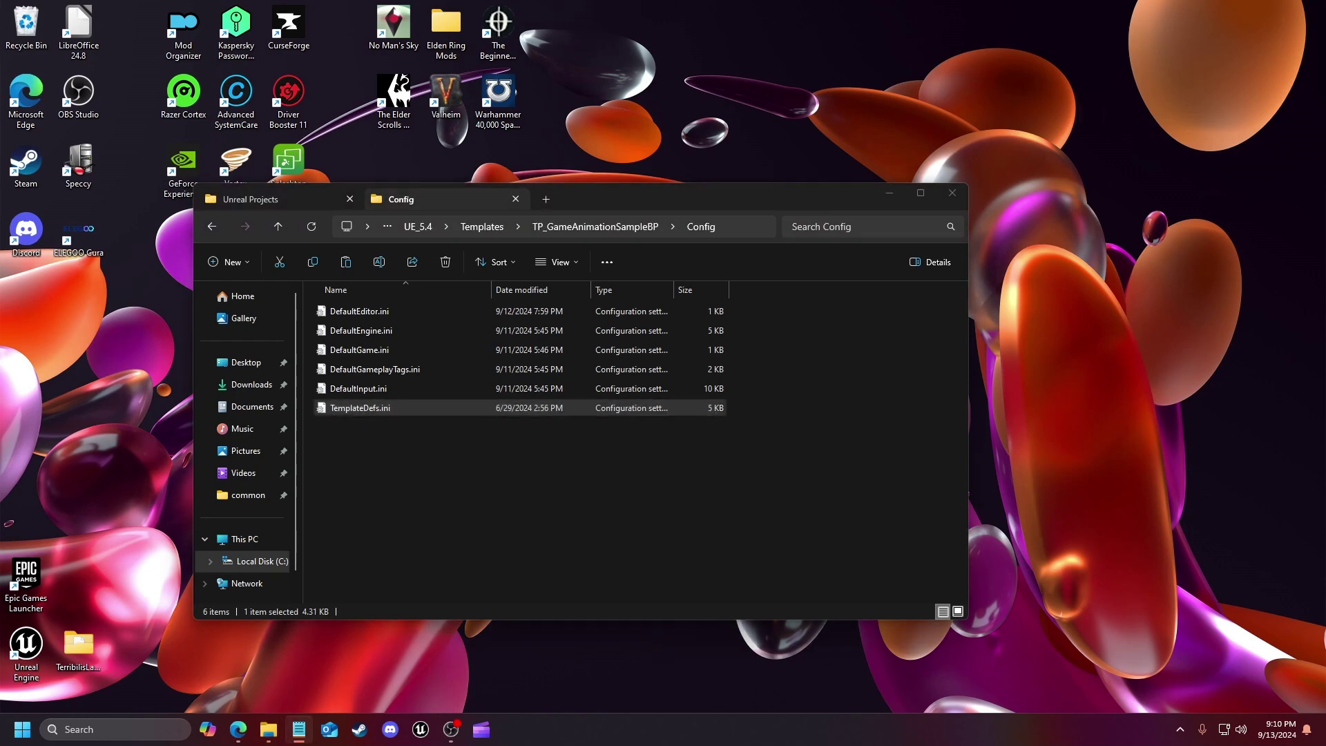
{"action": "left_click_drag", "start_coordinate": [362, 412], "coordinate": [607, 319]}
{"action": "key", "text": "Return"}
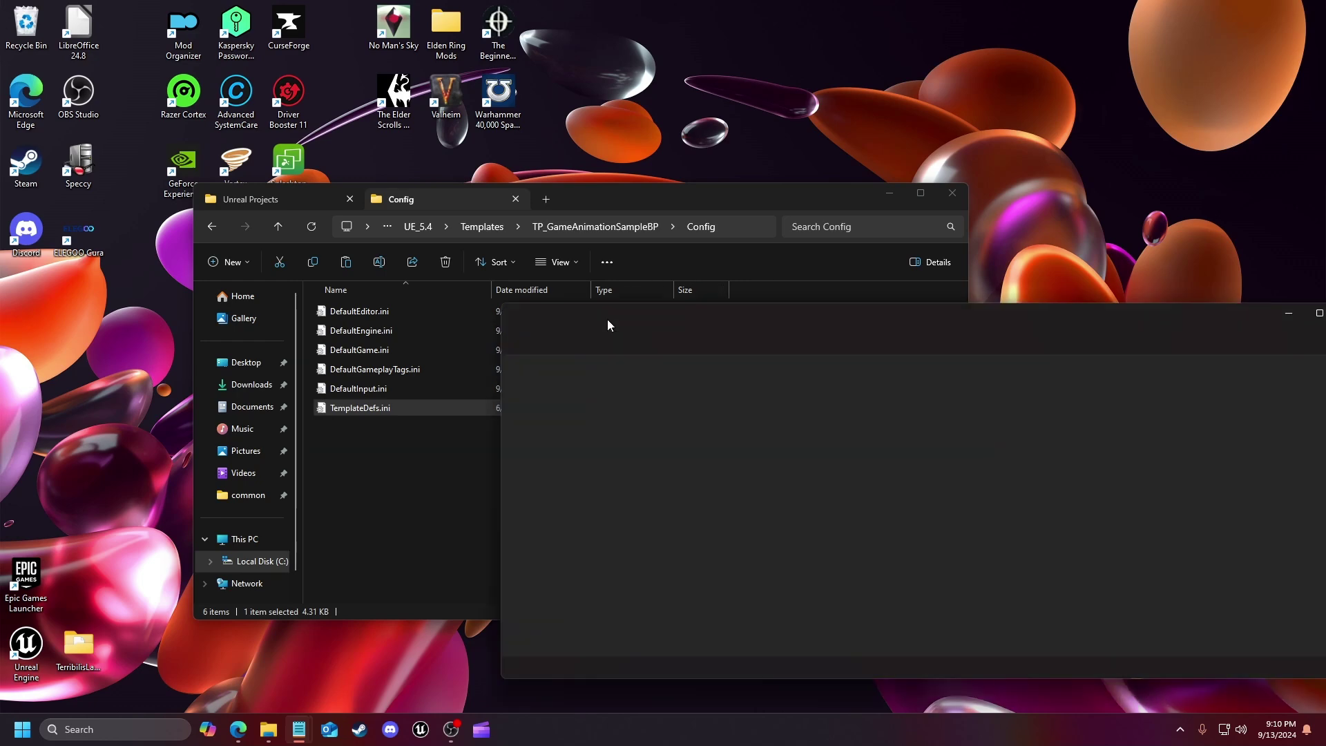
{"action": "left_click_drag", "start_coordinate": [857, 319], "coordinate": [489, 144]}
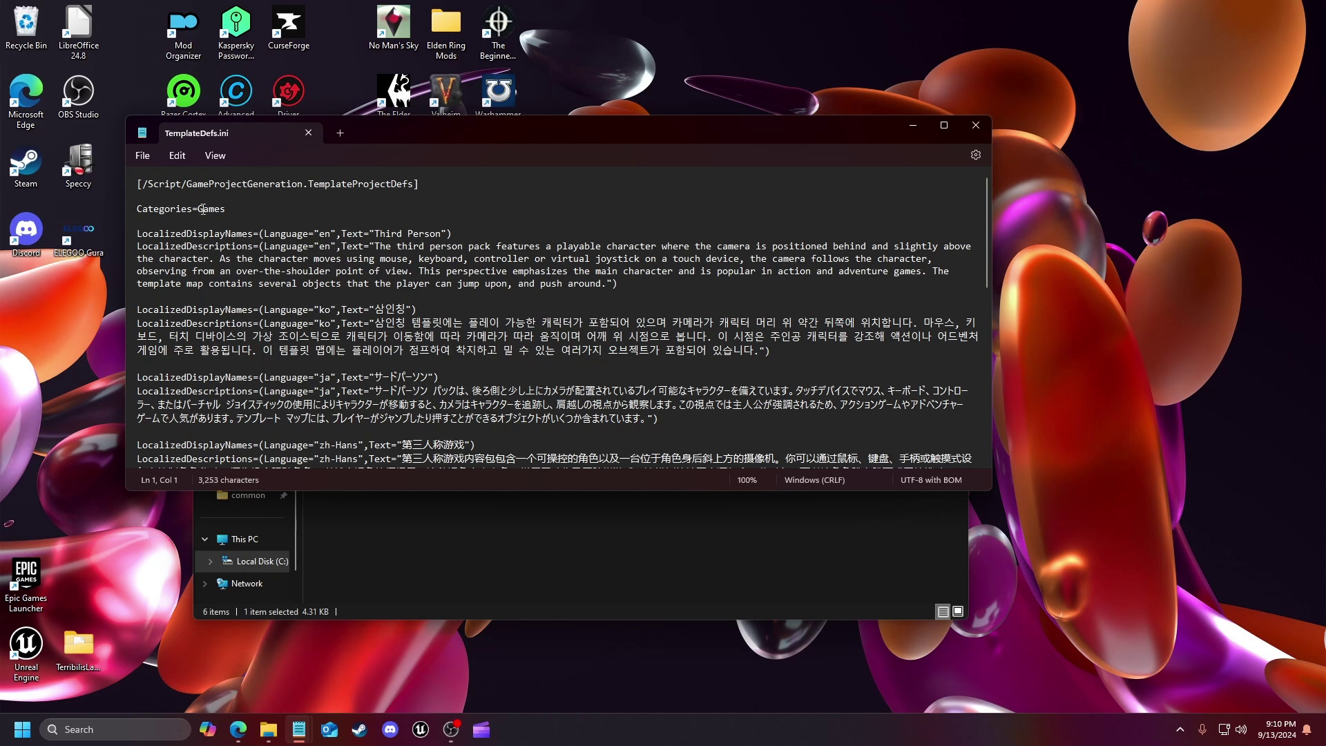
Step: Review the category, localized names and descriptions, ignore lists and replacement rules in TemplateDefs.ini
{"action": "left_click_drag", "start_coordinate": [148, 184], "coordinate": [338, 188]}
{"action": "left_click", "coordinate": [338, 188]}
{"action": "left_click_drag", "start_coordinate": [153, 208], "coordinate": [206, 208]}
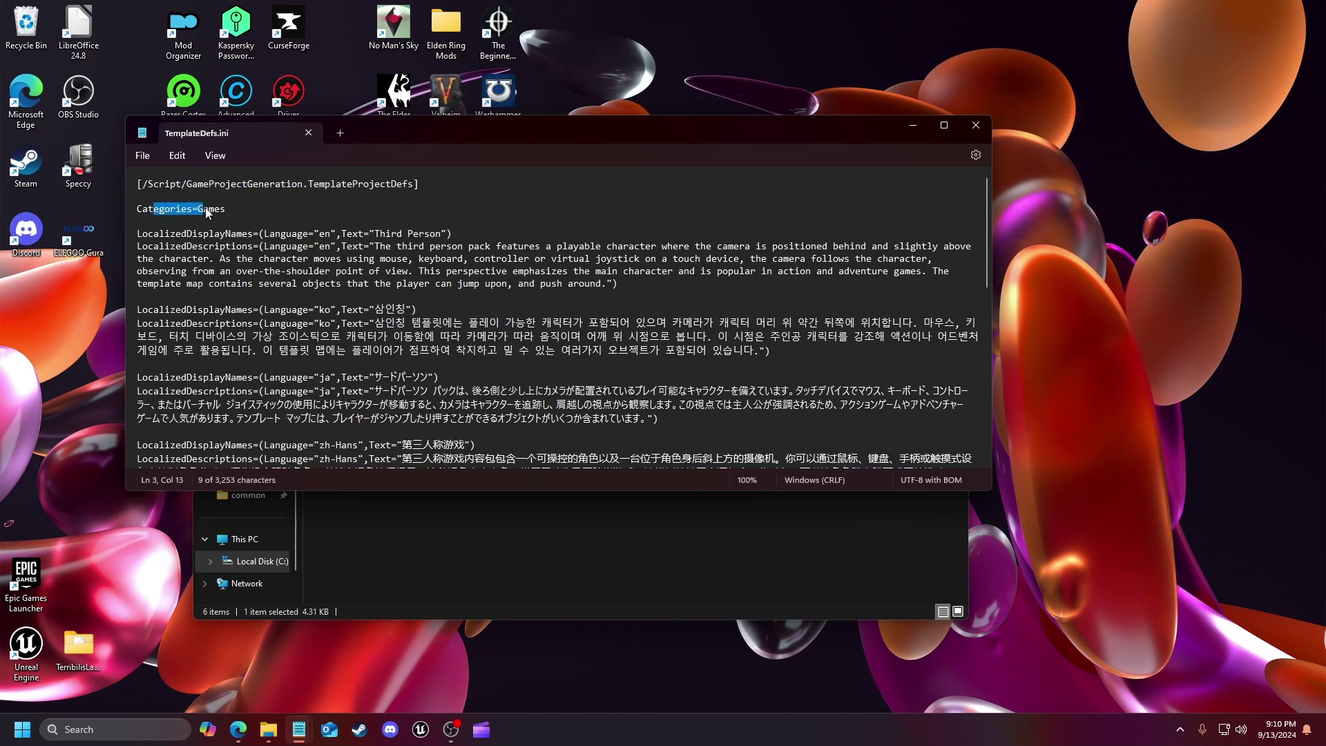
{"action": "left_click_drag", "start_coordinate": [139, 233], "coordinate": [326, 351]}
{"action": "left_click", "coordinate": [319, 336]}
{"action": "scroll", "coordinate": [326, 371], "scroll_direction": "down", "scroll_amount": 10}
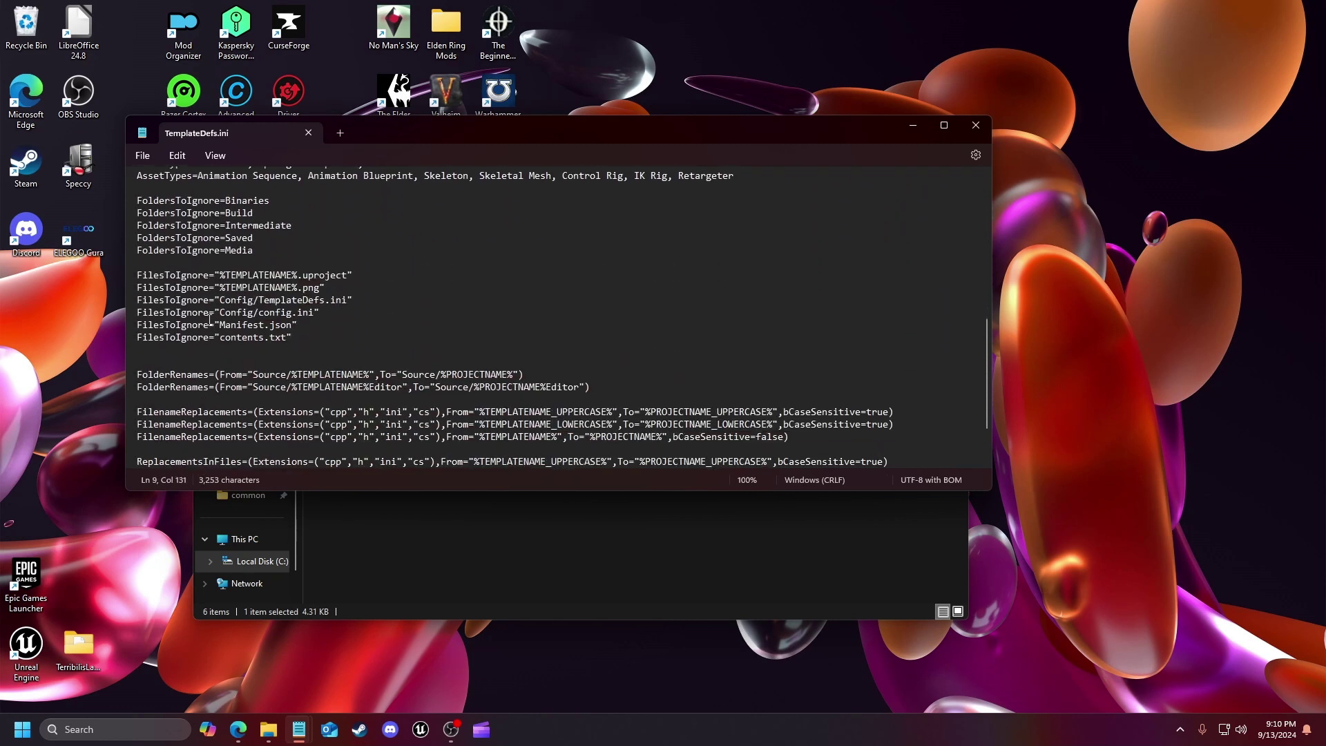
{"action": "scroll", "coordinate": [257, 285], "scroll_direction": "down", "scroll_amount": 2}
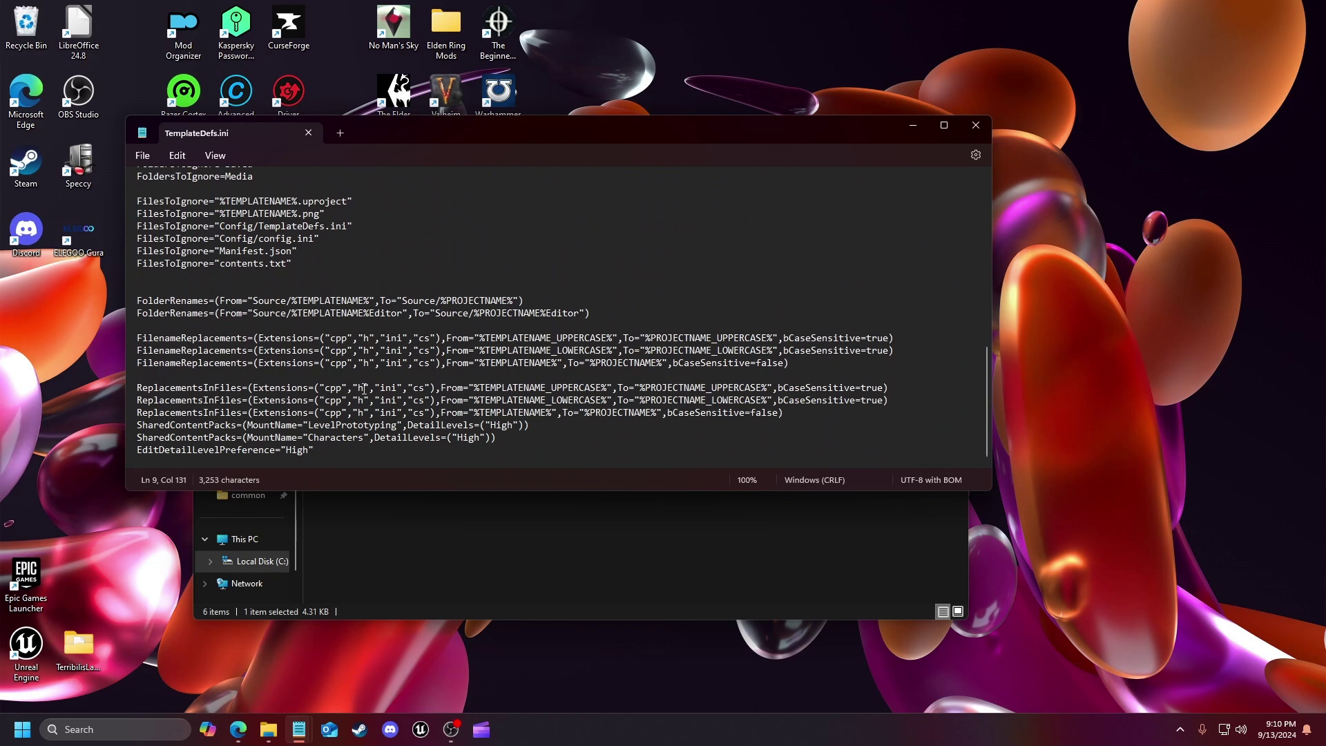
{"action": "scroll", "coordinate": [469, 421], "scroll_direction": "up", "scroll_amount": 15}
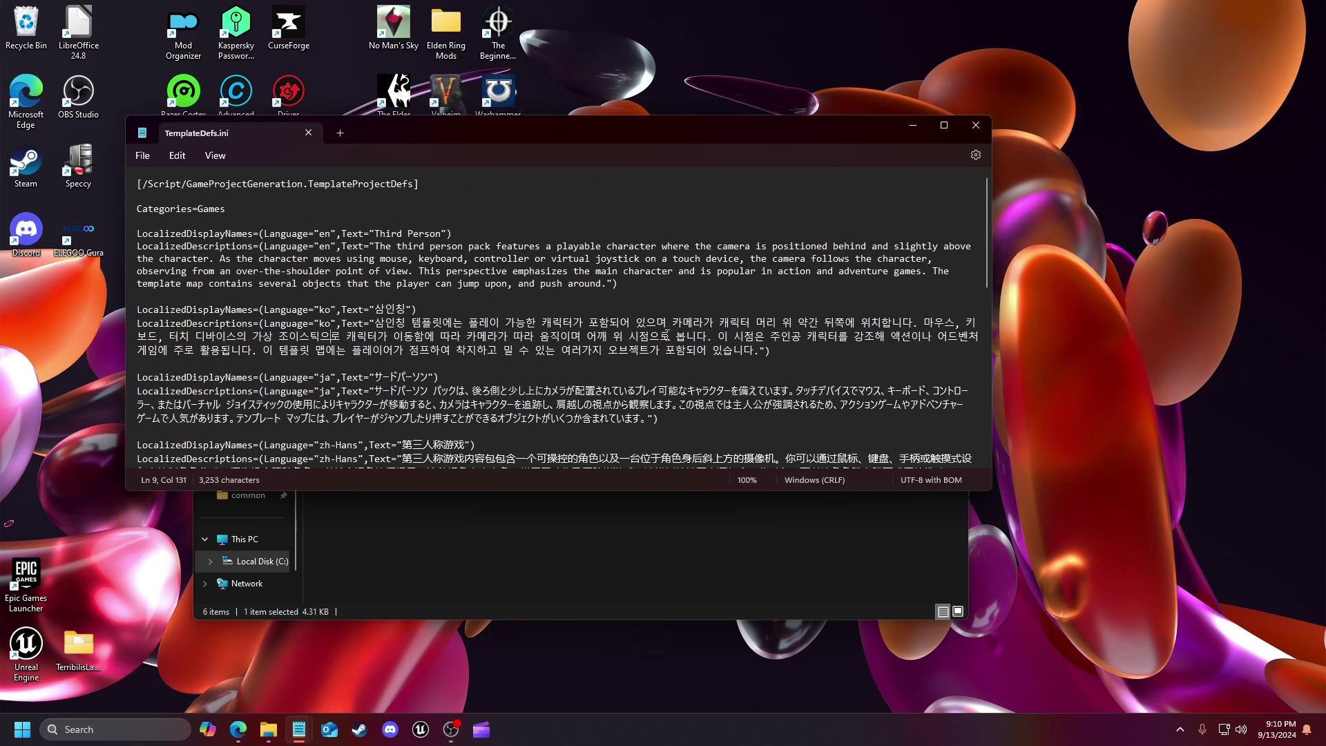
Step: Set the English display name to "Game Animation Sample Project" and replace the English description with the prepared text about that project
{"action": "left_click_drag", "start_coordinate": [374, 234], "coordinate": [442, 235]}
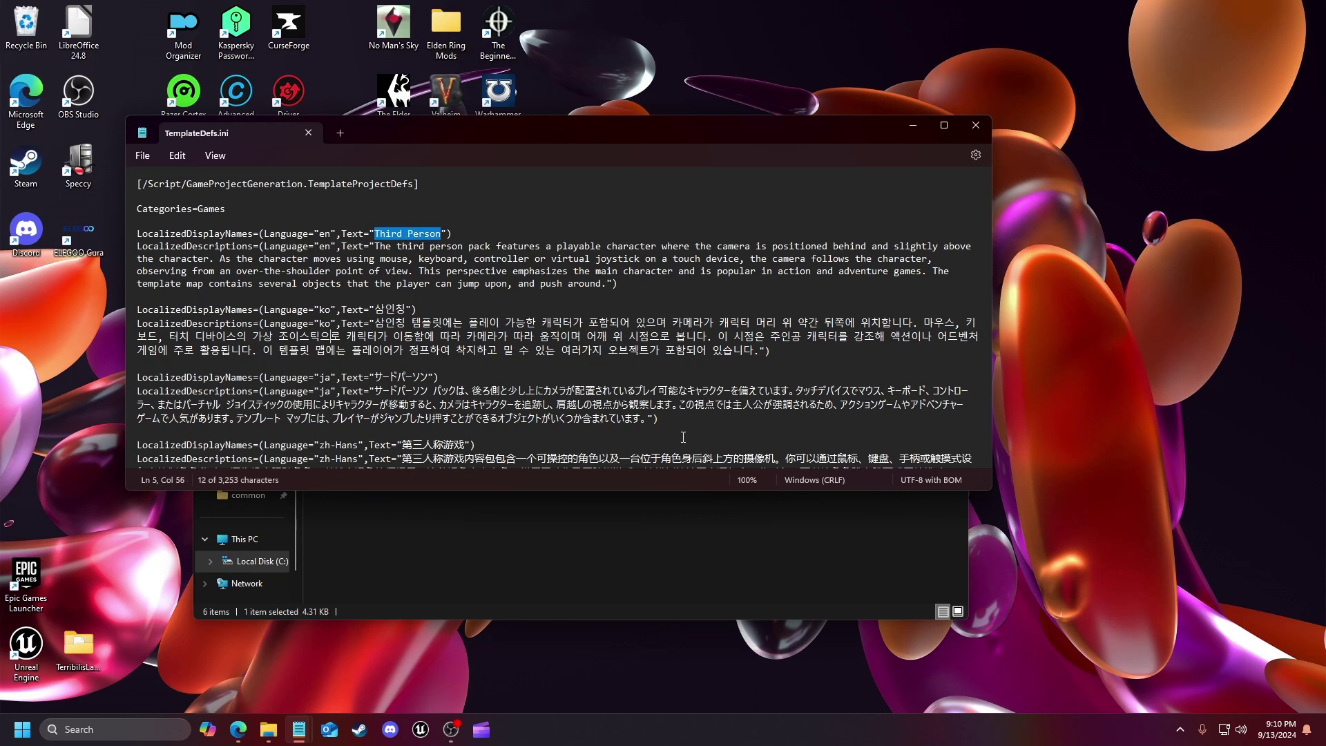
{"action": "type", "text": "Game Animati"}
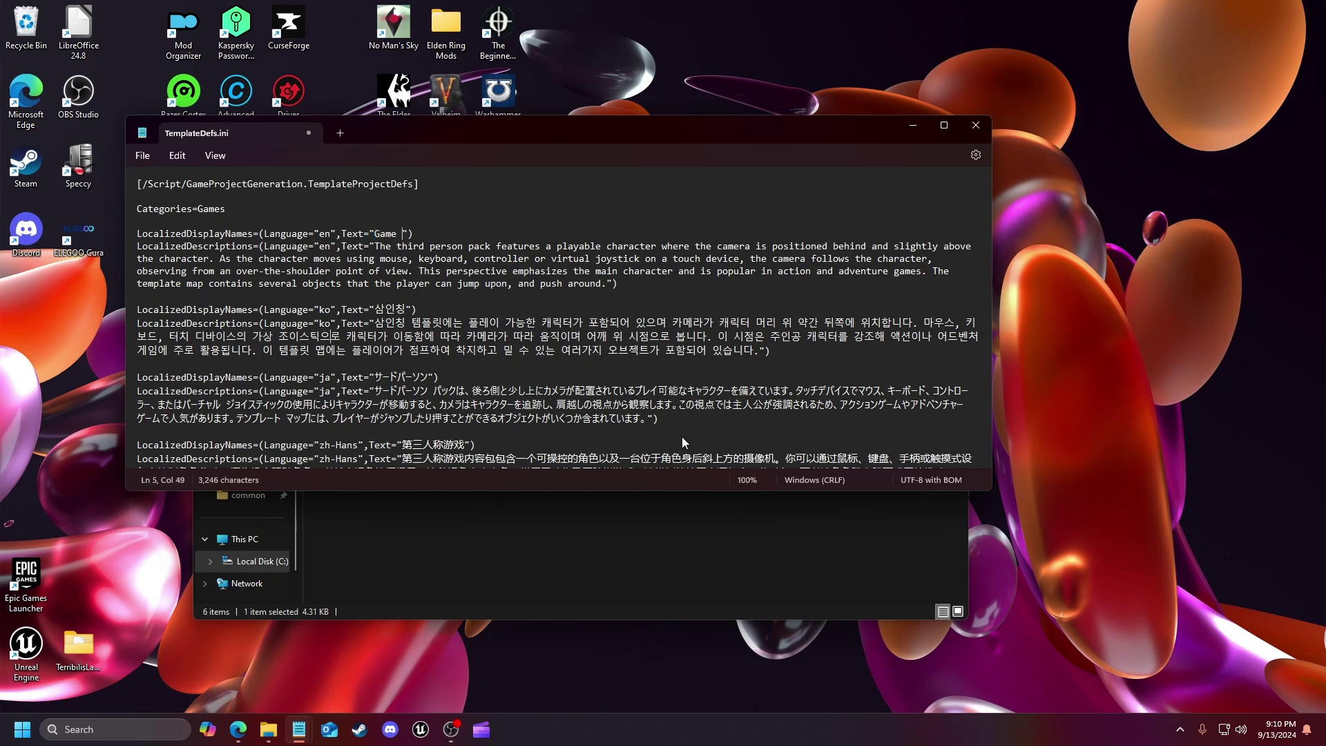
{"action": "type", "text": "on Sample Project"}
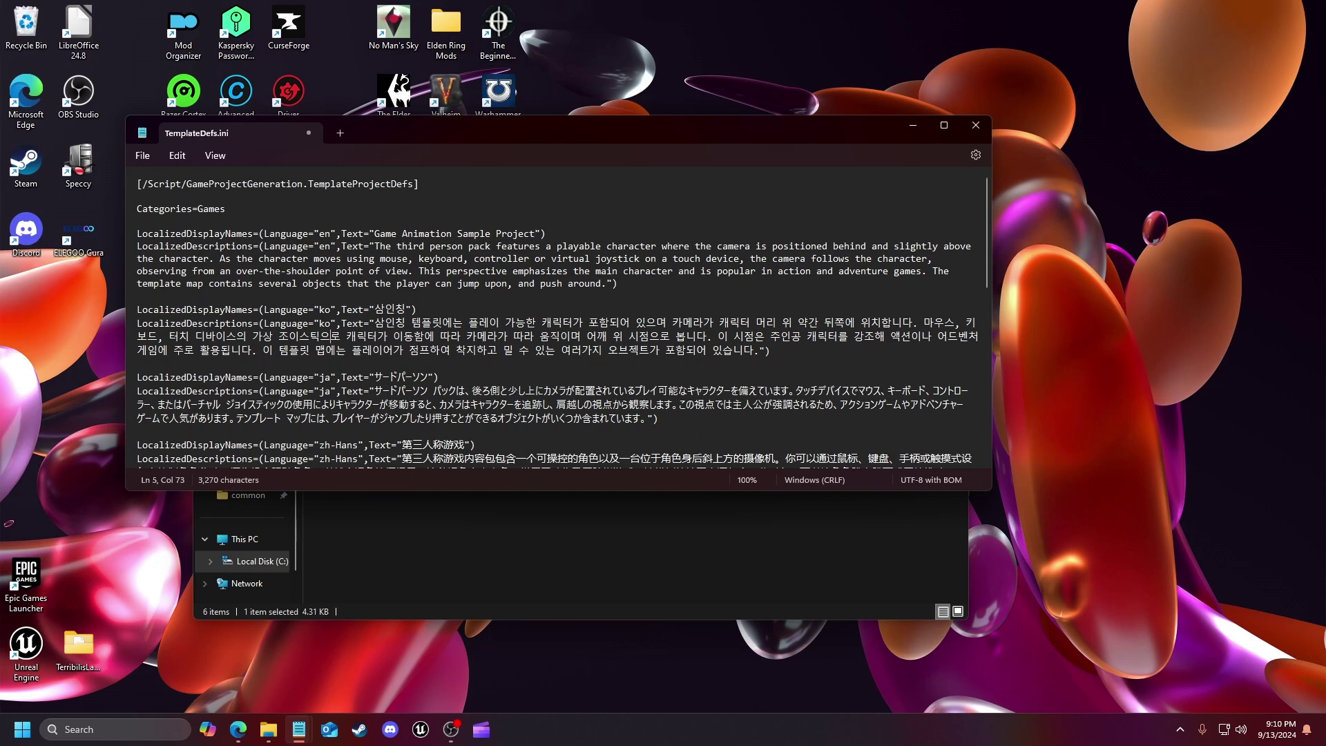
{"action": "key", "text": "ctrl+s"}
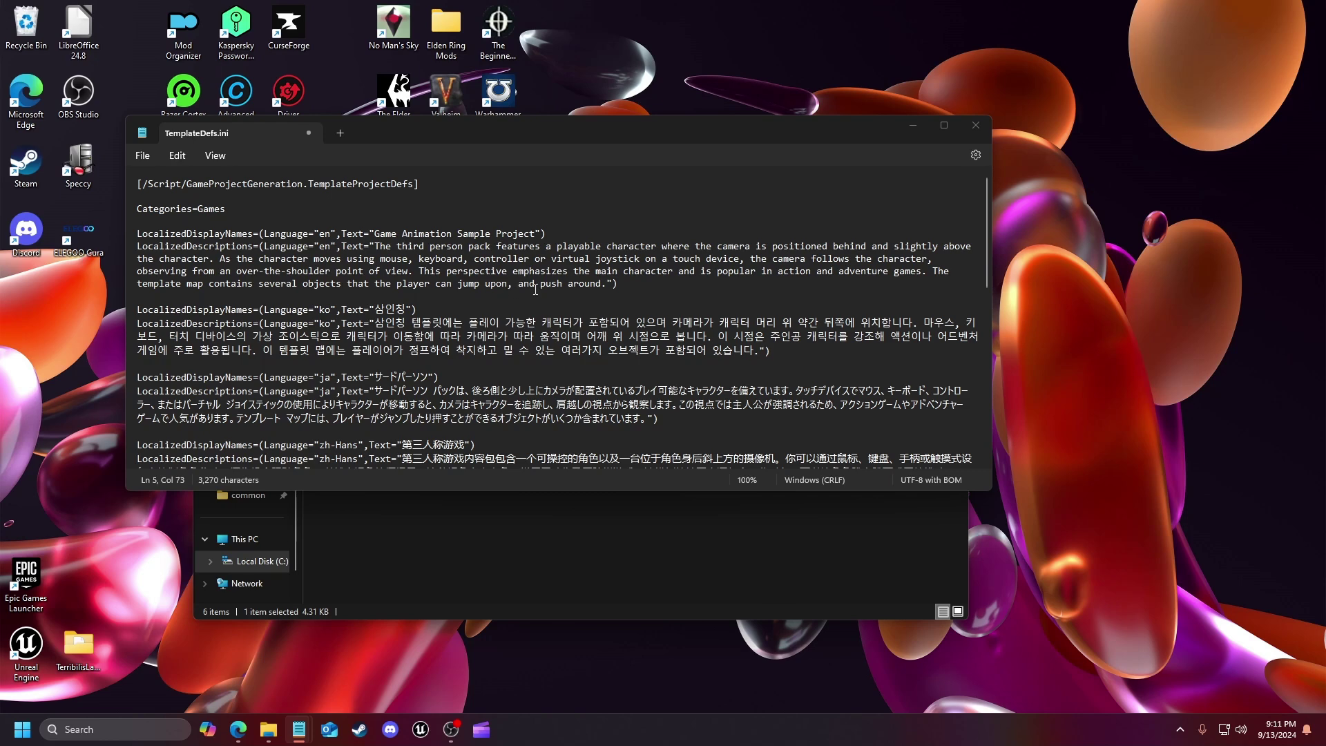
{"action": "left_click_drag", "start_coordinate": [605, 285], "coordinate": [370, 250]}
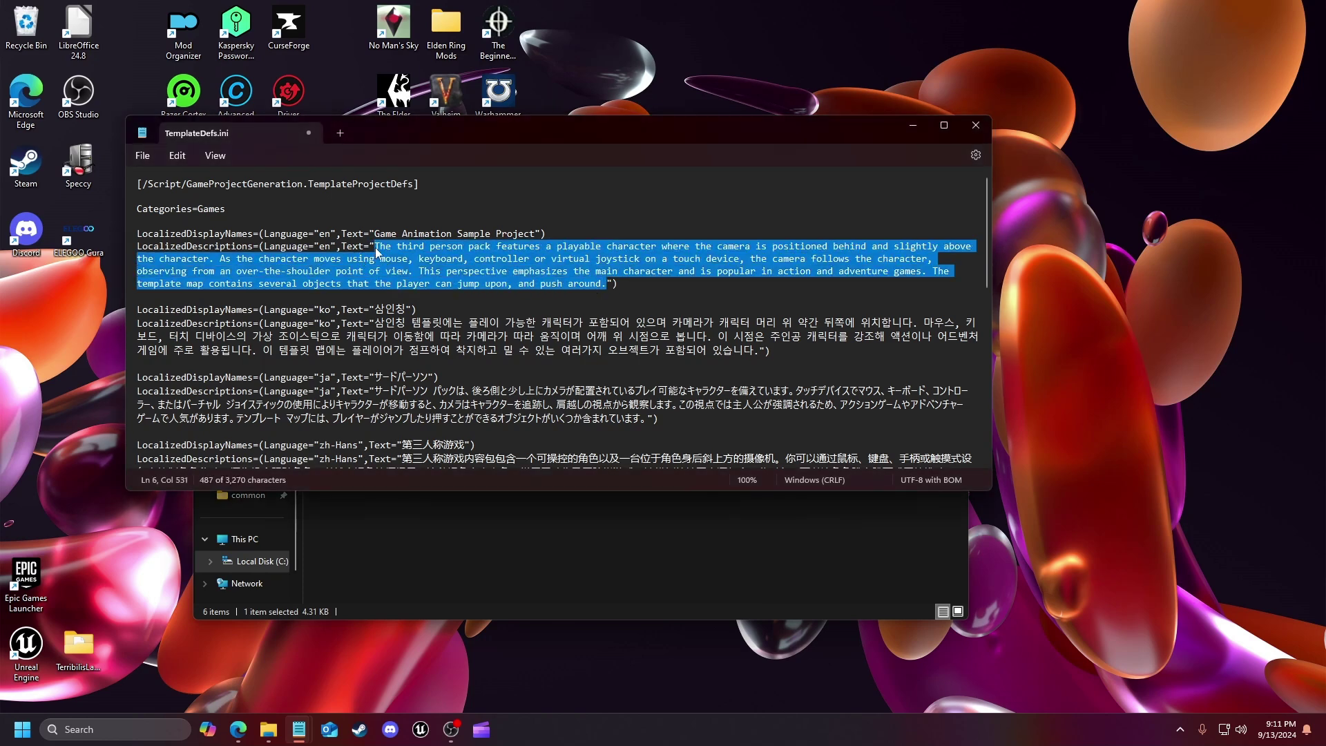
{"action": "key", "text": "ctrl+v"}
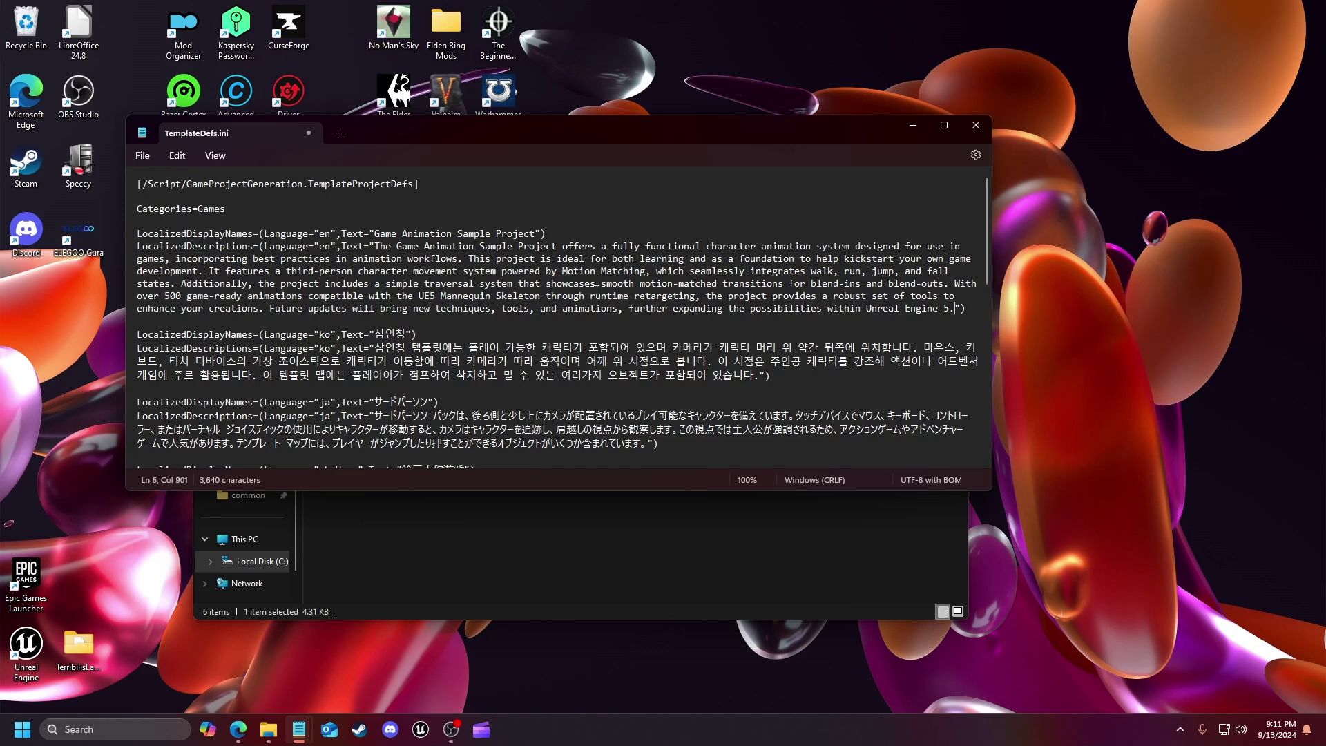
Step: Add the line SortKey=GAMEANIMATIONSAMPLEPROJECTBP below the last ReplacementsInFiles entry, and close TemplateDefs.ini with its changes saved
{"action": "scroll", "coordinate": [655, 326], "scroll_direction": "down", "scroll_amount": 12}
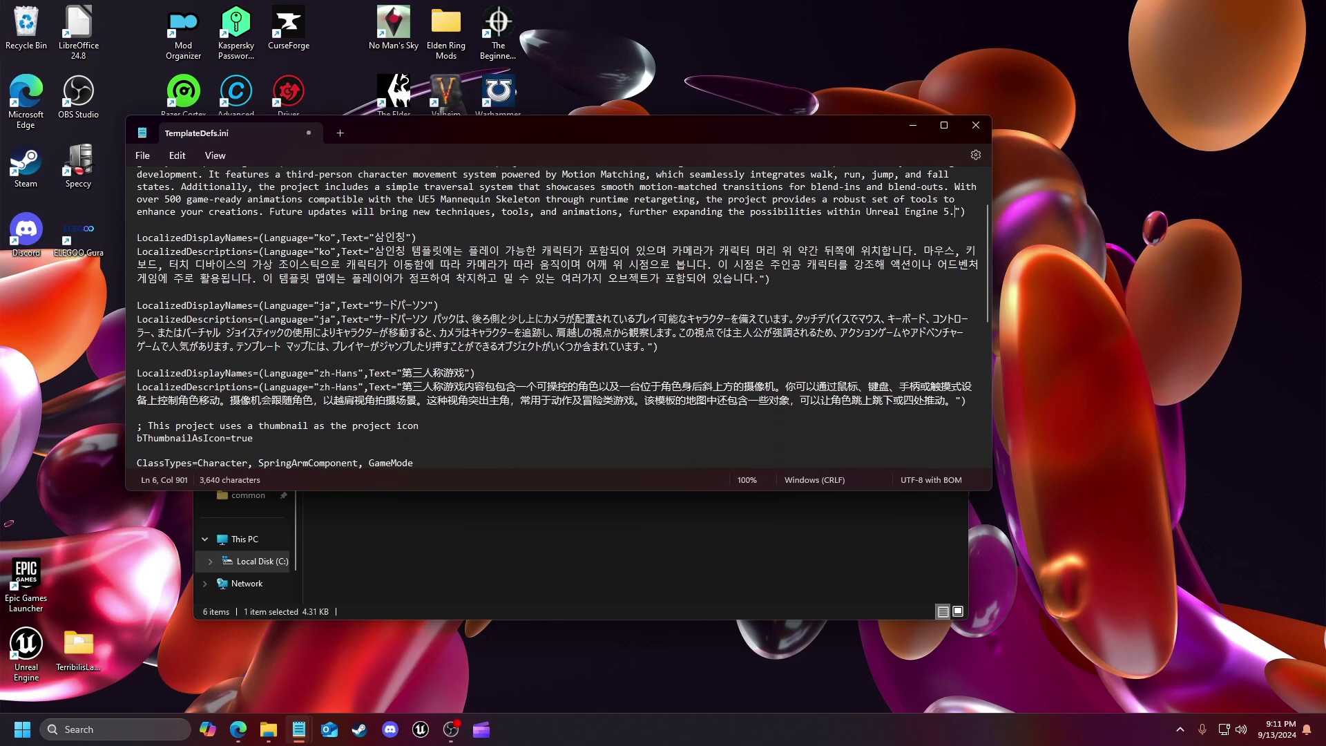
{"action": "scroll", "coordinate": [504, 332], "scroll_direction": "down", "scroll_amount": 1}
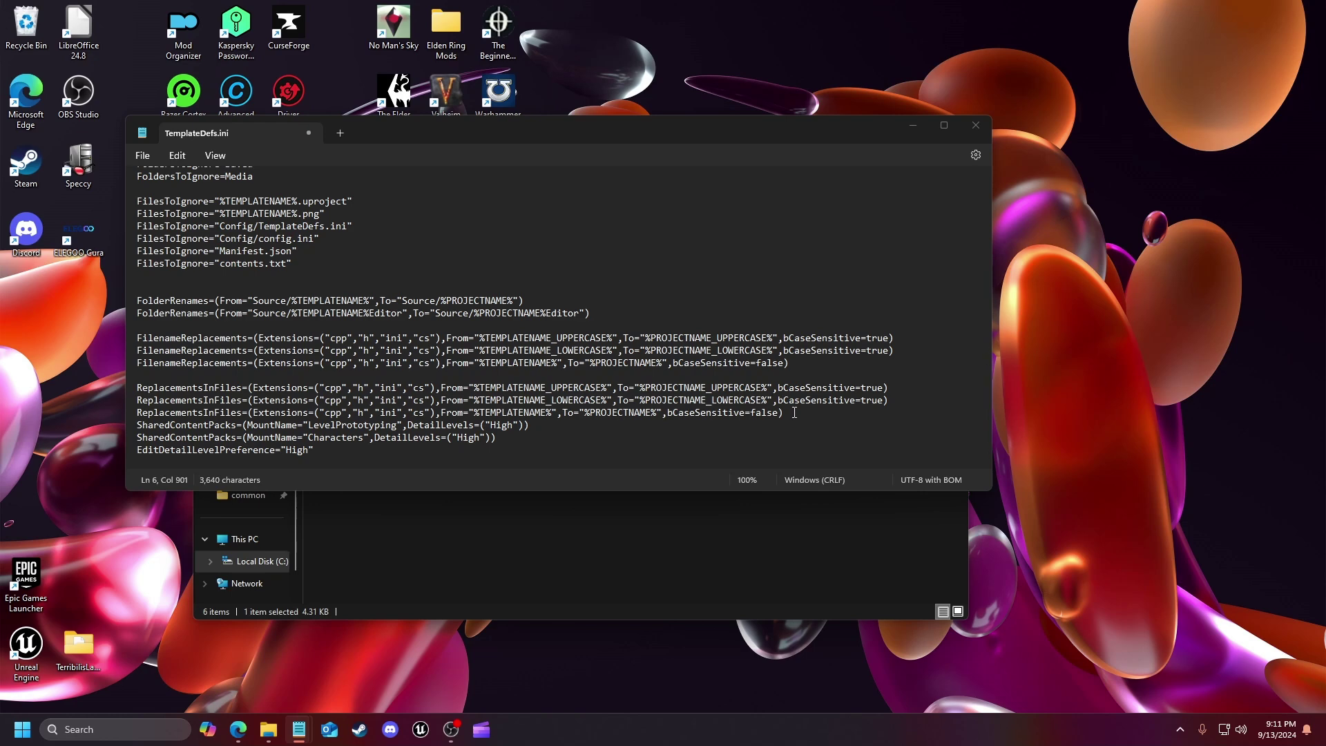
{"action": "left_click", "coordinate": [795, 413]}
{"action": "key", "text": "Return"}
{"action": "type", "text": "SortKey"}
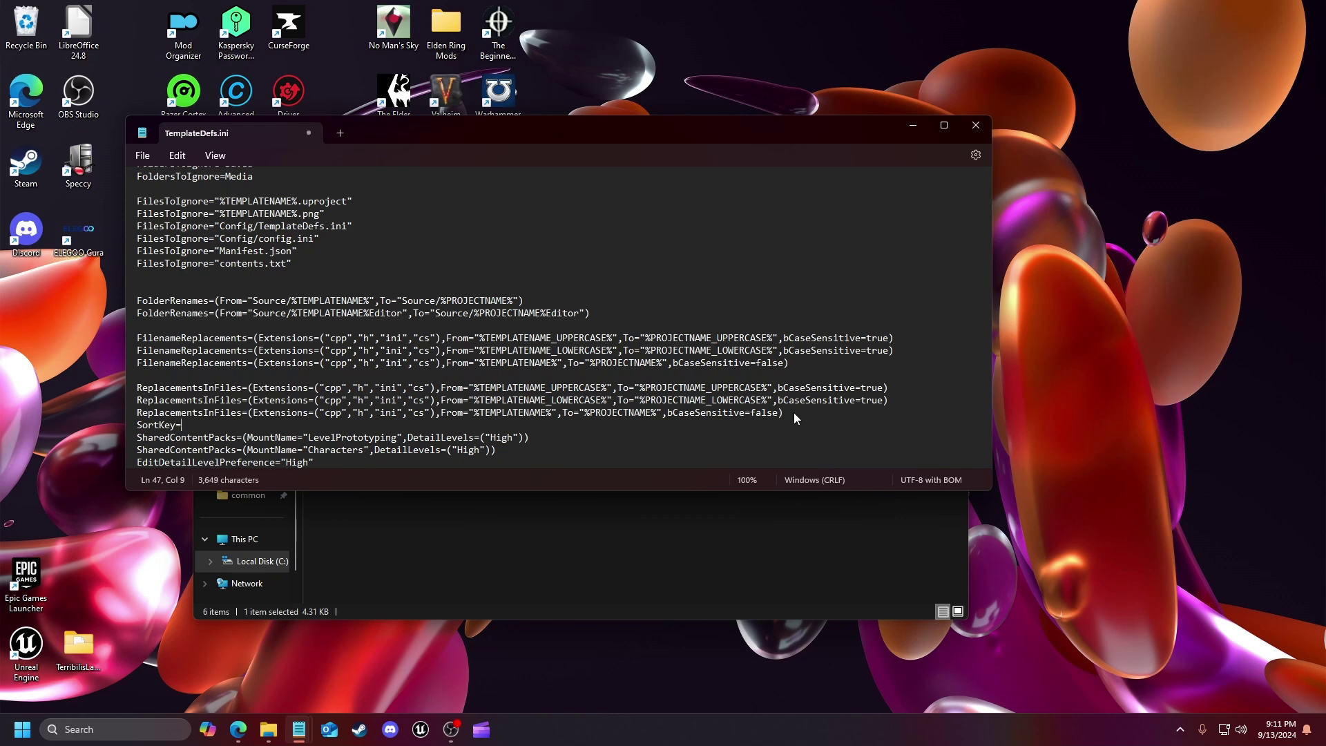
{"action": "type", "text": "=GAMEANIMATION SAMPLEPROECTBP"}
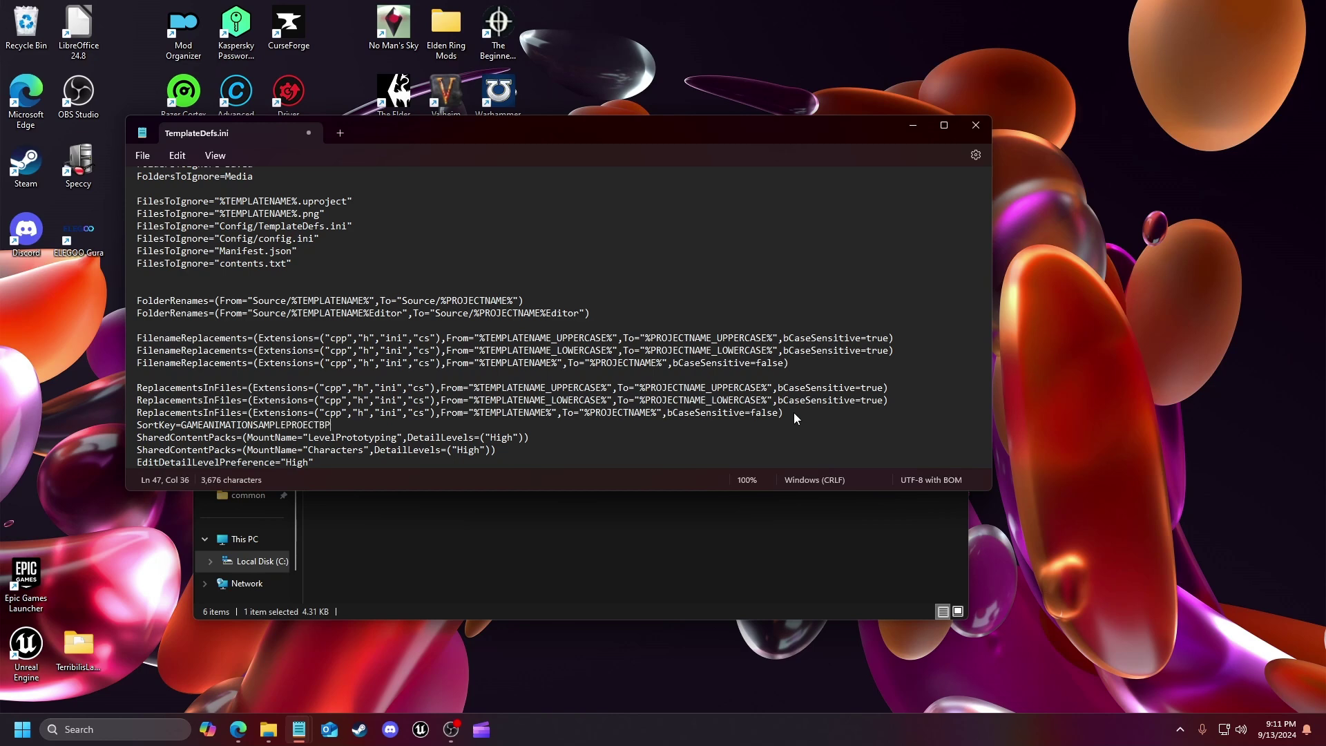
{"action": "key", "text": "Left"}
{"action": "key", "text": "Left"}
{"action": "key", "text": "Left"}
{"action": "type", "text": "J"}
{"action": "left_click", "coordinate": [308, 133]}
{"action": "left_click", "coordinate": [532, 477]}
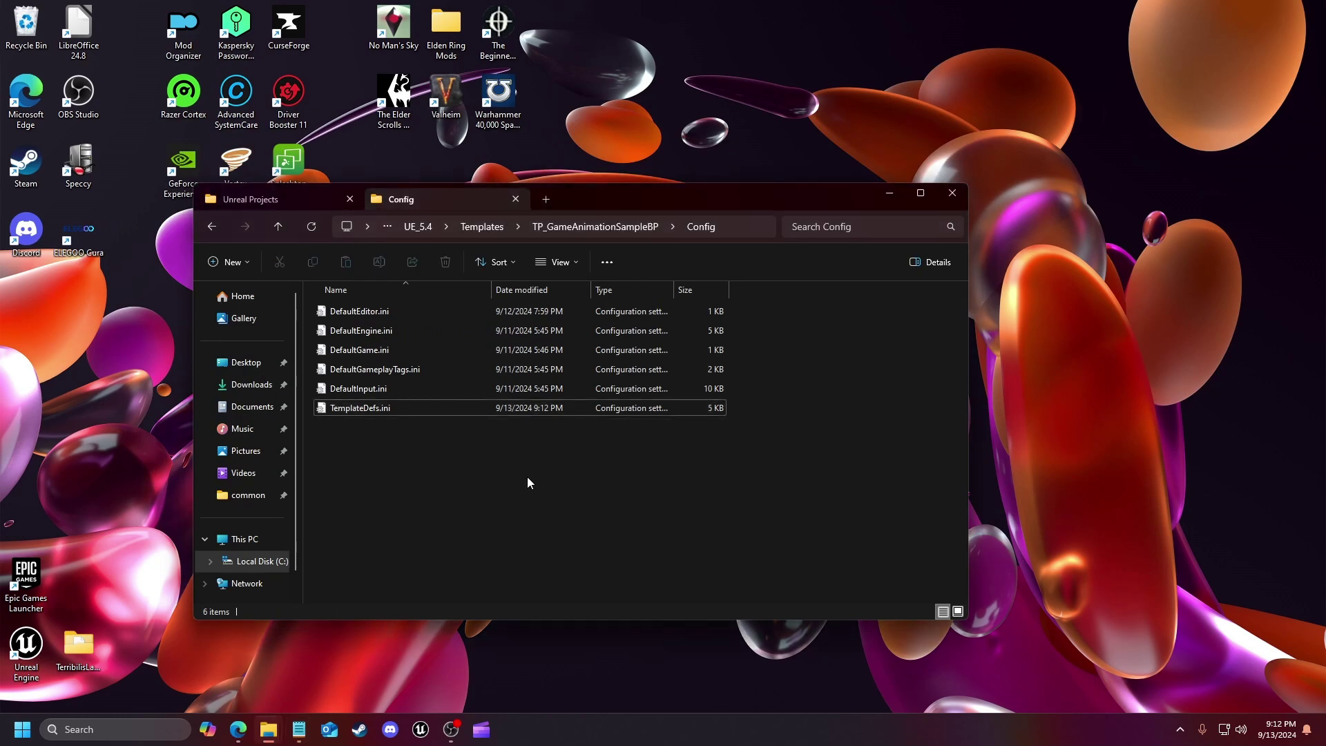
{"action": "left_click", "coordinate": [589, 236]}
{"action": "left_click", "coordinate": [897, 405]}
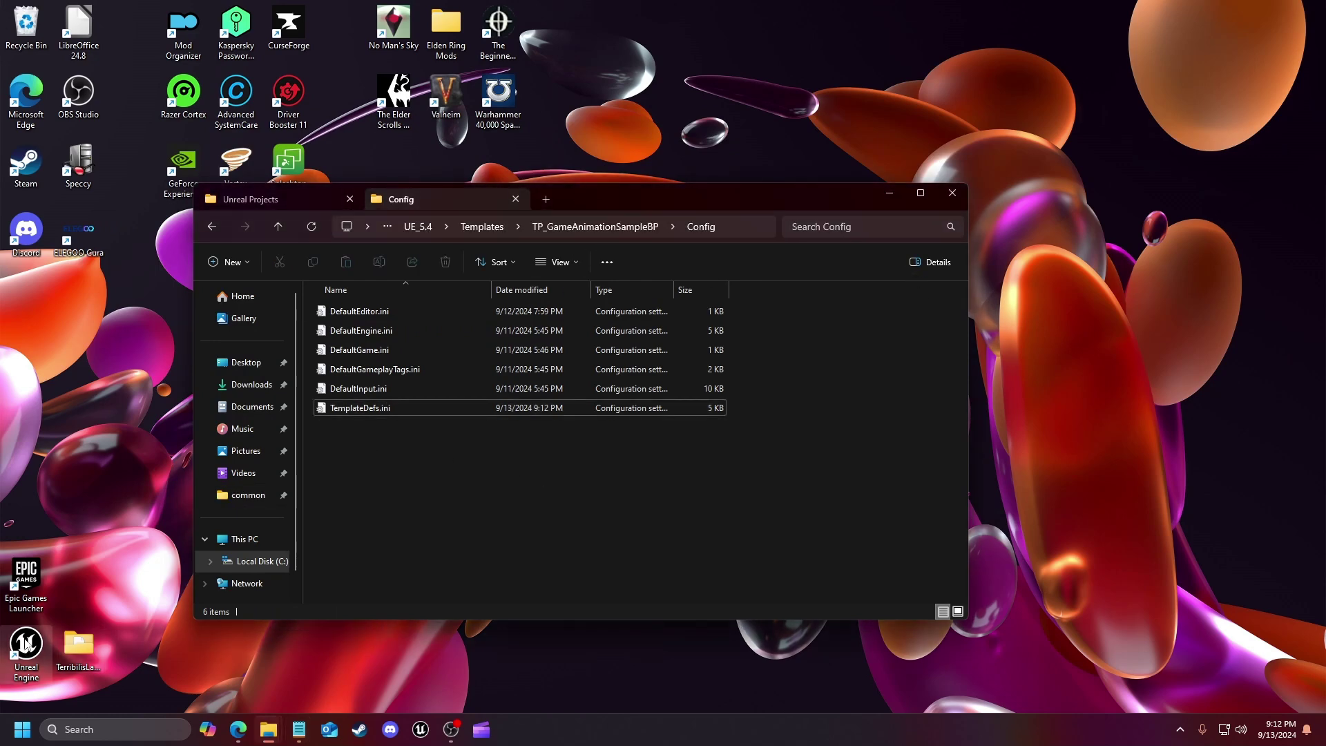
Step: Launch Unreal Engine and examine the previews and descriptions of the First Person and Third Person templates in the Games category
{"action": "double_click", "coordinate": [26, 646]}
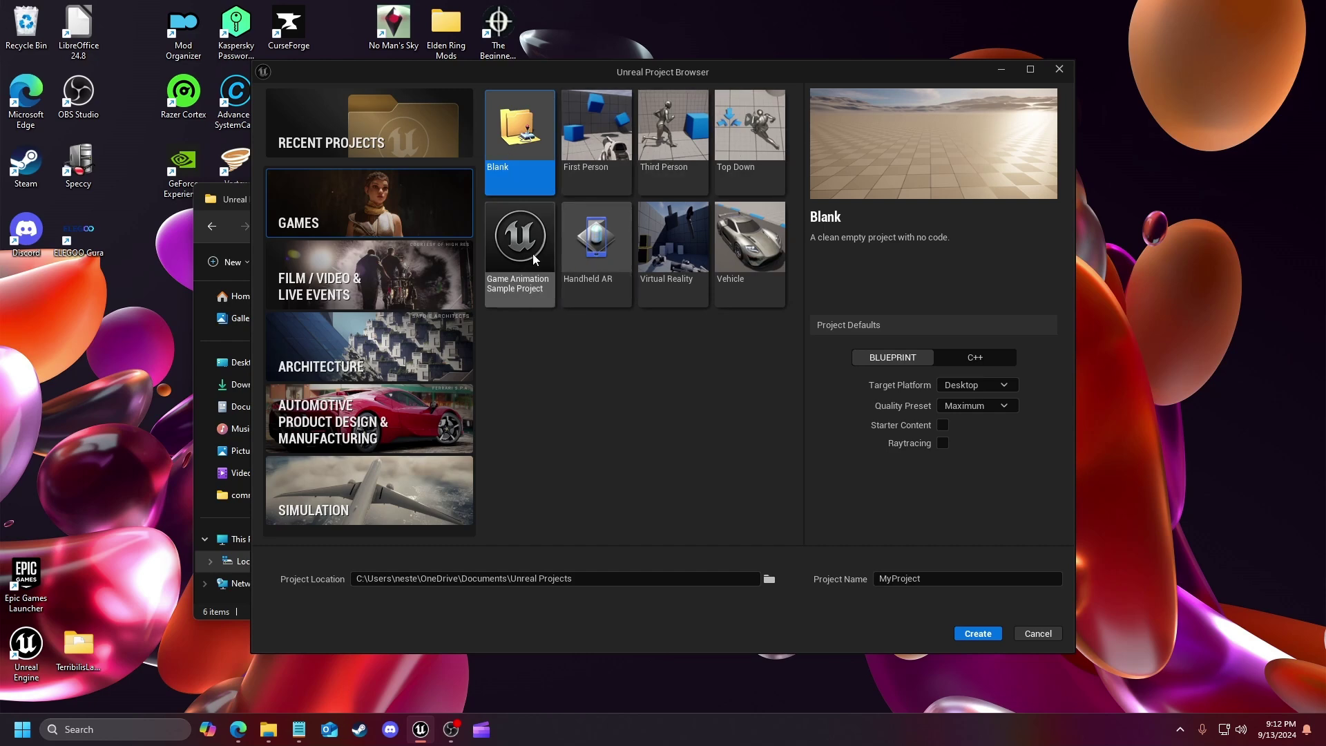
{"action": "left_click", "coordinate": [588, 146]}
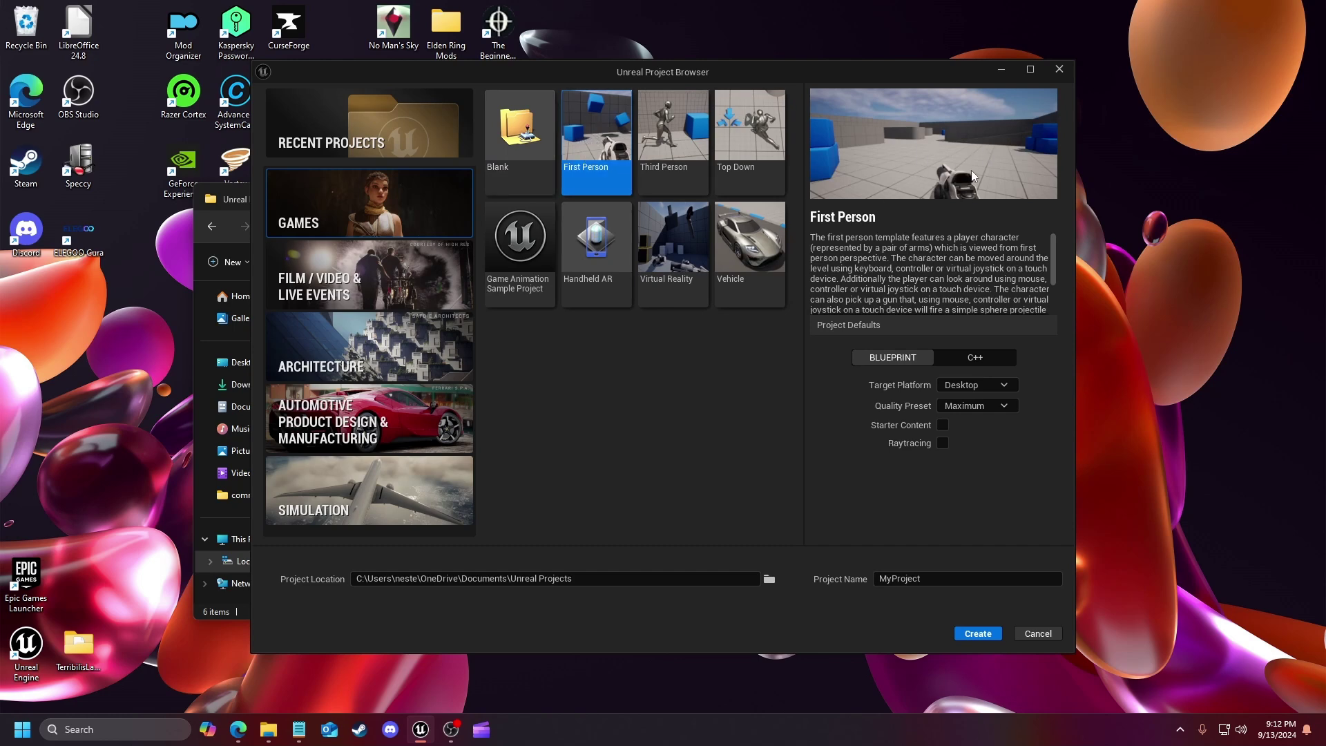
{"action": "left_click", "coordinate": [694, 133]}
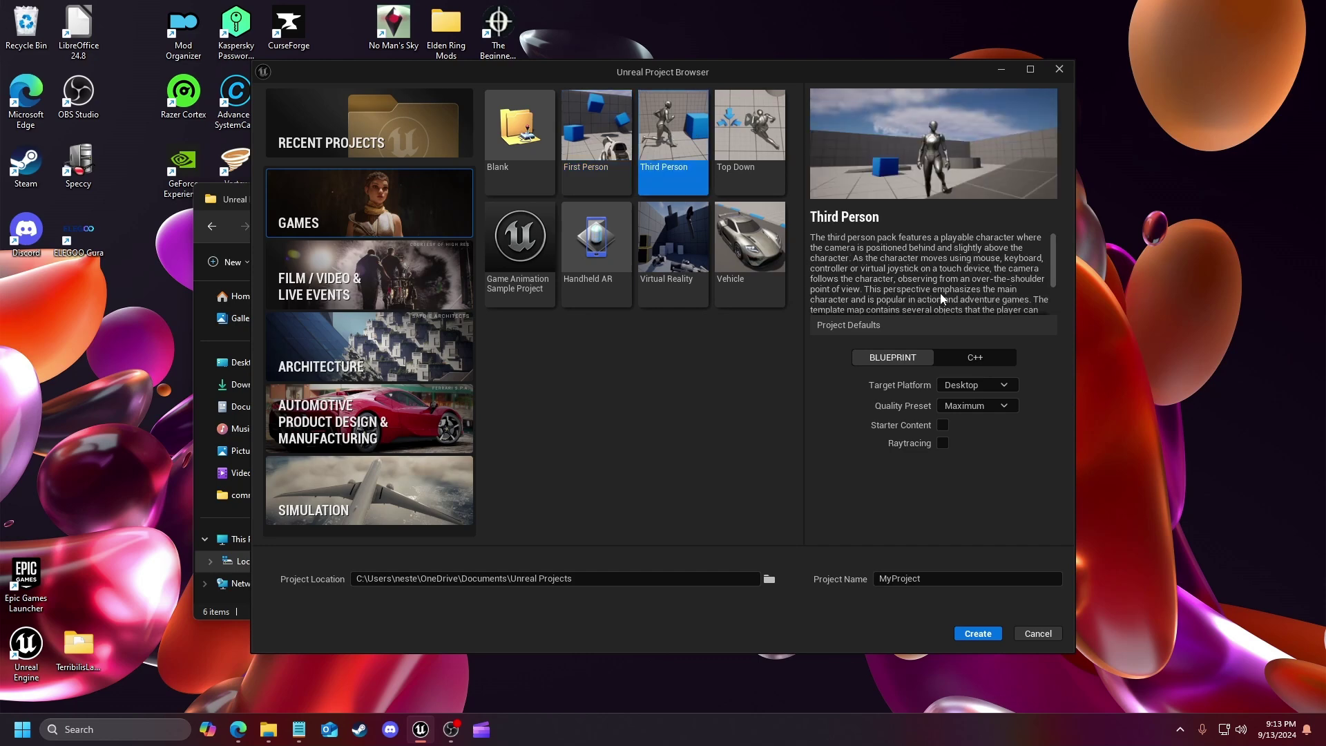
{"action": "scroll", "coordinate": [913, 298], "scroll_direction": "down", "scroll_amount": 3}
{"action": "scroll", "coordinate": [913, 299], "scroll_direction": "up", "scroll_amount": 3}
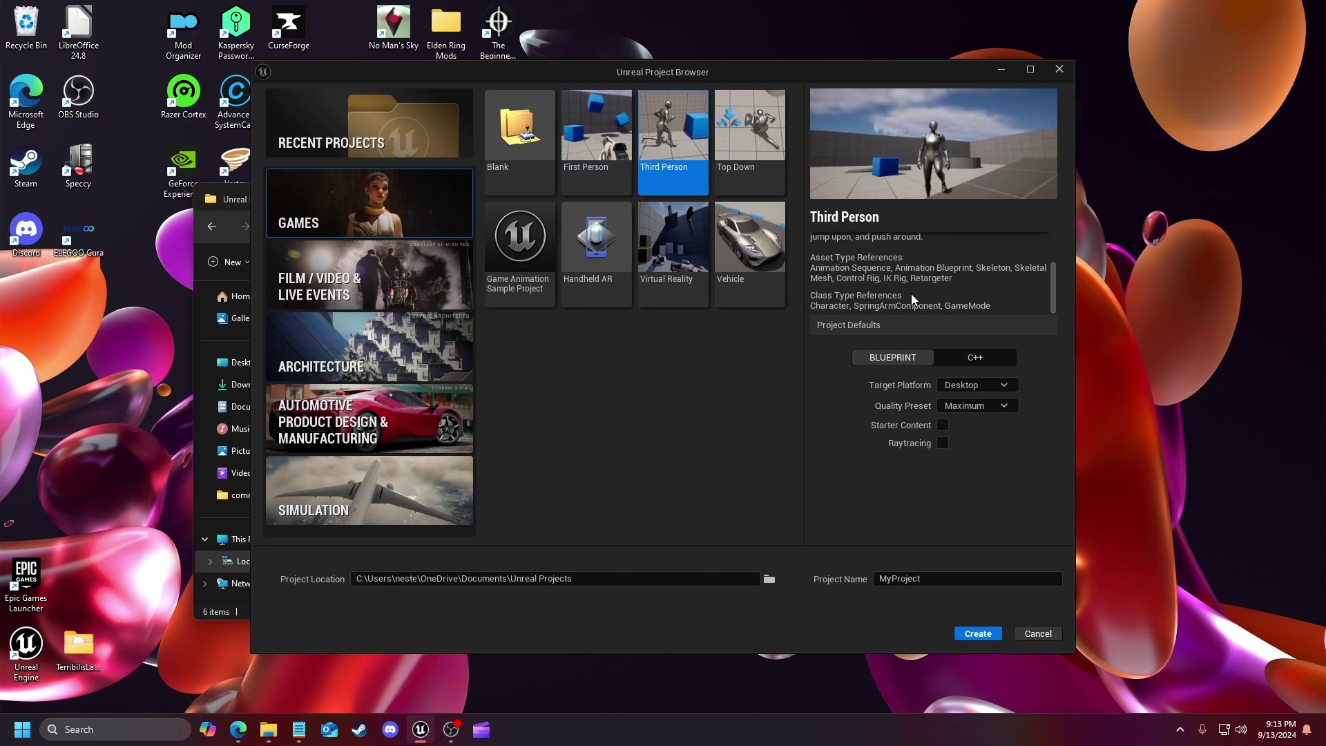
Step: Examine the preview area and full description of the Game Animation Sample Project template, and close the Project Browser
{"action": "left_click", "coordinate": [522, 251]}
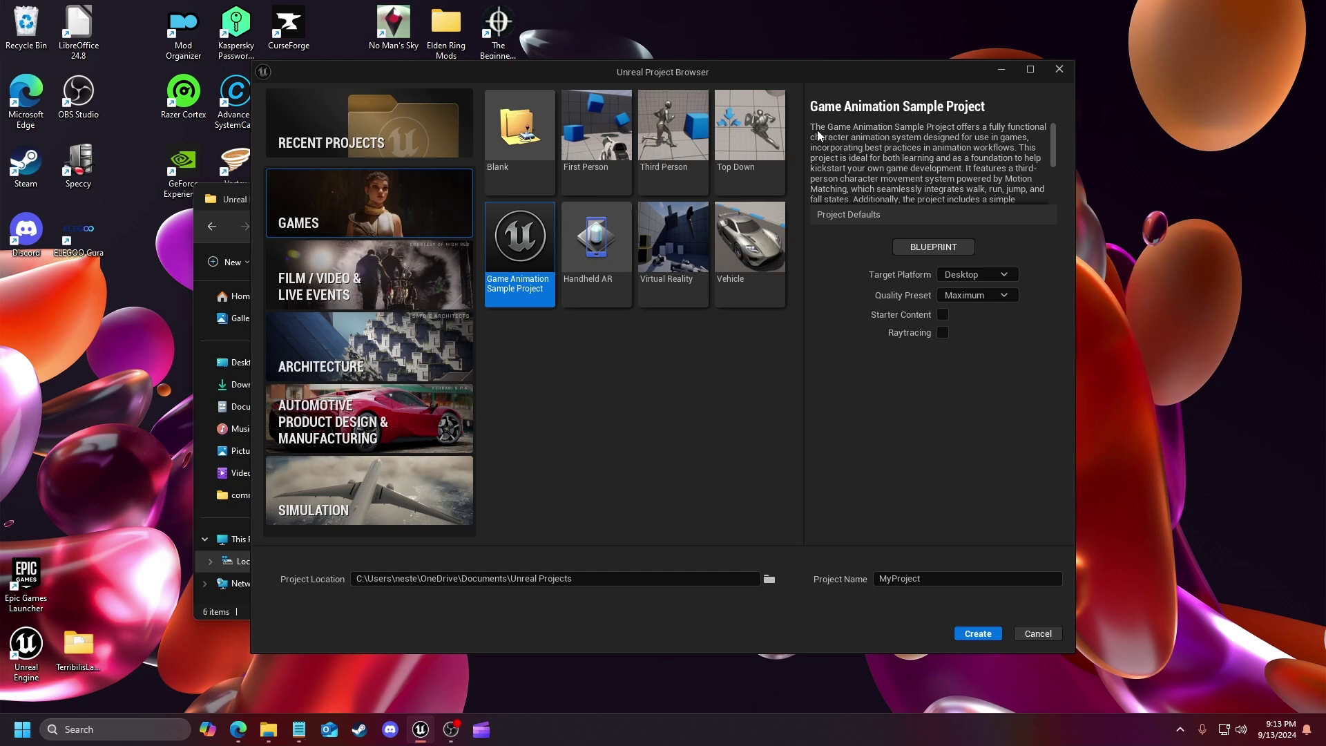
{"action": "scroll", "coordinate": [923, 174], "scroll_direction": "down", "scroll_amount": 2}
{"action": "scroll", "coordinate": [923, 174], "scroll_direction": "down", "scroll_amount": 5}
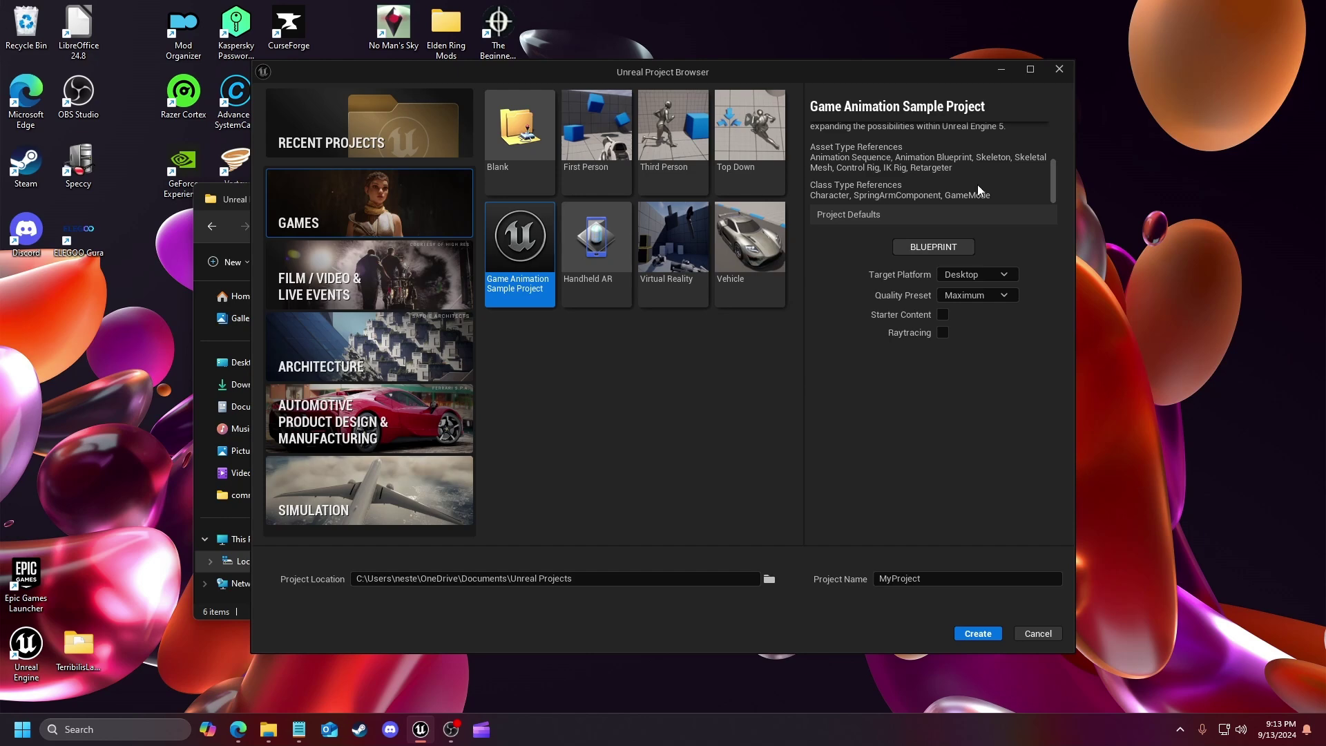
{"action": "scroll", "coordinate": [943, 188], "scroll_direction": "up", "scroll_amount": 7}
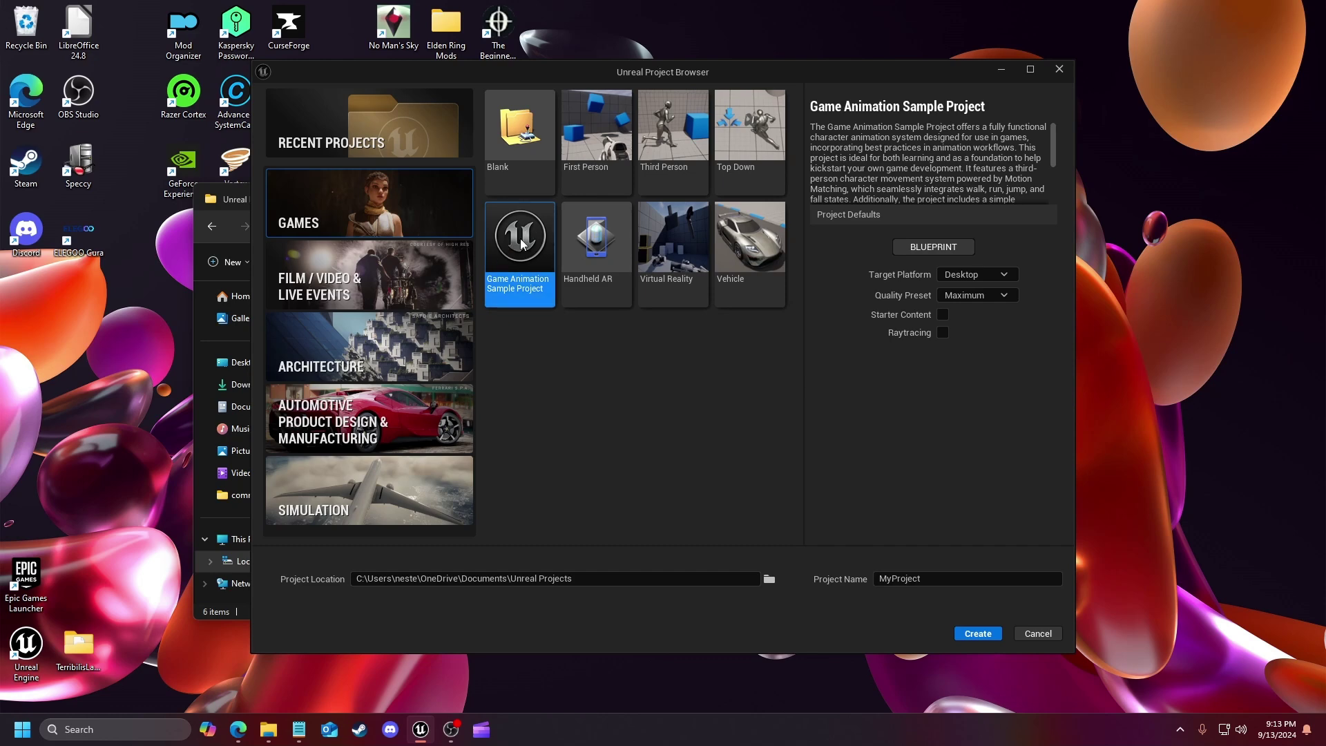
{"action": "left_click", "coordinate": [1058, 69]}
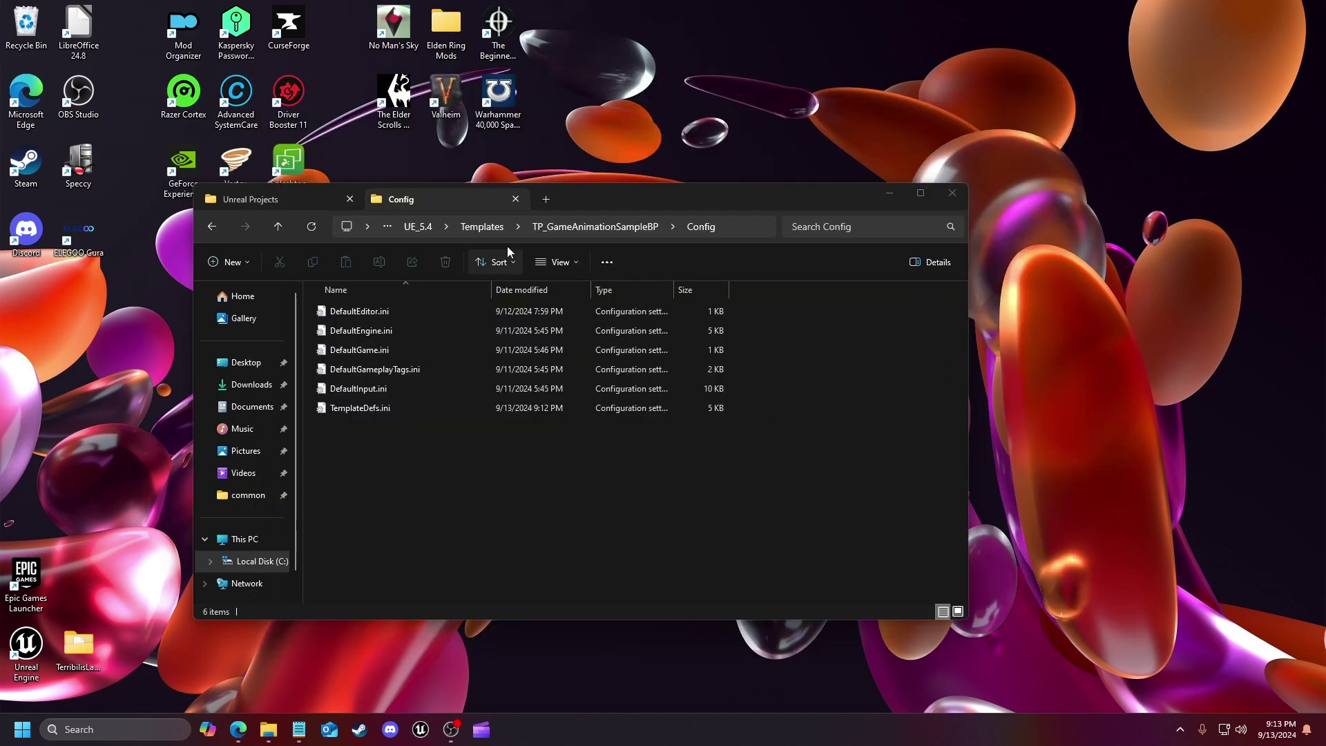
Step: Put Screenshot 2024-08-30 173754.png into the Media folder of TP_GameAnimationSampleBP and open that folder
{"action": "left_click", "coordinate": [598, 228]}
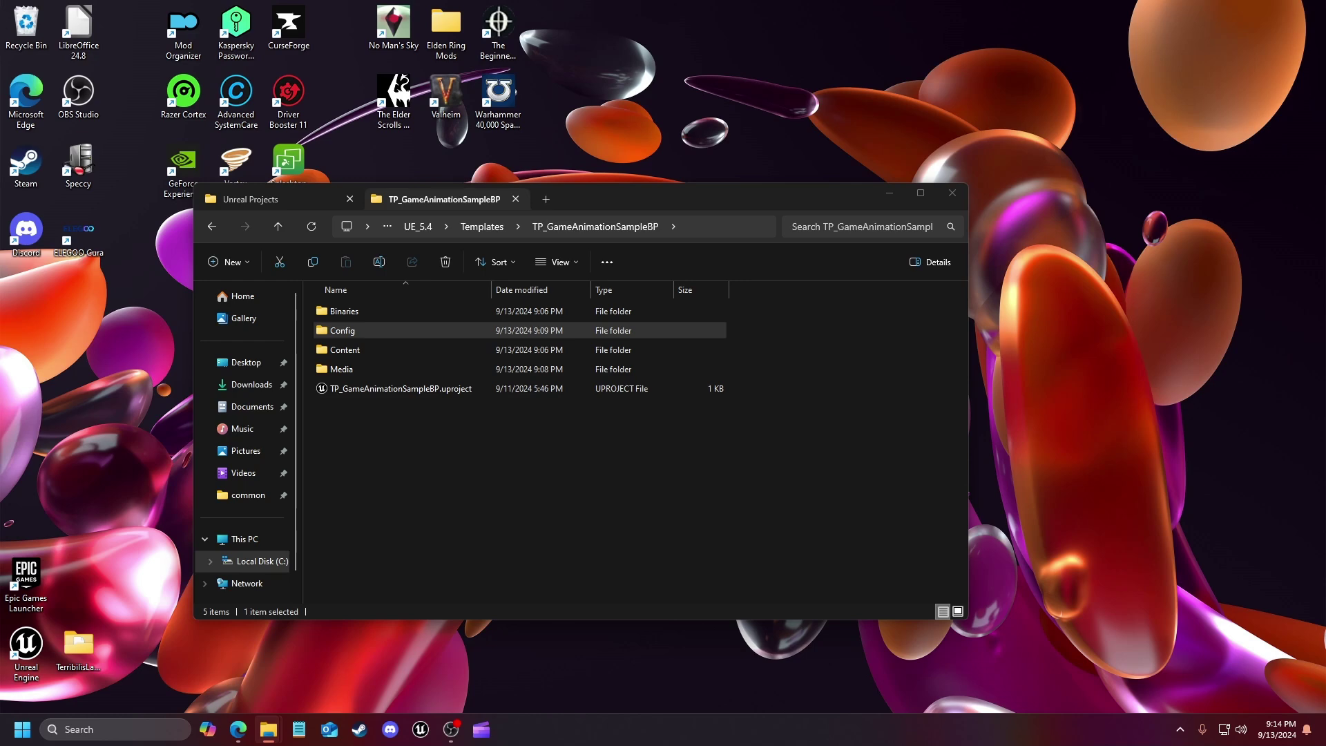
{"action": "left_click_drag", "start_coordinate": [465, 388], "coordinate": [343, 375]}
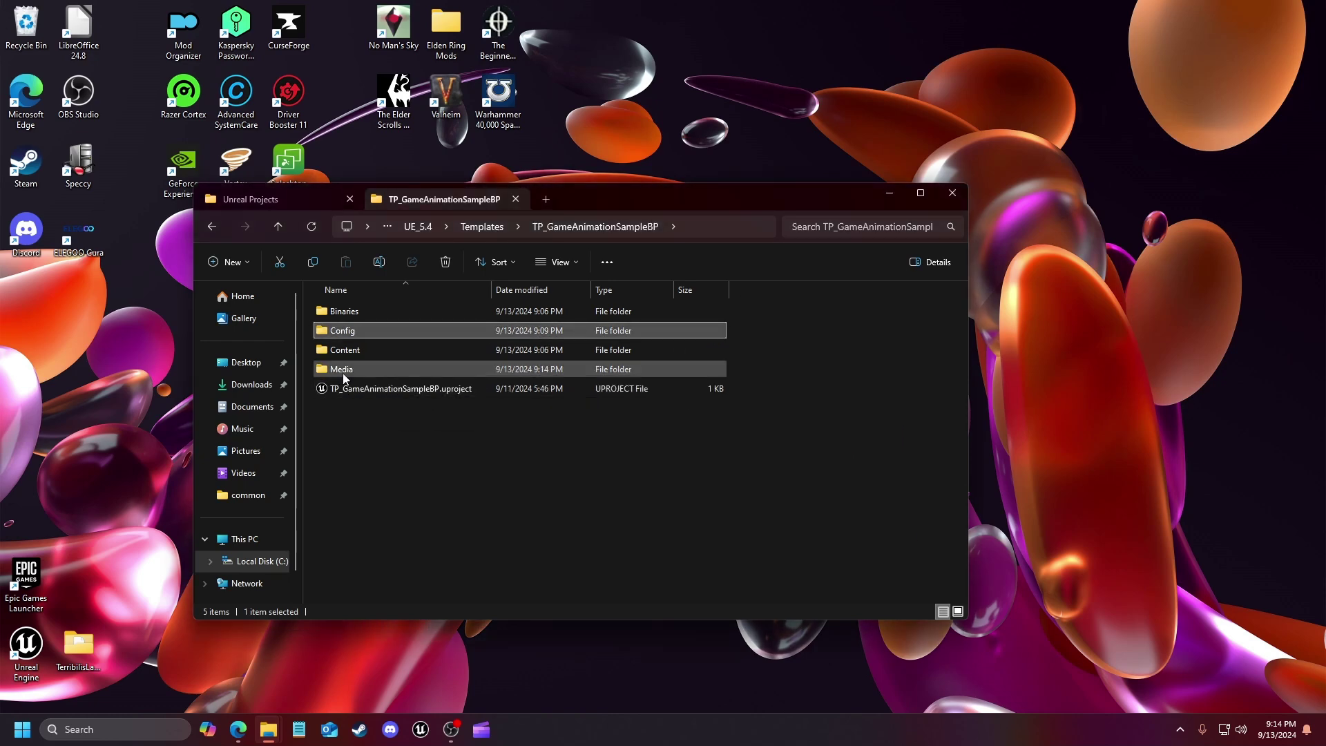
{"action": "double_click", "coordinate": [375, 369]}
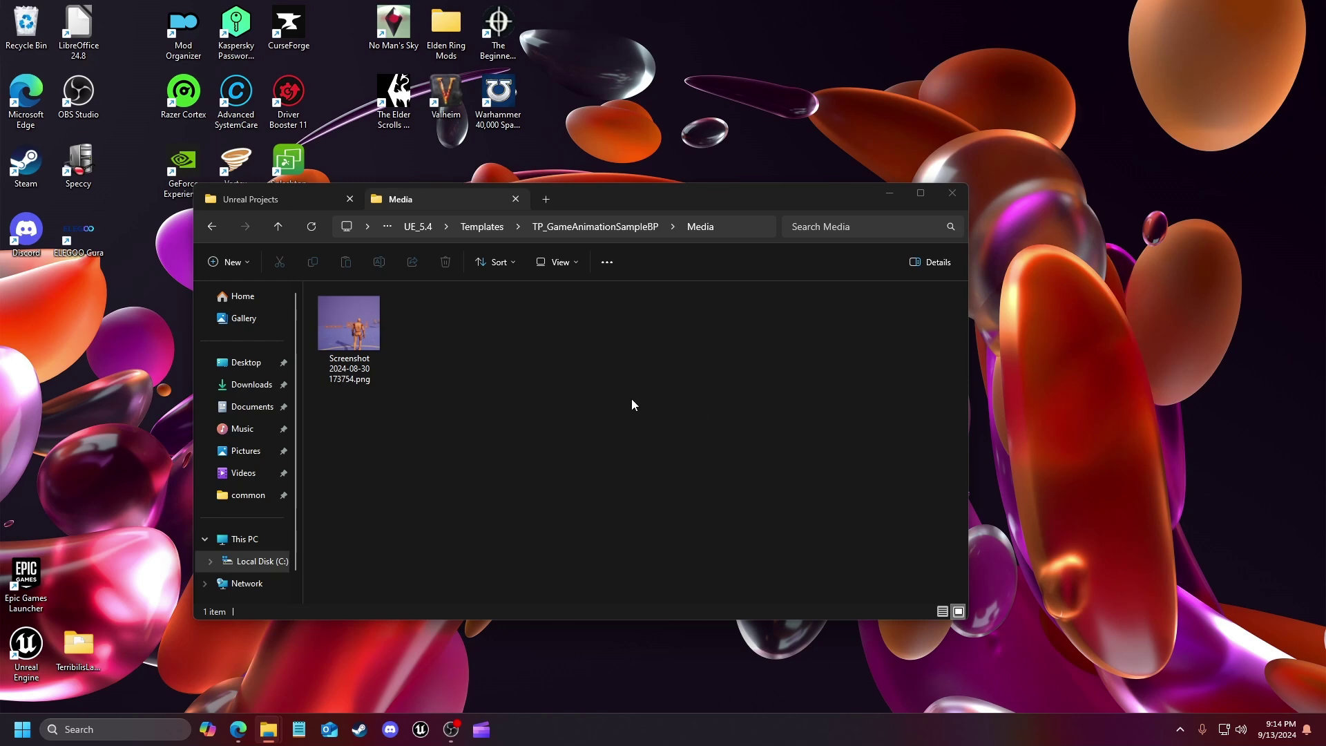
Step: Capture a high resolution screenshot of DefaultLevel in the GameAnimationSample project with size multiplier 1.0, open its save folder, and close the editor
{"action": "left_click", "coordinate": [209, 188]}
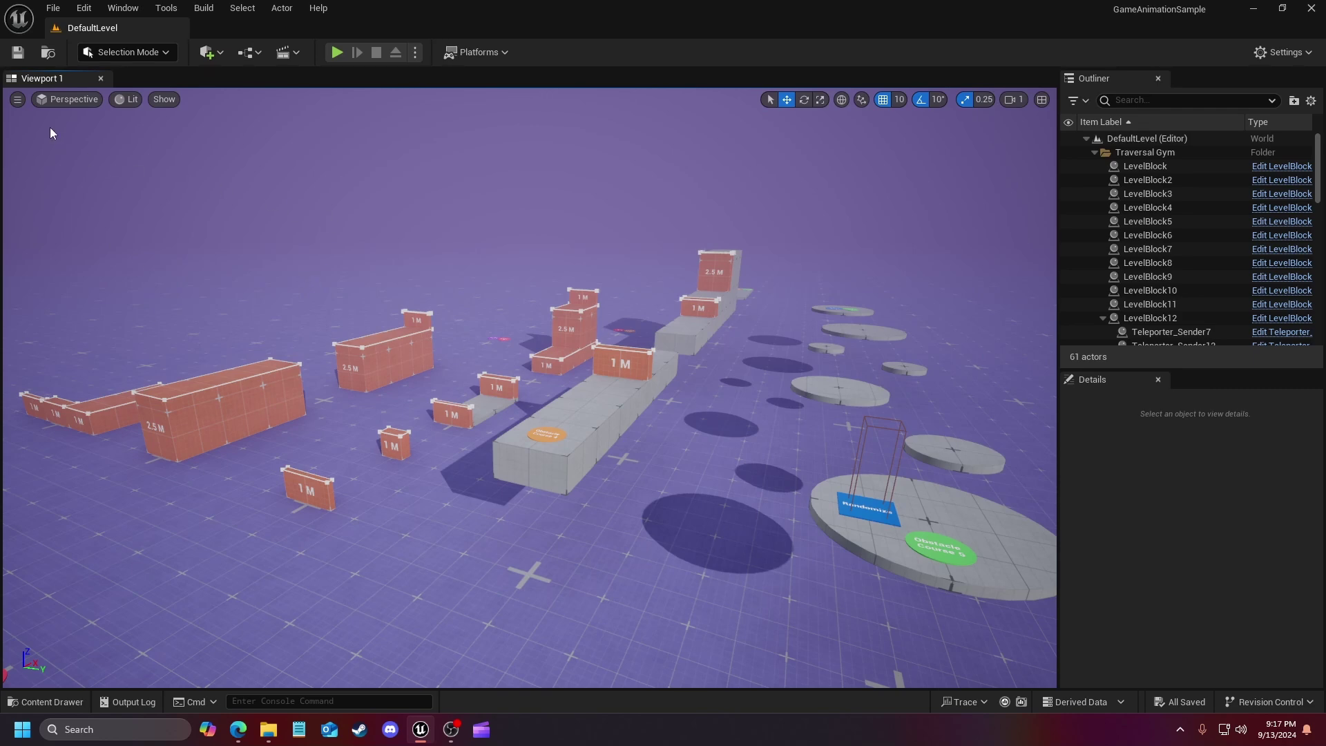
{"action": "left_click", "coordinate": [17, 99]}
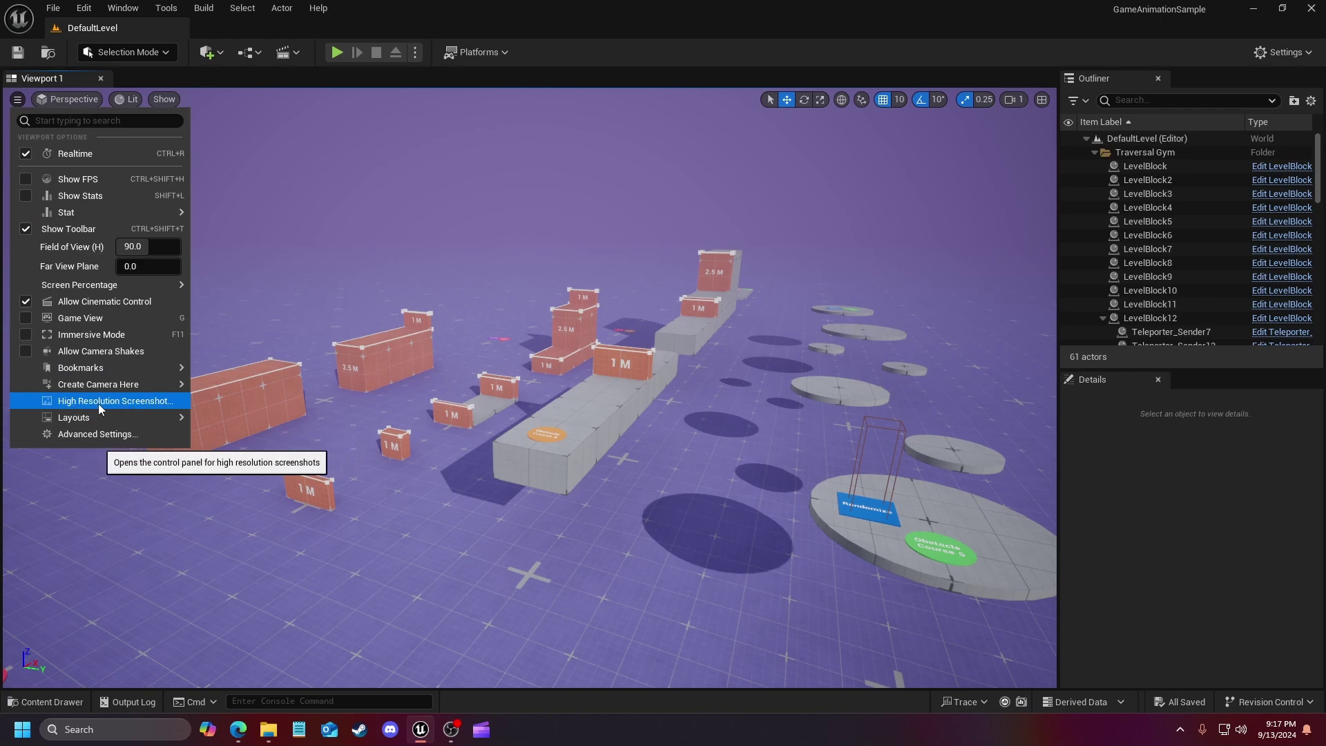
{"action": "left_click", "coordinate": [99, 403]}
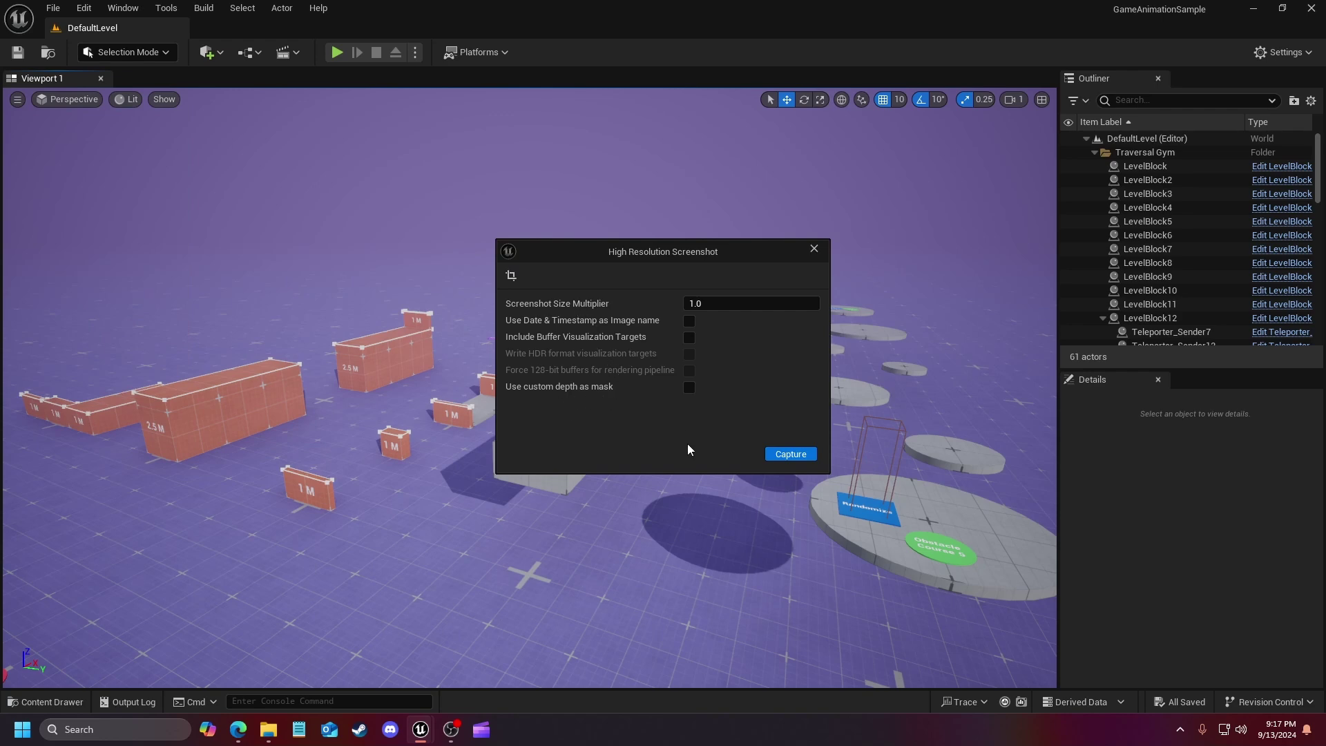
{"action": "left_click", "coordinate": [782, 459]}
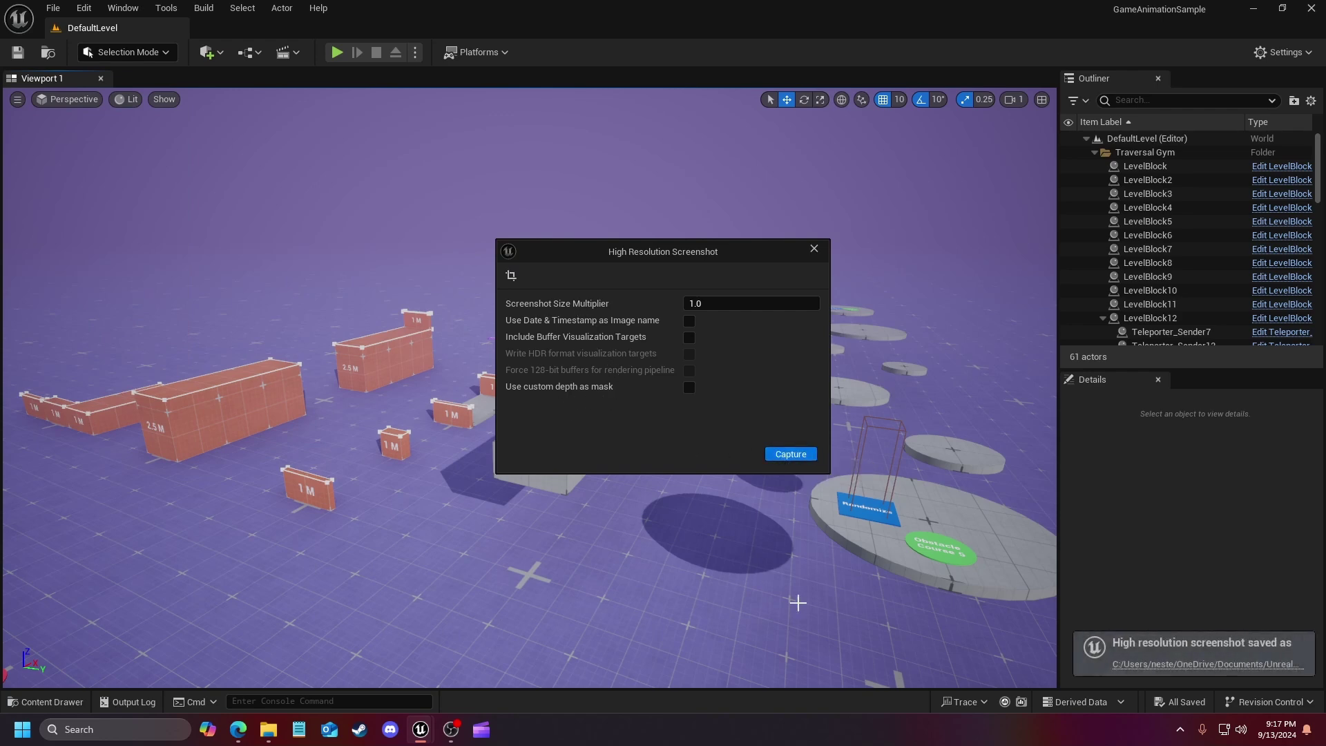
{"action": "left_click", "coordinate": [1244, 665]}
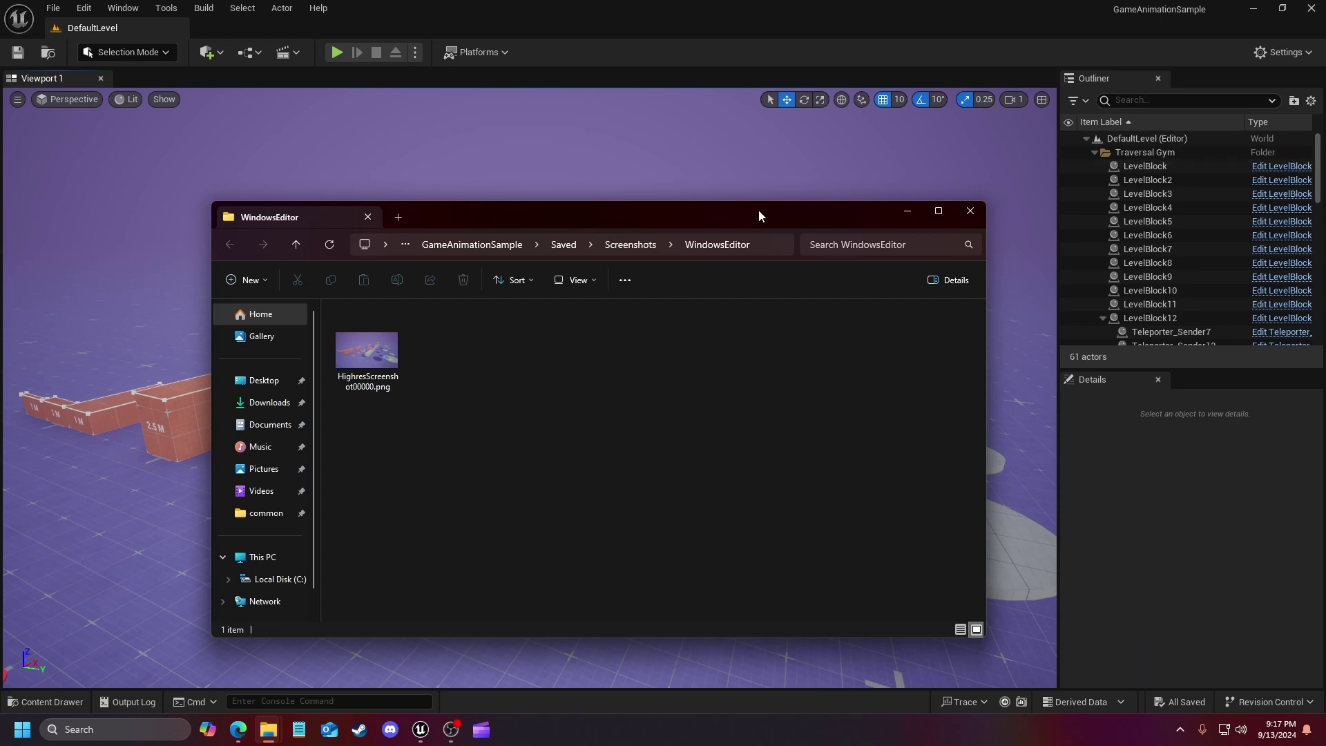
{"action": "left_click", "coordinate": [970, 211]}
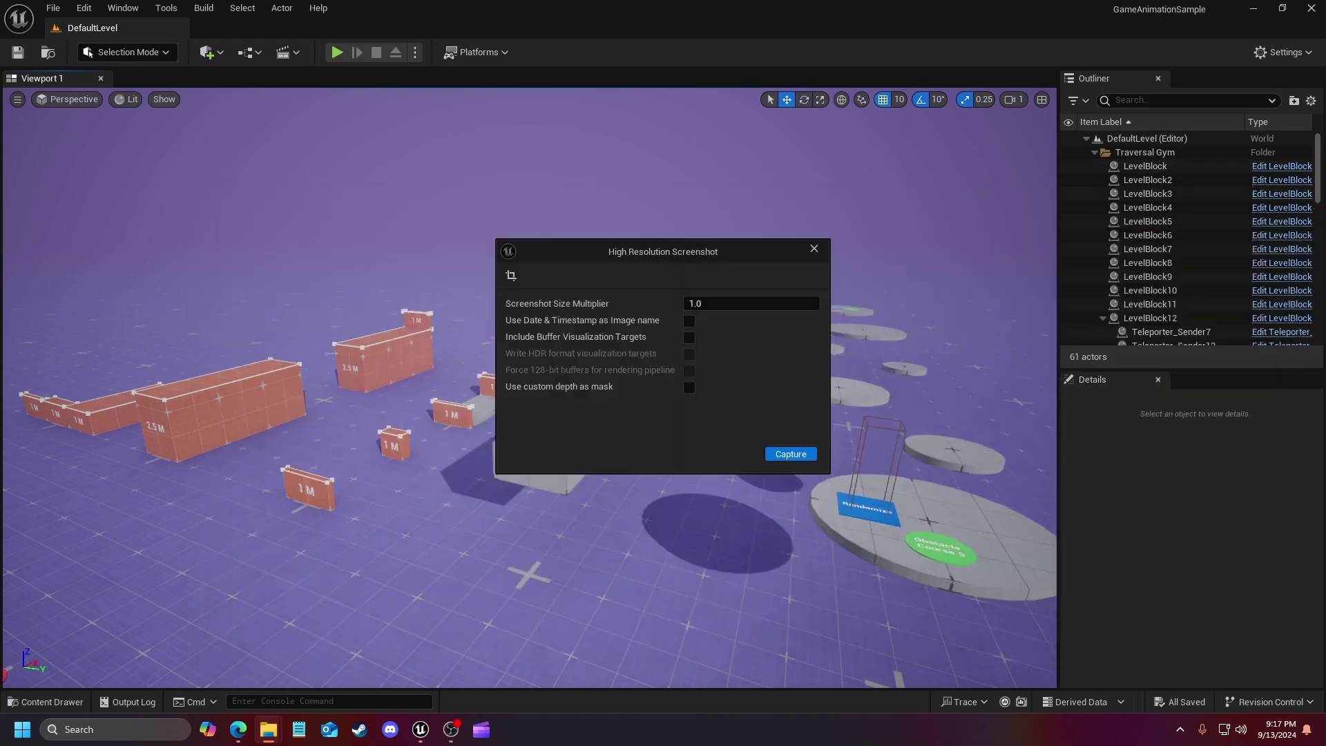
{"action": "left_click", "coordinate": [1310, 9]}
Step: Add HighresScreenshot00000.png to the Media folder of the TP_GameAnimationSampleBP template in File Explorer
{"action": "mouse_move", "coordinate": [271, 739]}
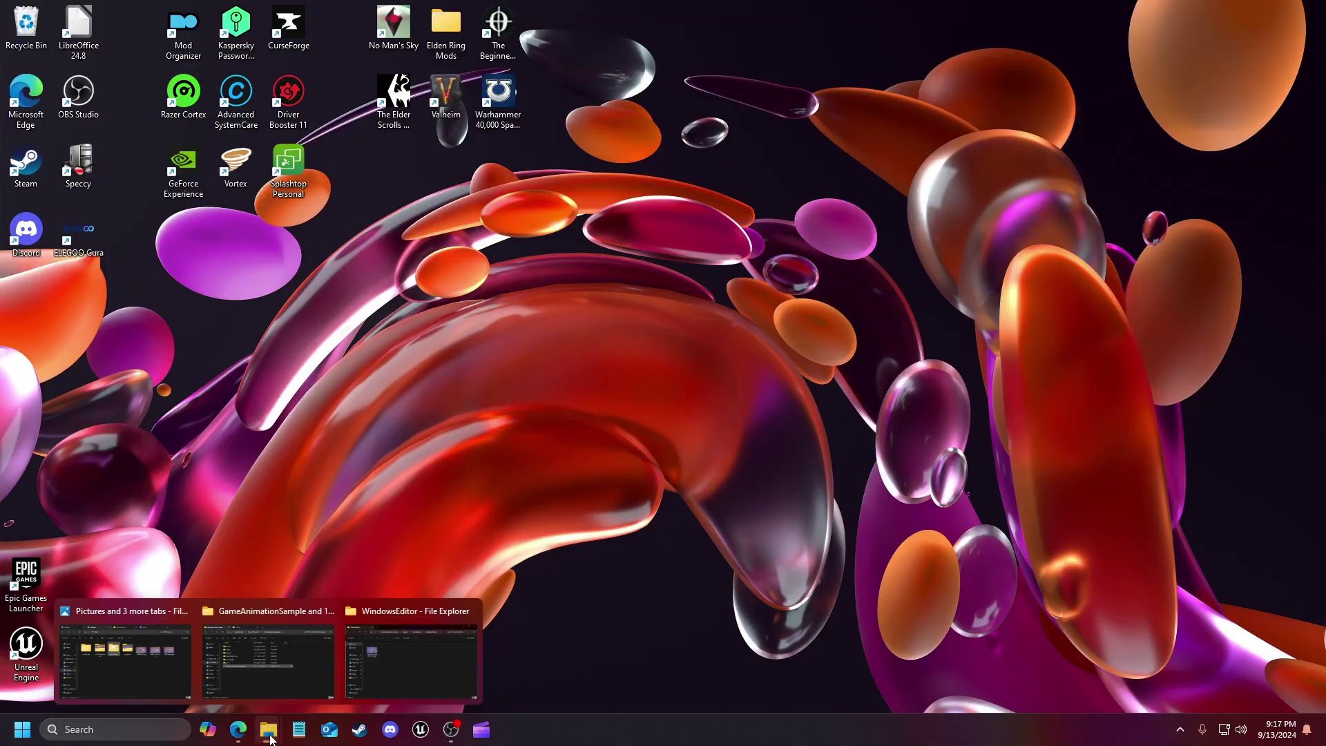
{"action": "left_click", "coordinate": [280, 646]}
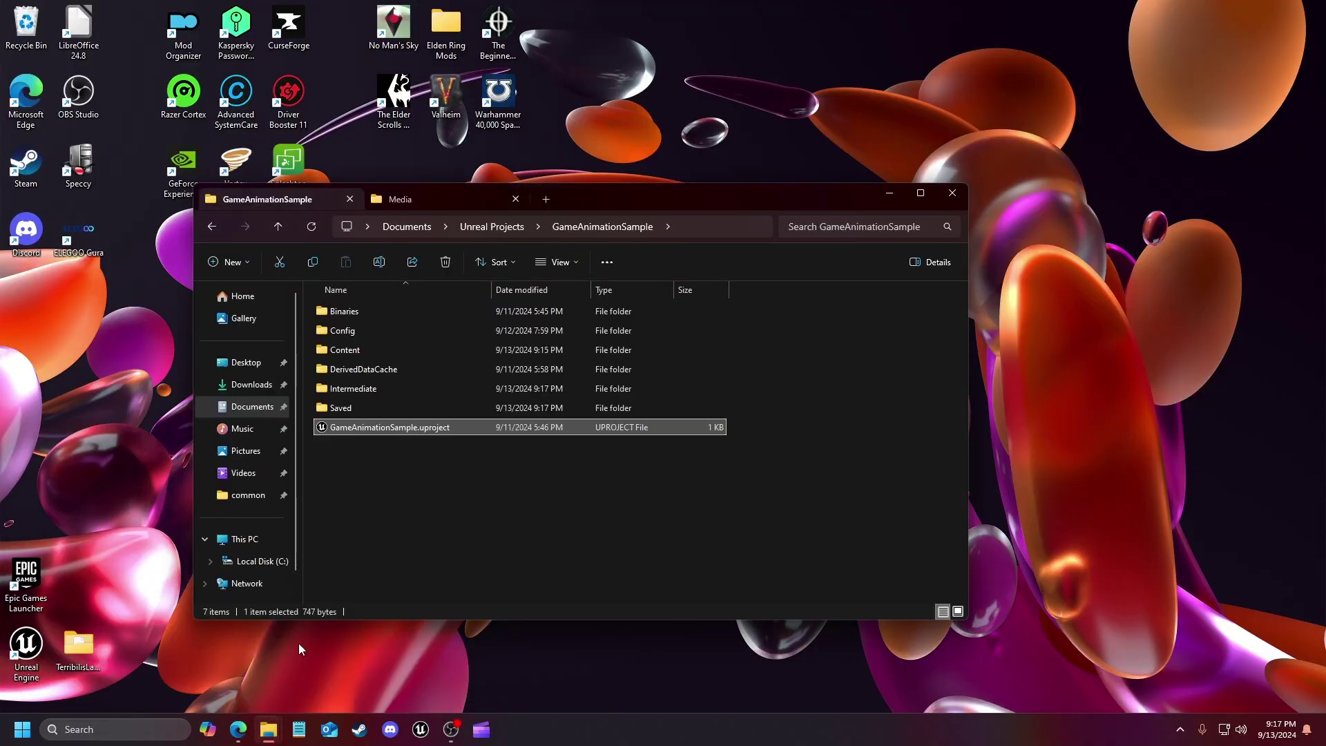
{"action": "left_click", "coordinate": [413, 199]}
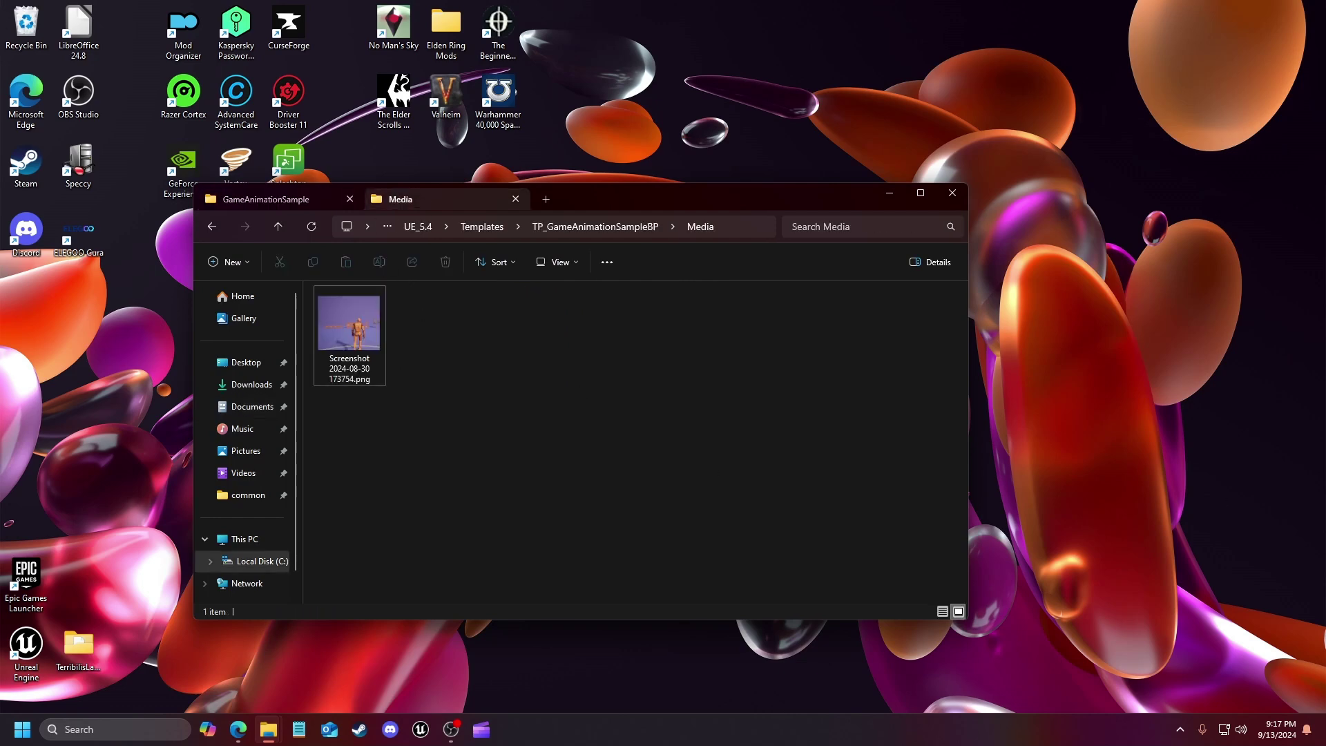
{"action": "left_click_drag", "start_coordinate": [1325, 359], "coordinate": [488, 332]}
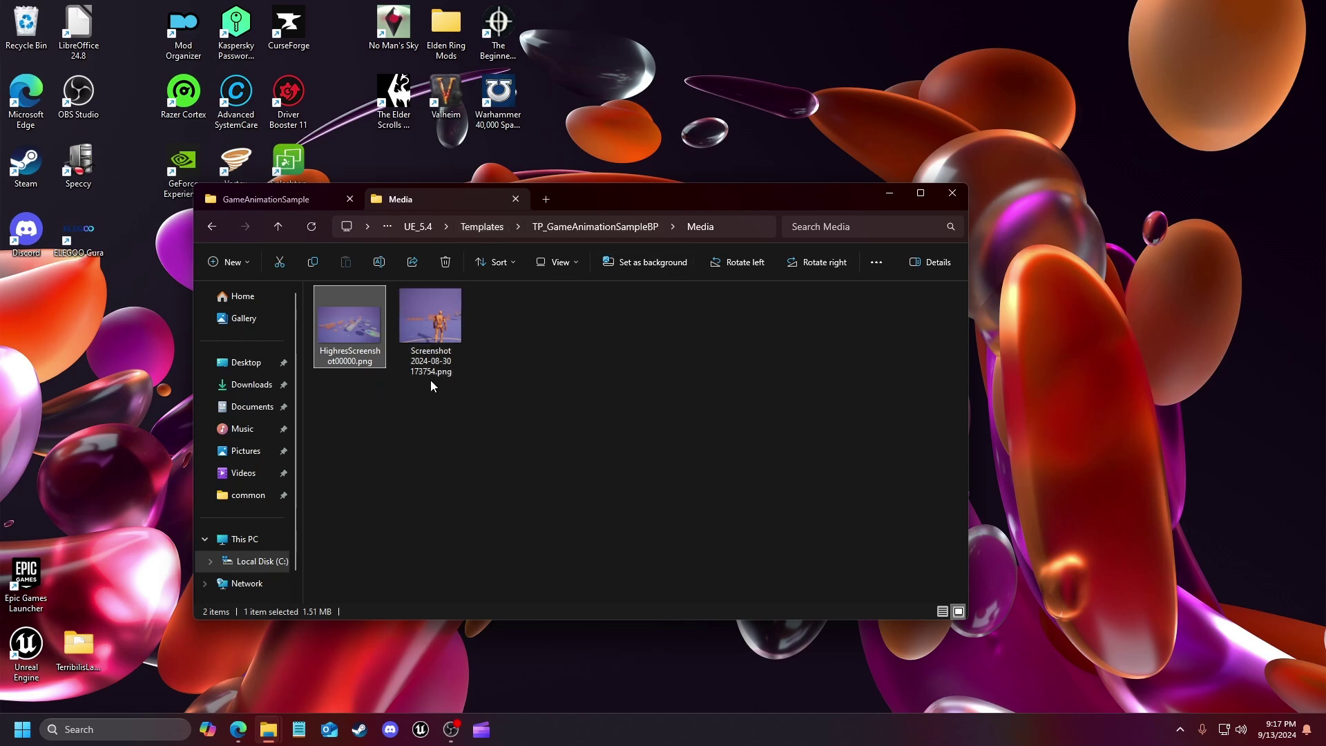
Step: Open the Media folder of the TP_ThirdPersonBP template to see which images it holds
{"action": "left_click", "coordinate": [486, 228]}
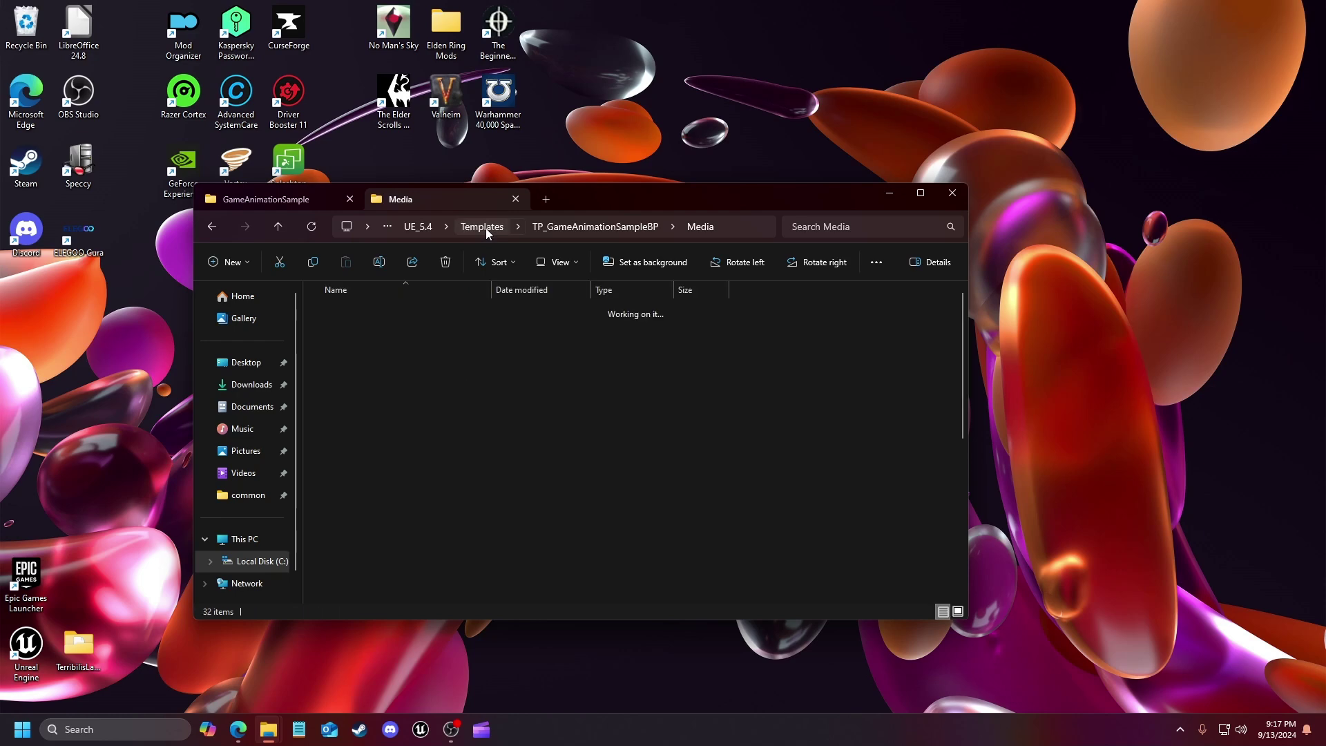
{"action": "scroll", "coordinate": [435, 525], "scroll_direction": "down", "scroll_amount": 3}
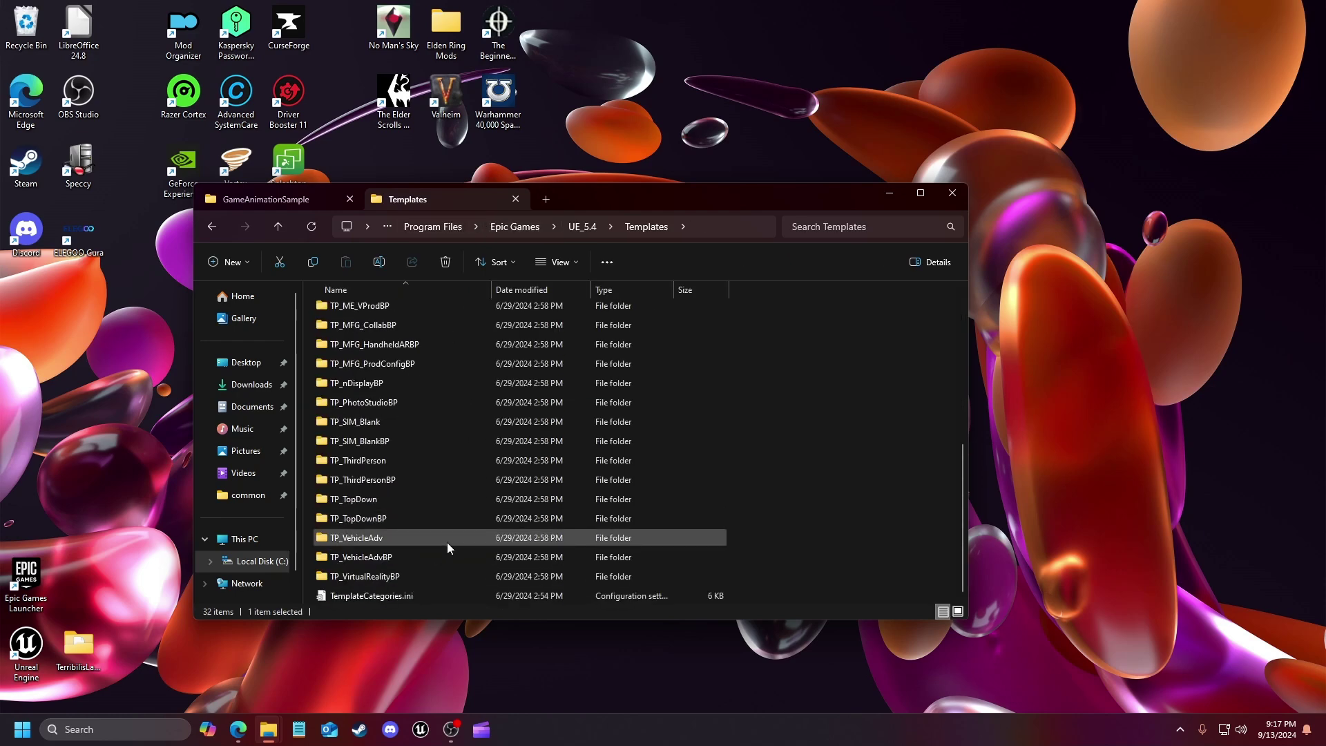
{"action": "left_click", "coordinate": [389, 482]}
{"action": "double_click", "coordinate": [389, 481]}
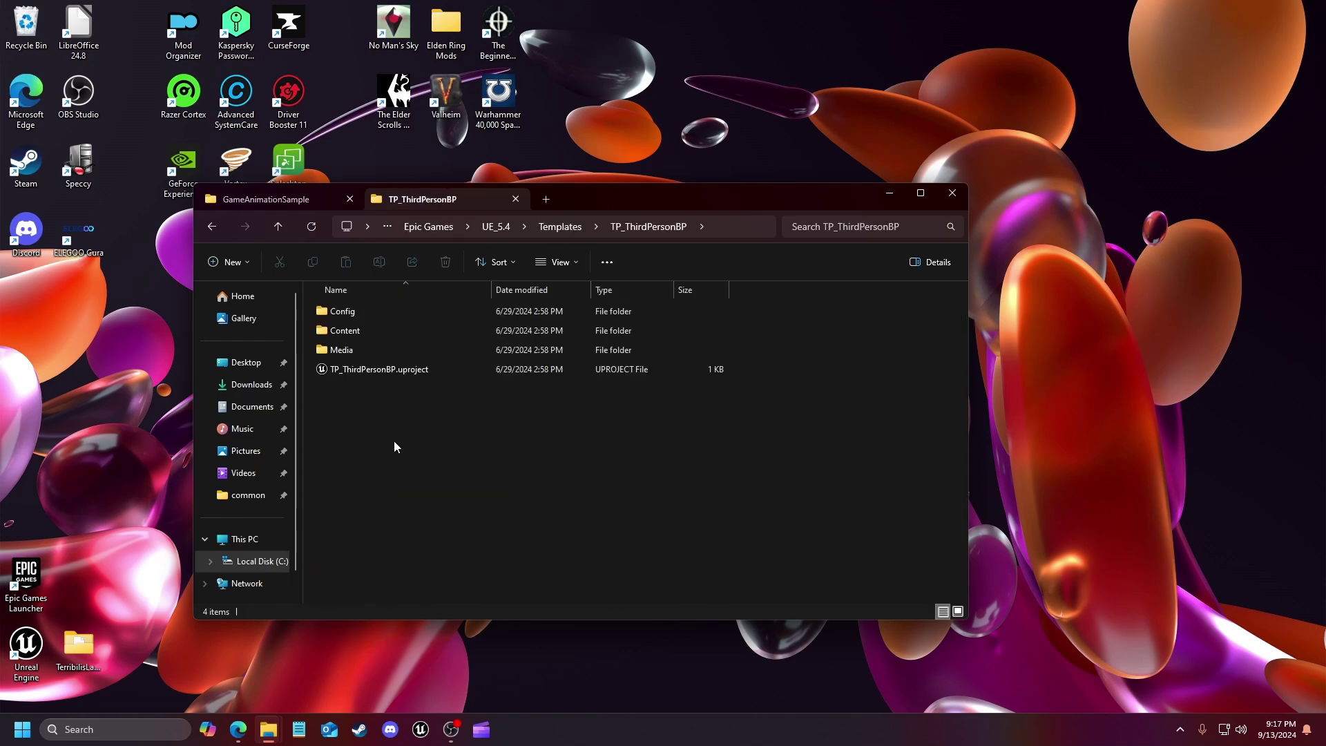
{"action": "double_click", "coordinate": [360, 347]}
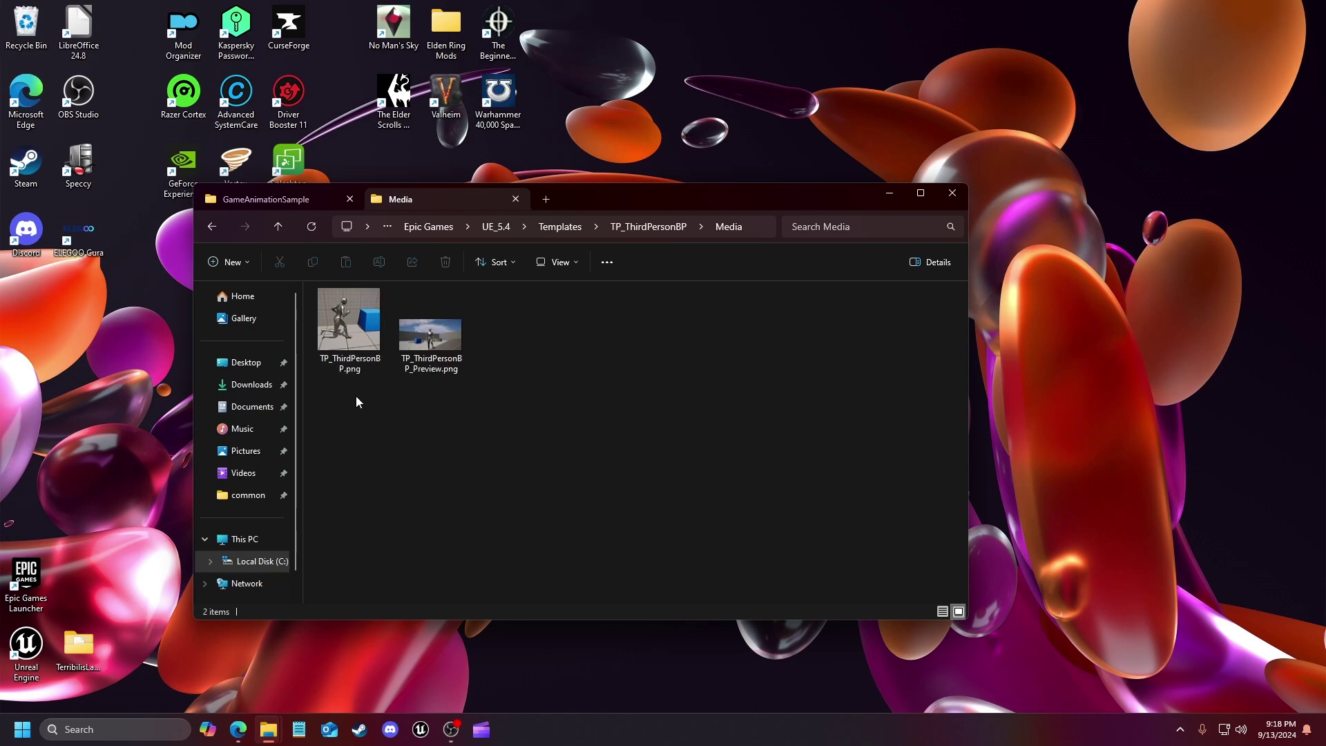
Step: Check the pixel dimensions of TP_ThirdPersonBP_Preview.png in its properties, and compare the naming of the two template images
{"action": "right_click", "coordinate": [429, 331]}
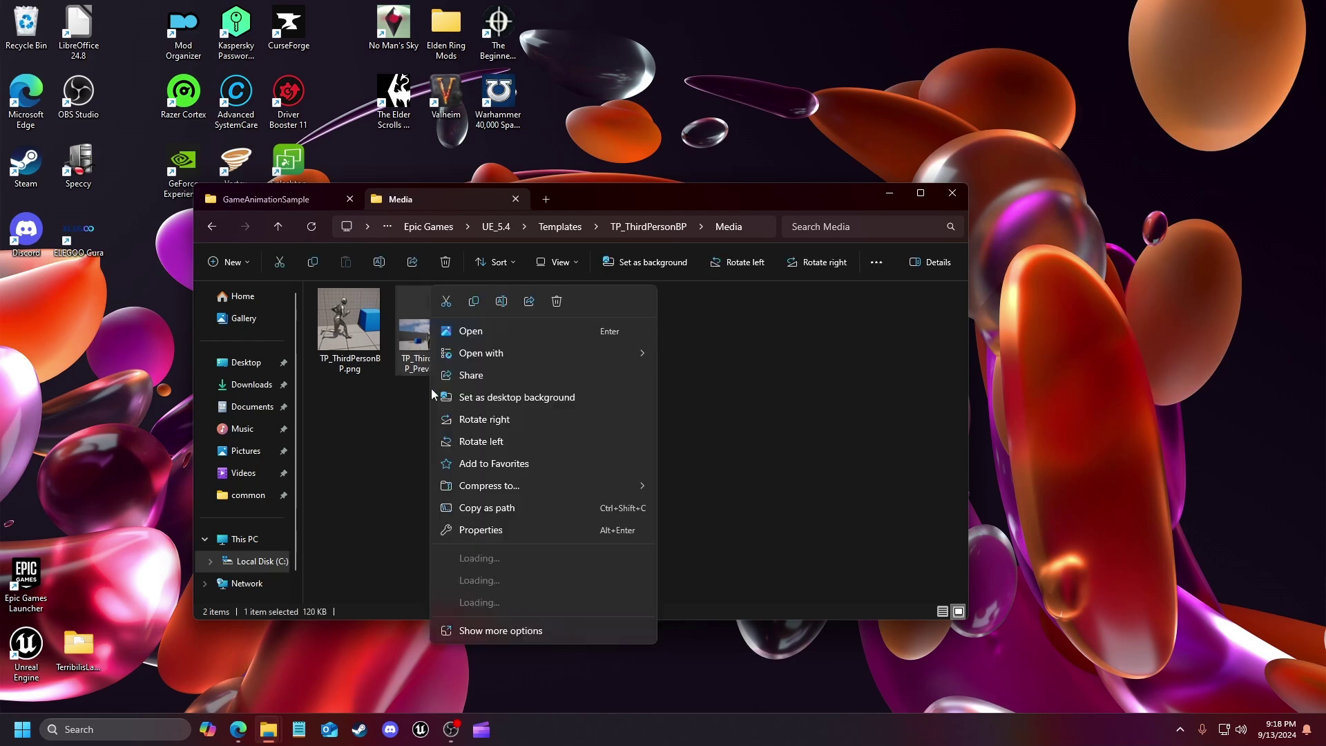
{"action": "left_click", "coordinate": [483, 530]}
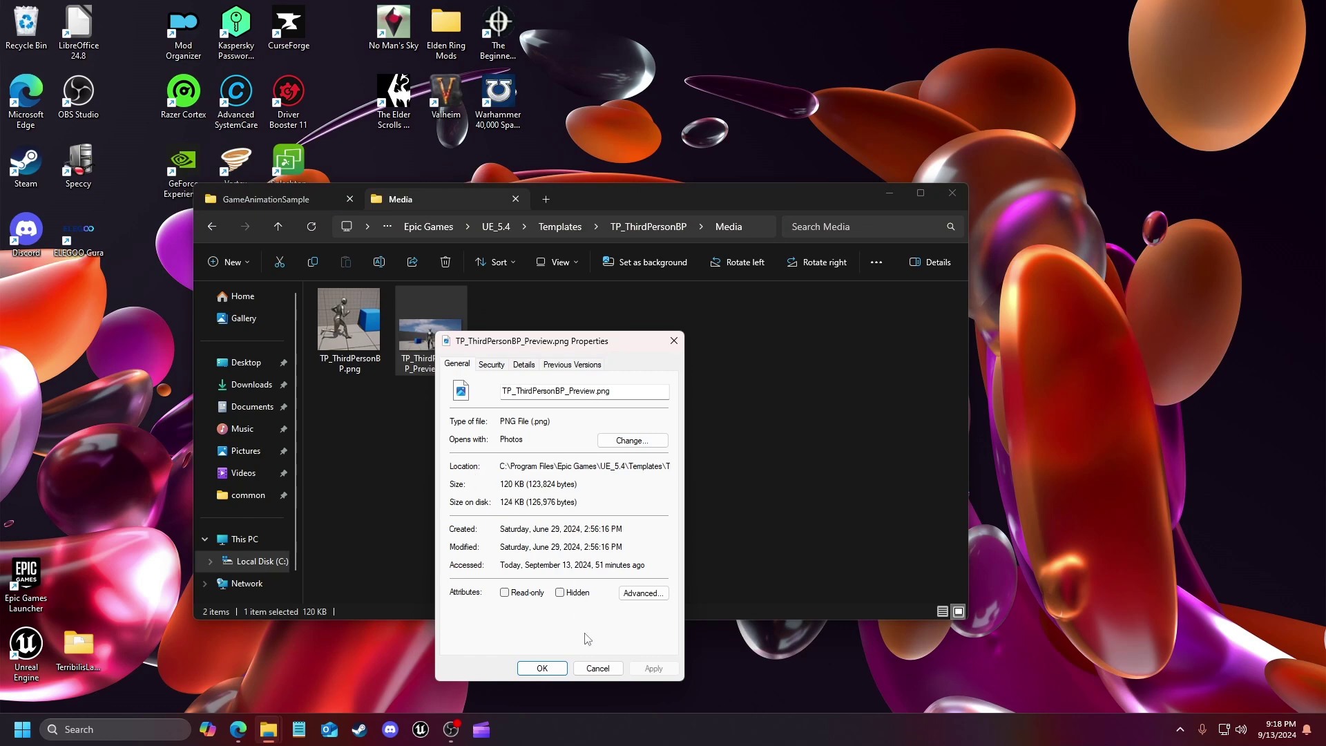
{"action": "left_click", "coordinate": [521, 365]}
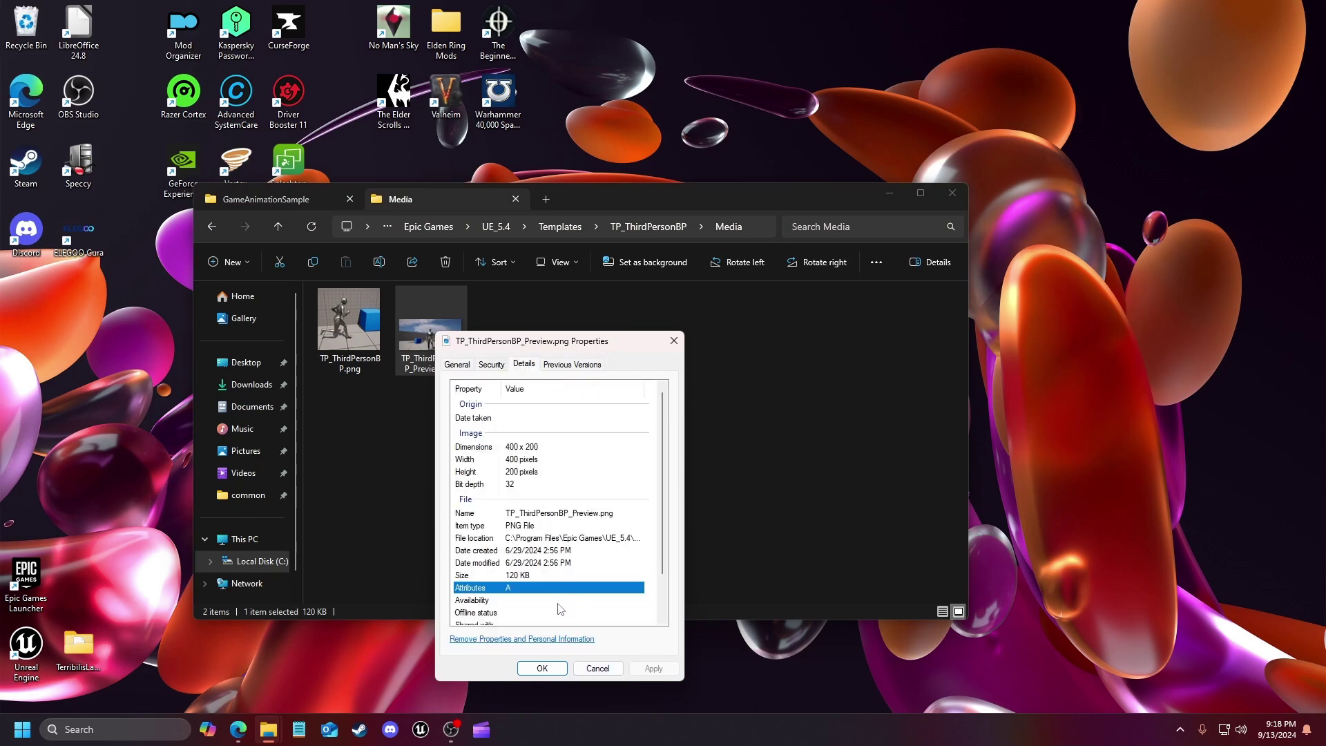
{"action": "left_click", "coordinate": [523, 460]}
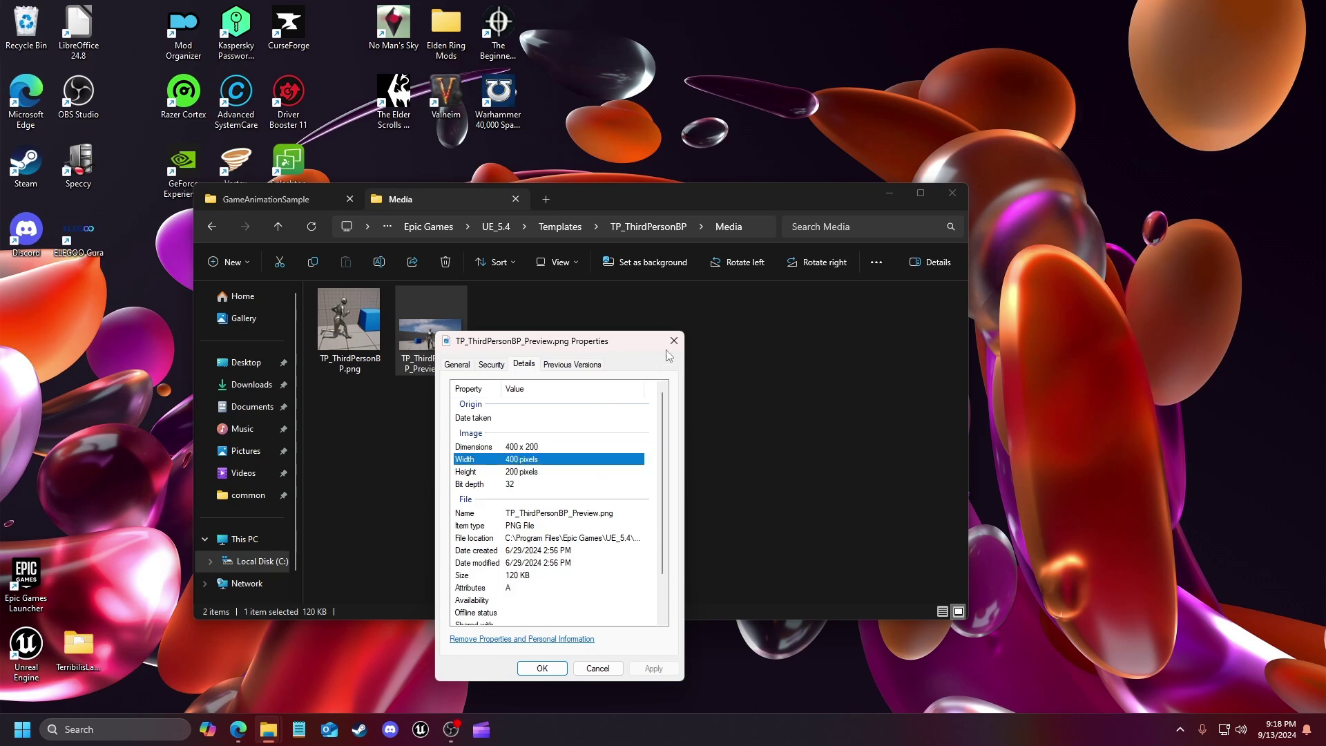
{"action": "left_click", "coordinate": [676, 342]}
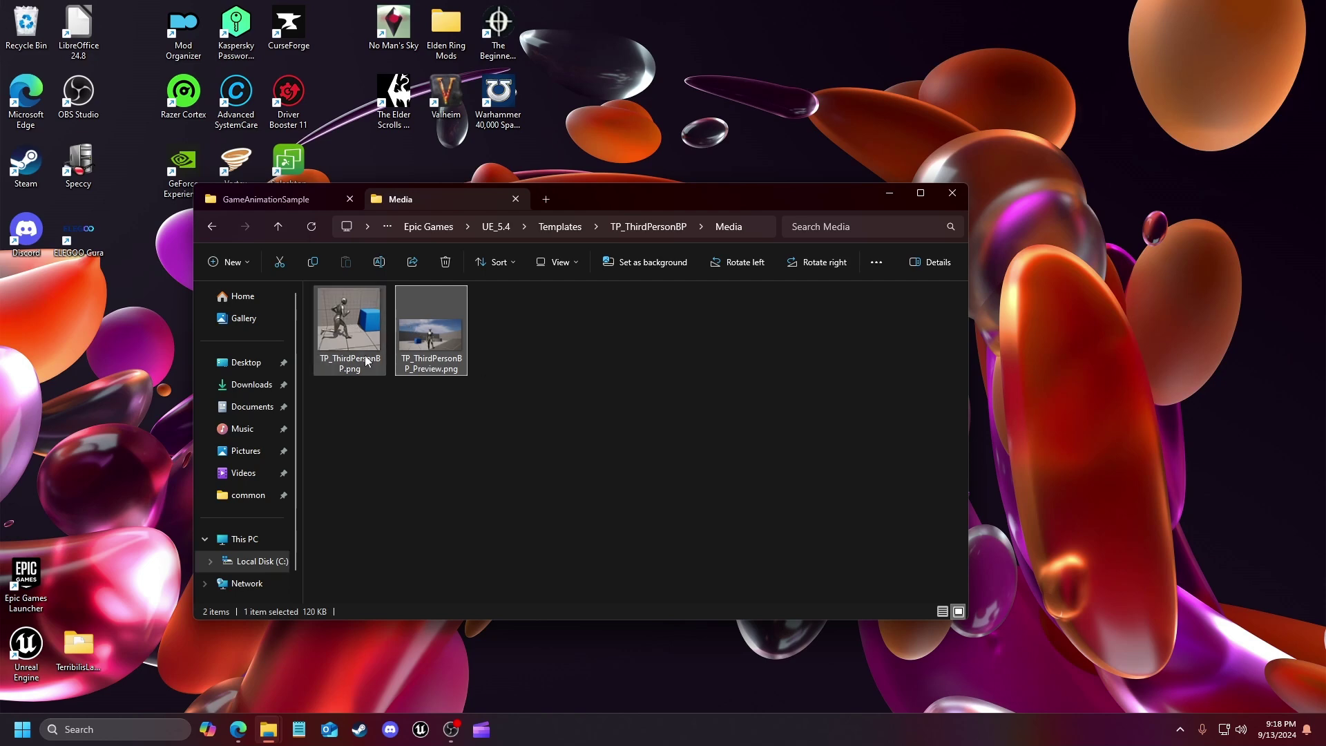
{"action": "mouse_move", "coordinate": [330, 362]}
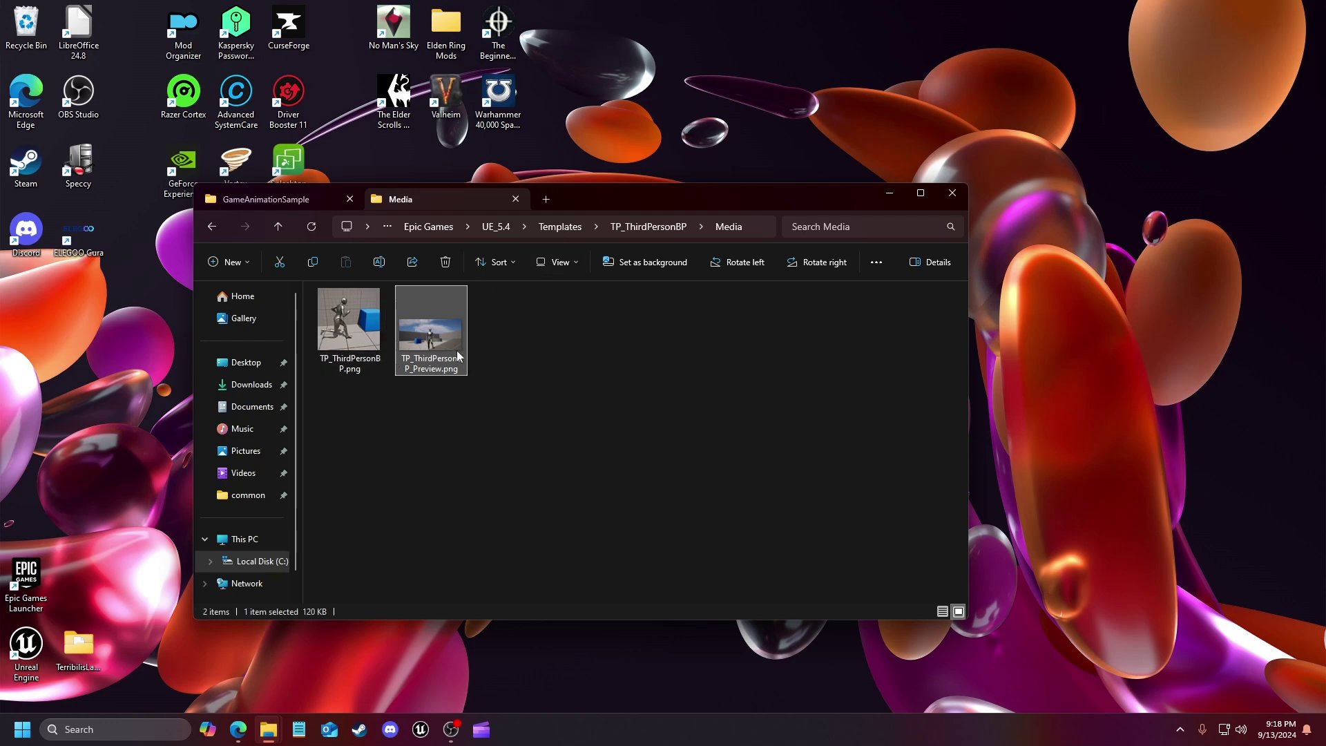
Step: Copy the name of the TP_GameAnimationSampleBP folder in Templates without renaming the folder
{"action": "left_click", "coordinate": [570, 228]}
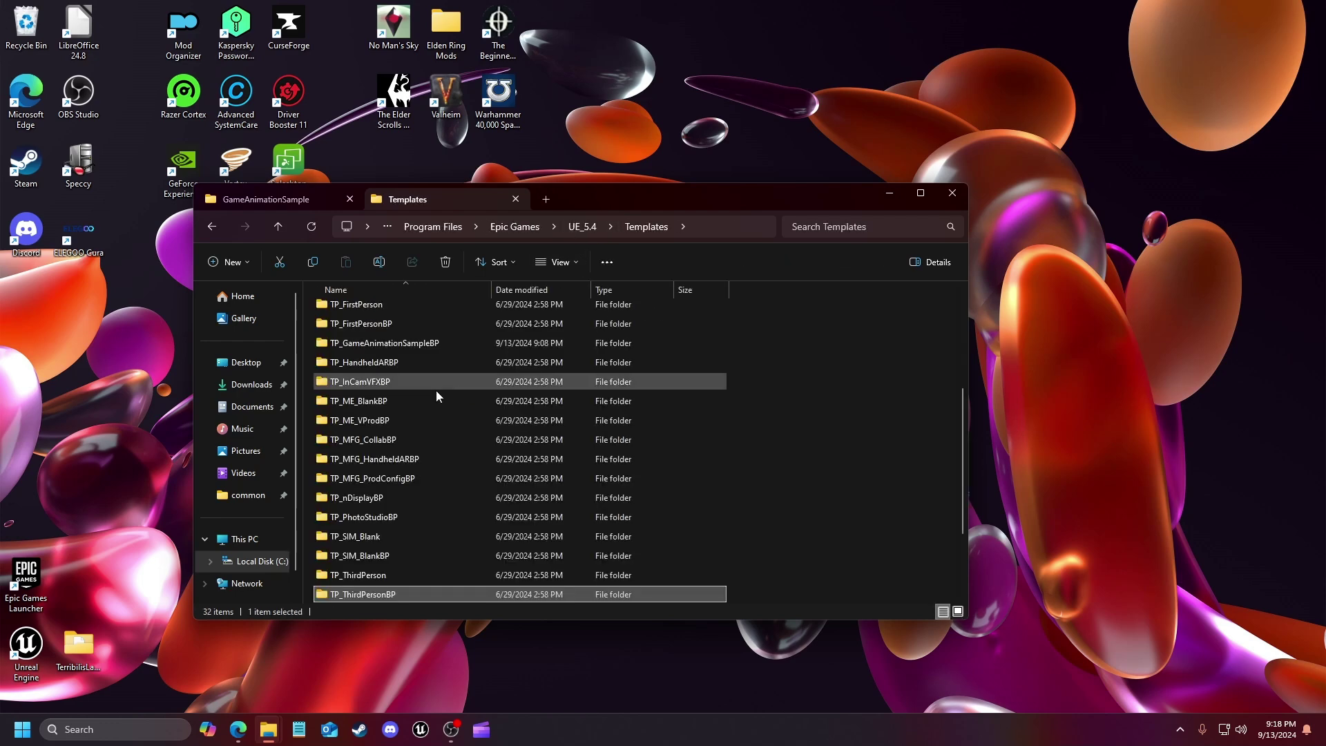
{"action": "left_click", "coordinate": [366, 345]}
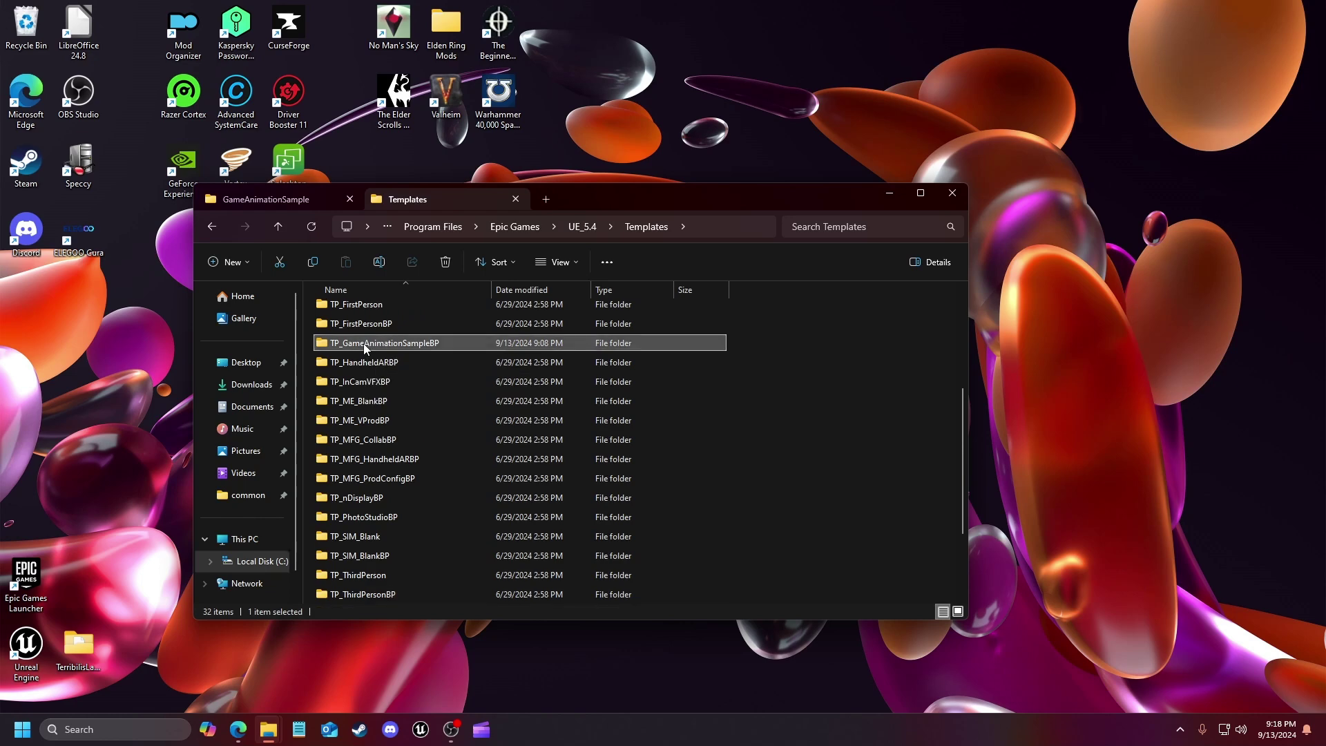
{"action": "left_click", "coordinate": [385, 344]}
{"action": "key", "text": "ctrl+c"}
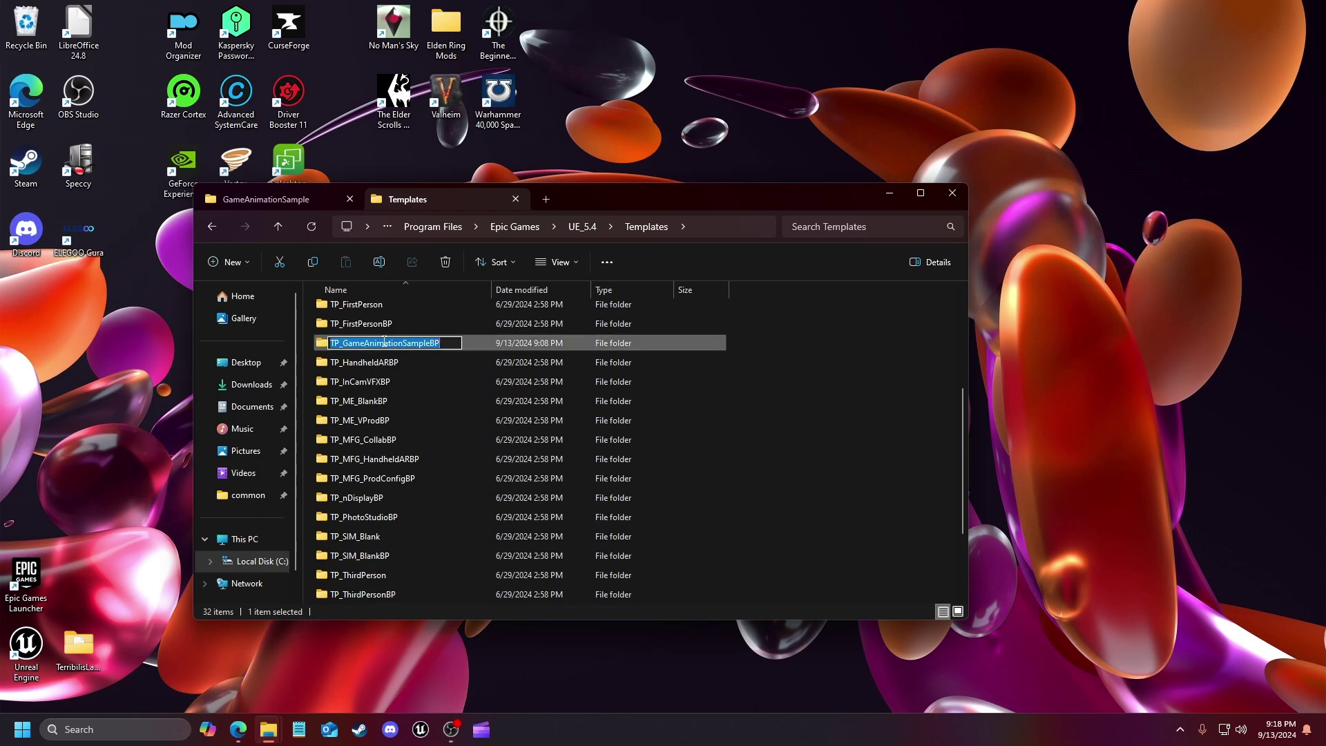
{"action": "left_click", "coordinate": [401, 364]}
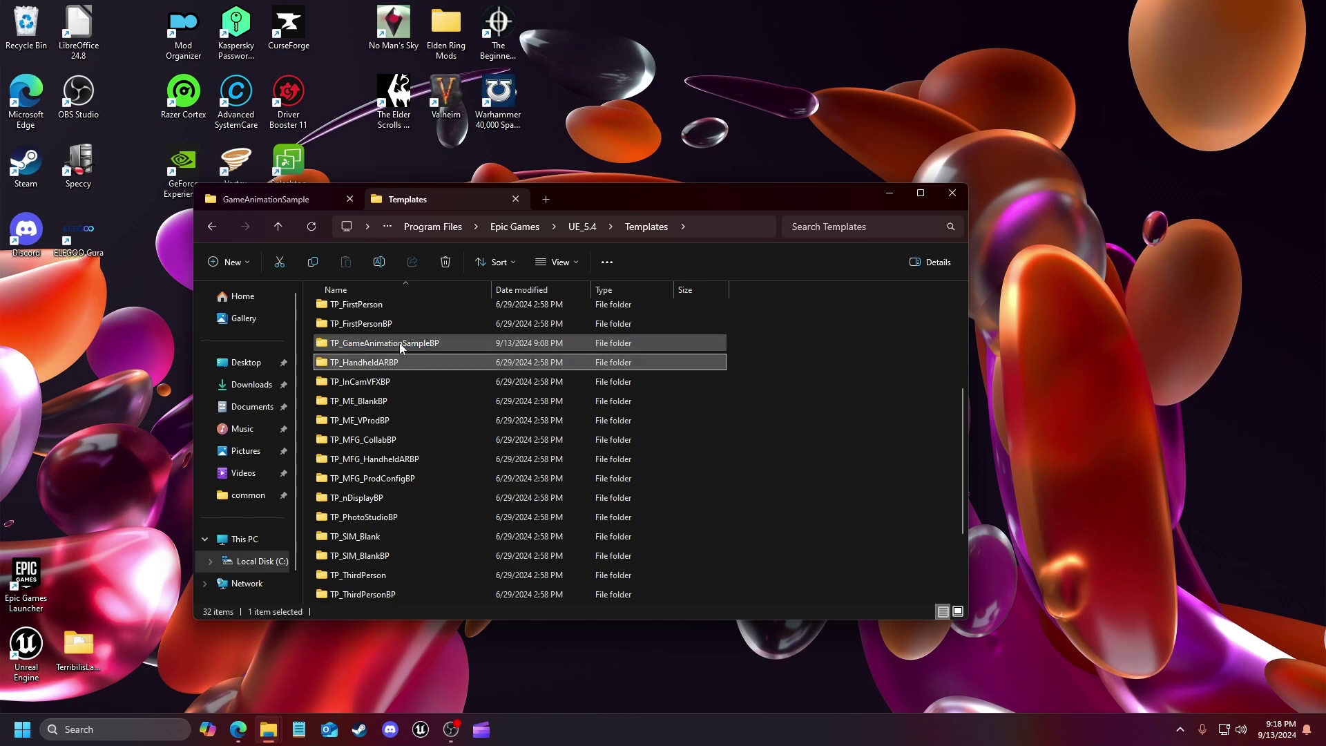
Step: Rename the character screenshot in the TP_GameAnimationSampleBP template's Media folder as TP_GameAnimationSampleBP.png
{"action": "double_click", "coordinate": [399, 342]}
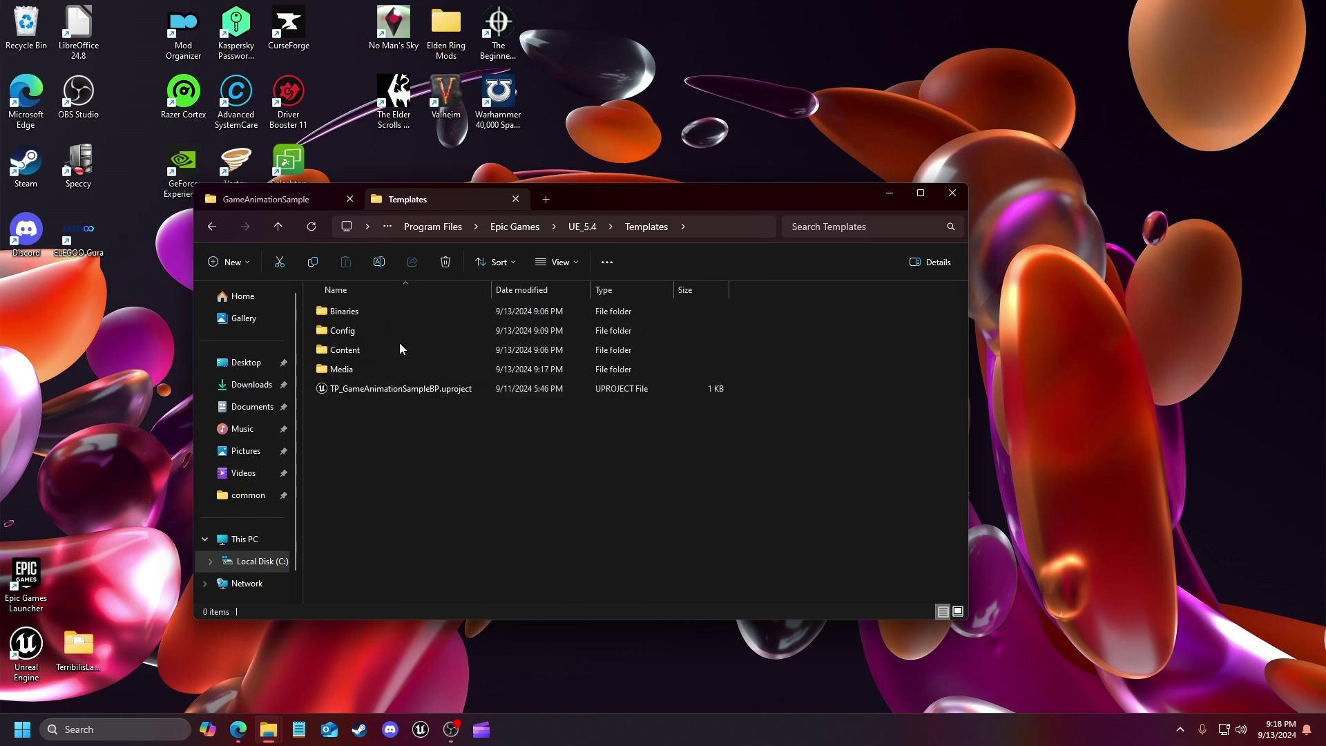
{"action": "double_click", "coordinate": [338, 371]}
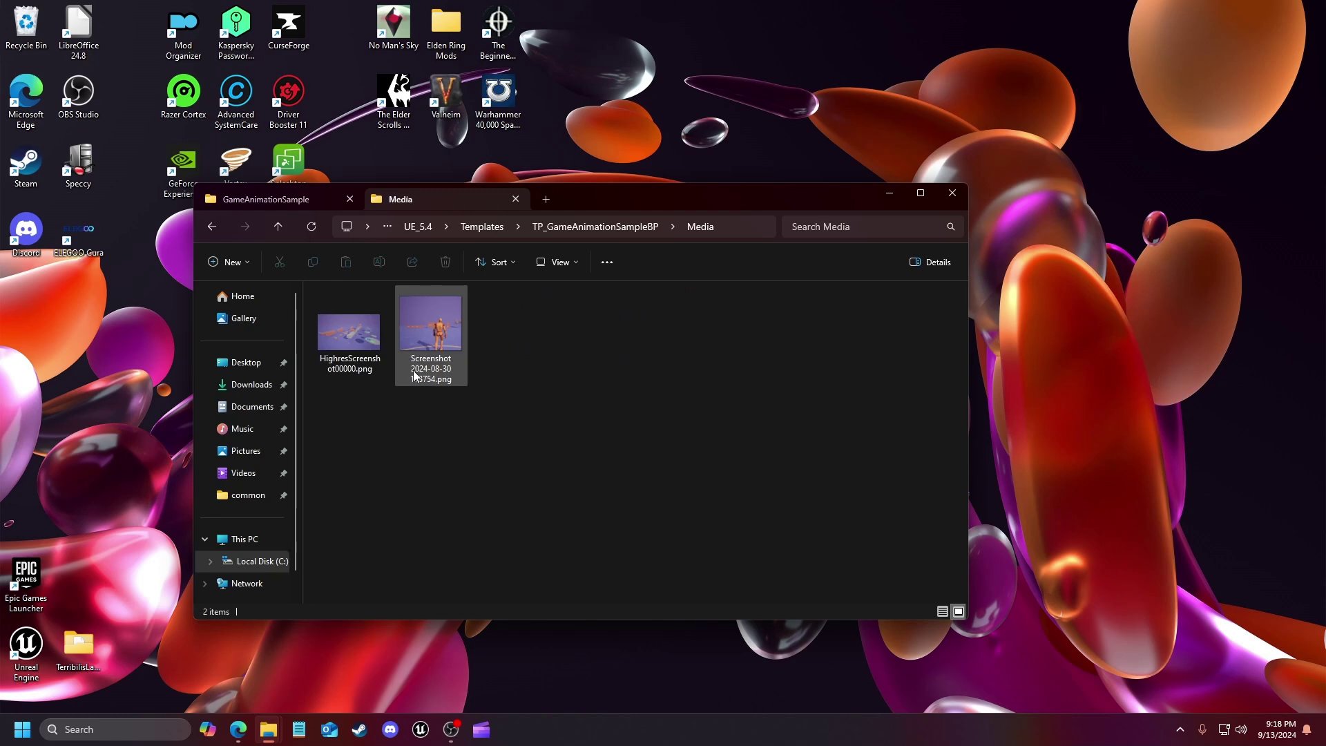
{"action": "left_click", "coordinate": [431, 358]}
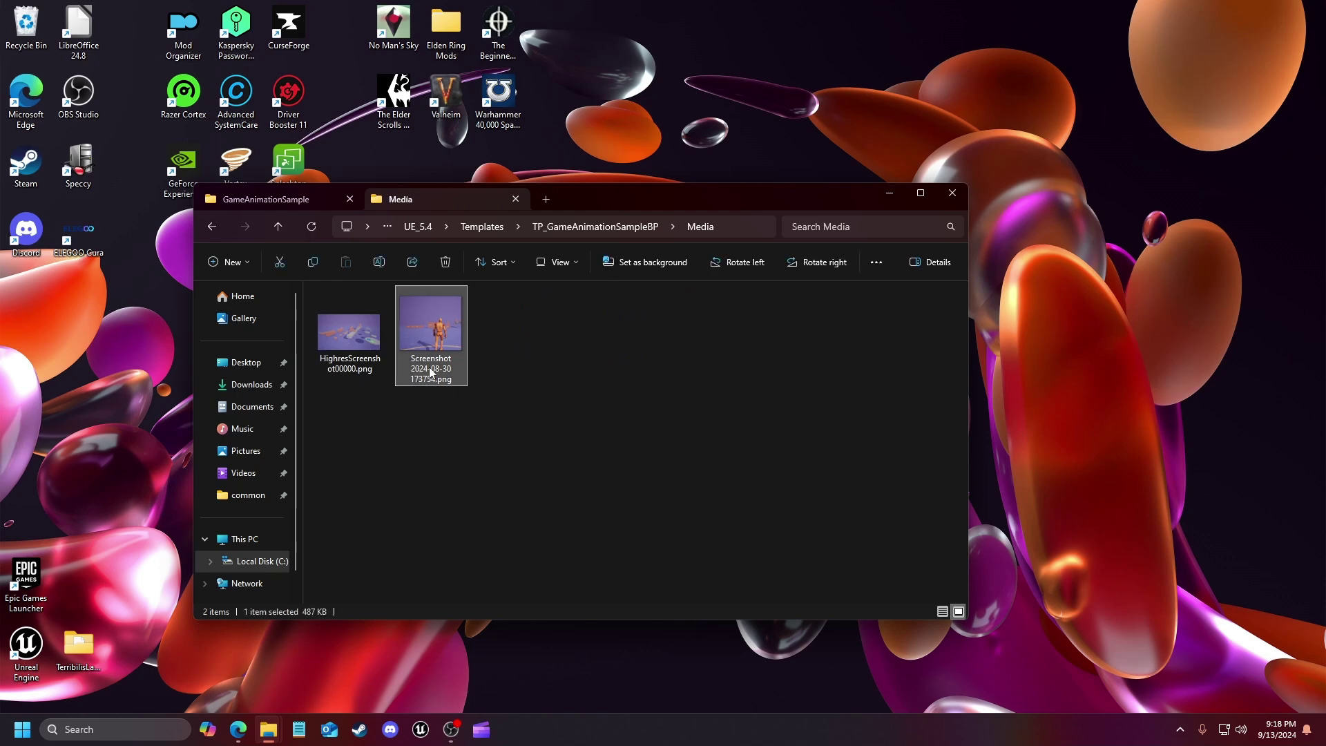
{"action": "left_click", "coordinate": [431, 373]}
{"action": "key", "text": "ctrl+v"}
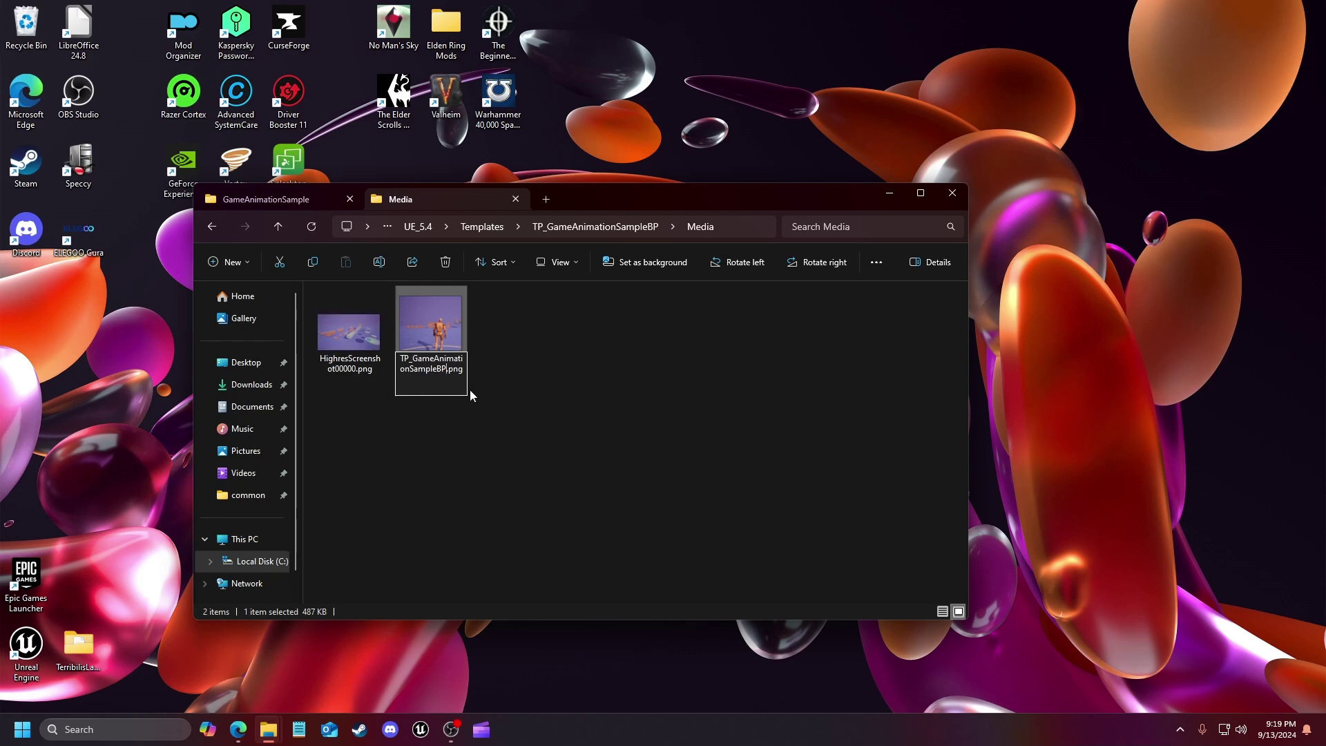
Step: Rename HighresScreenshot00000.png in the Media folder as TP_GameAnimationSampleBP_Preview.png
{"action": "left_click", "coordinate": [358, 366]}
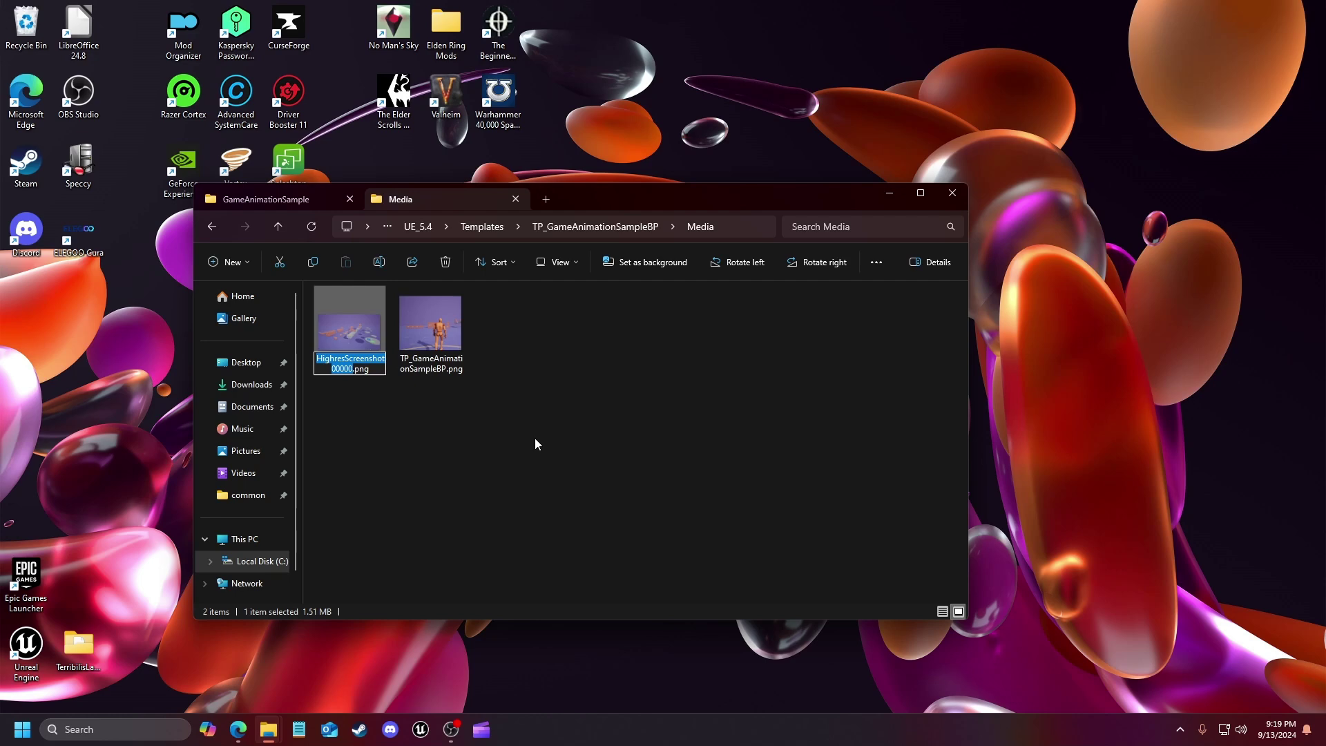
{"action": "key", "text": "F2"}
{"action": "key", "text": "ctrl+v"}
{"action": "type", "text": "_"}
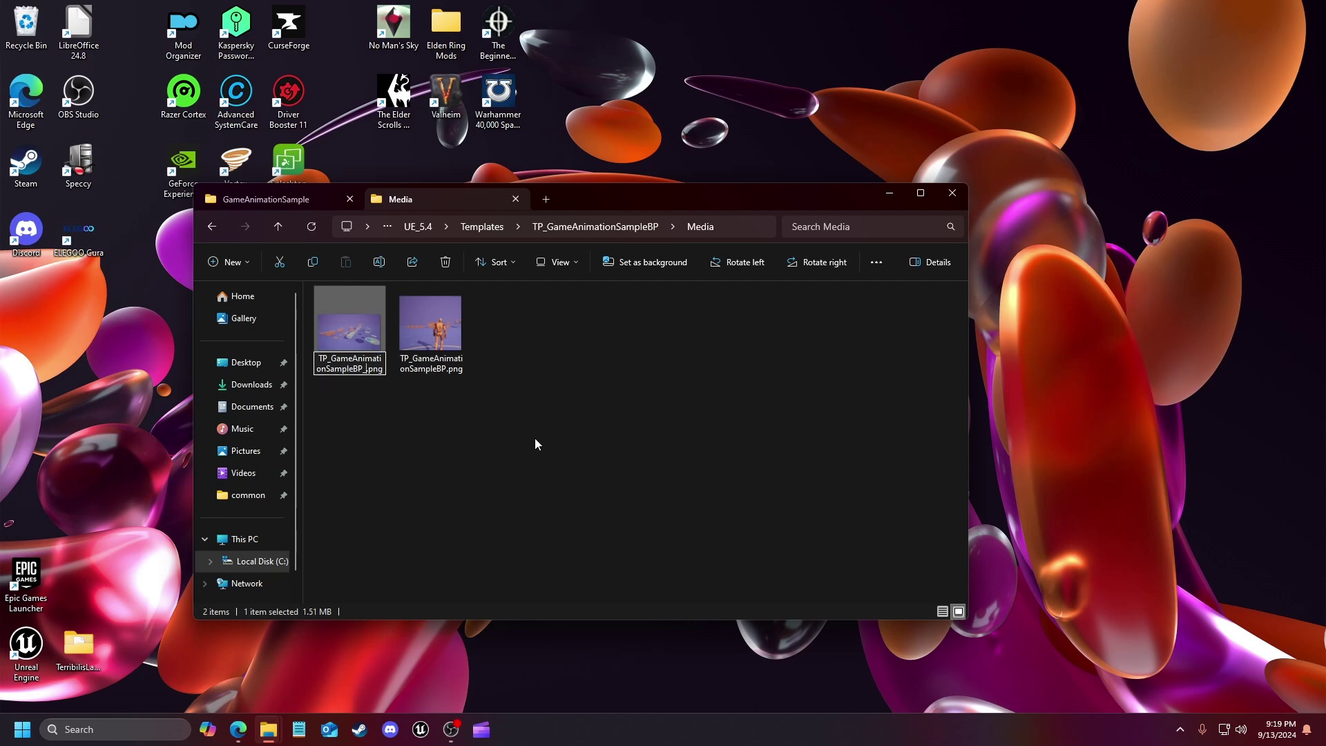
{"action": "type", "text": "Preview"}
{"action": "key", "text": "Return"}
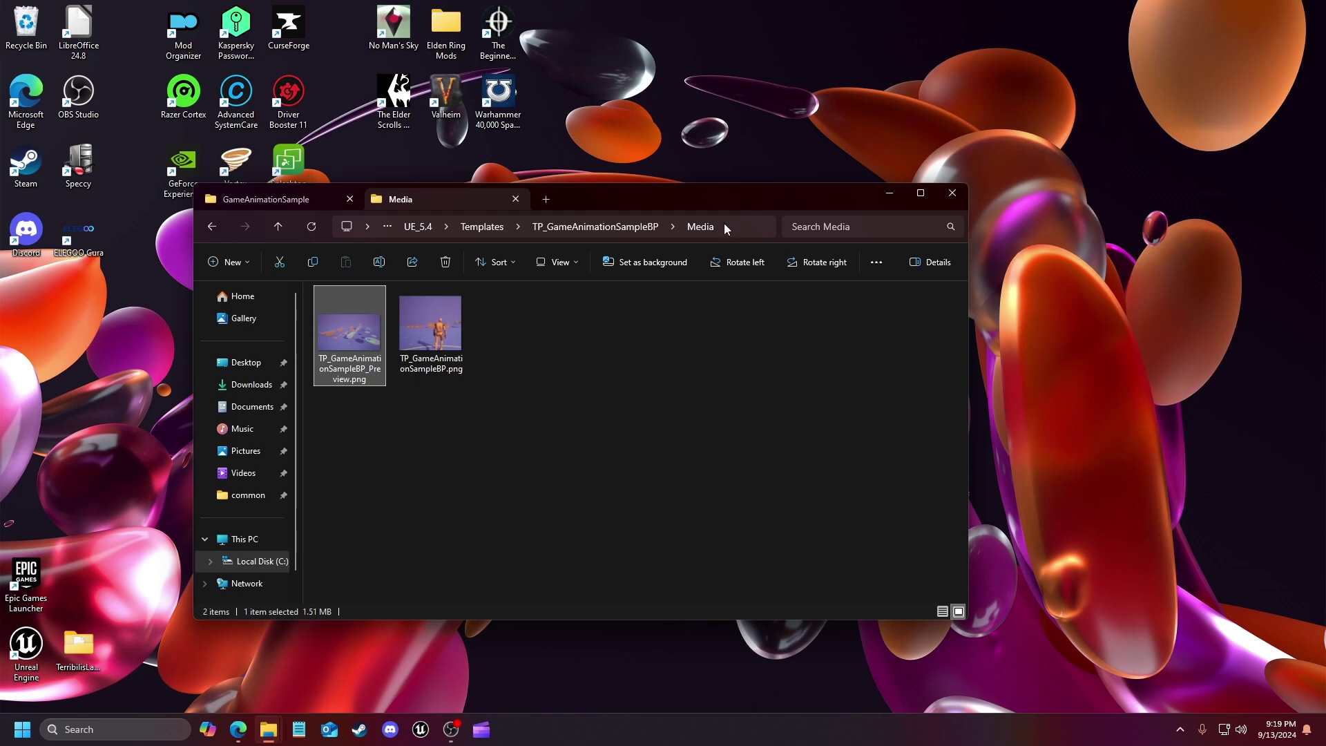
Step: Launch Unreal Engine and select the Game Animation Sample Project template in the Games category of the Project Browser
{"action": "left_click", "coordinate": [420, 731]}
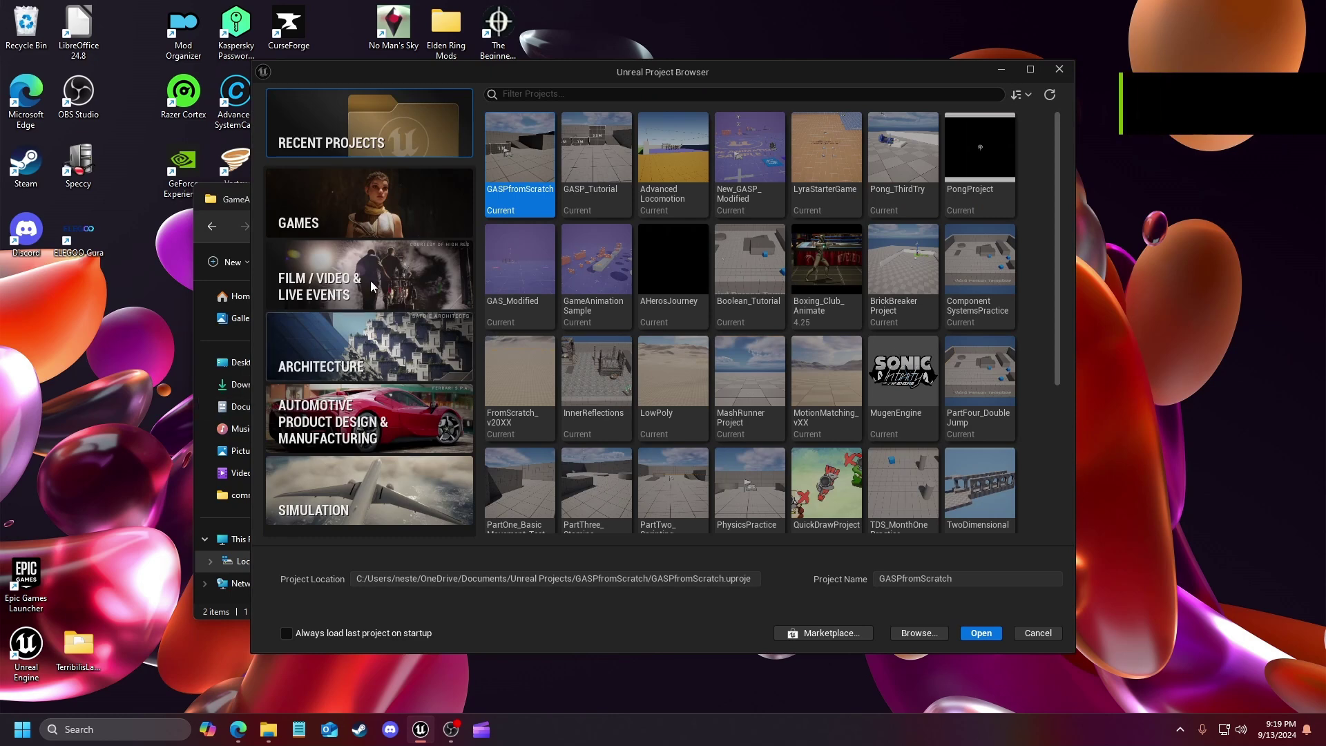
{"action": "left_click", "coordinate": [323, 218]}
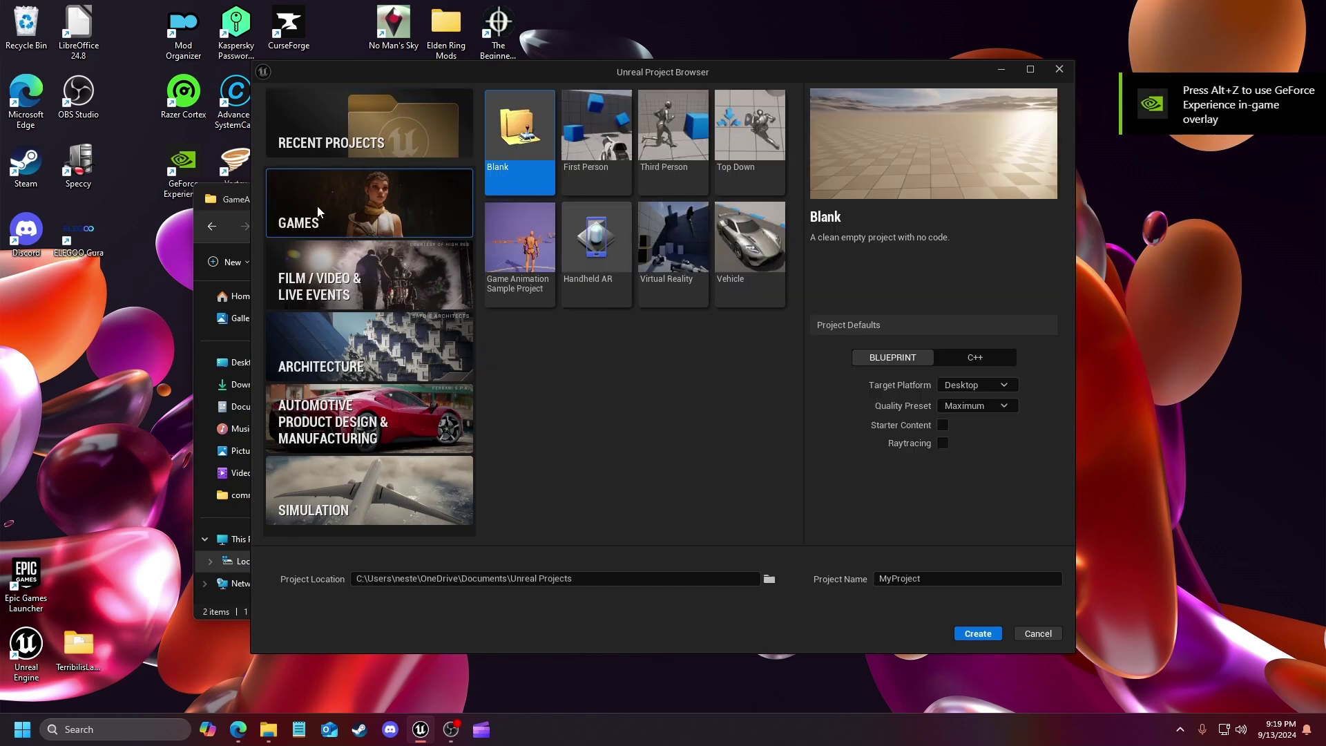
{"action": "left_click", "coordinate": [527, 255]}
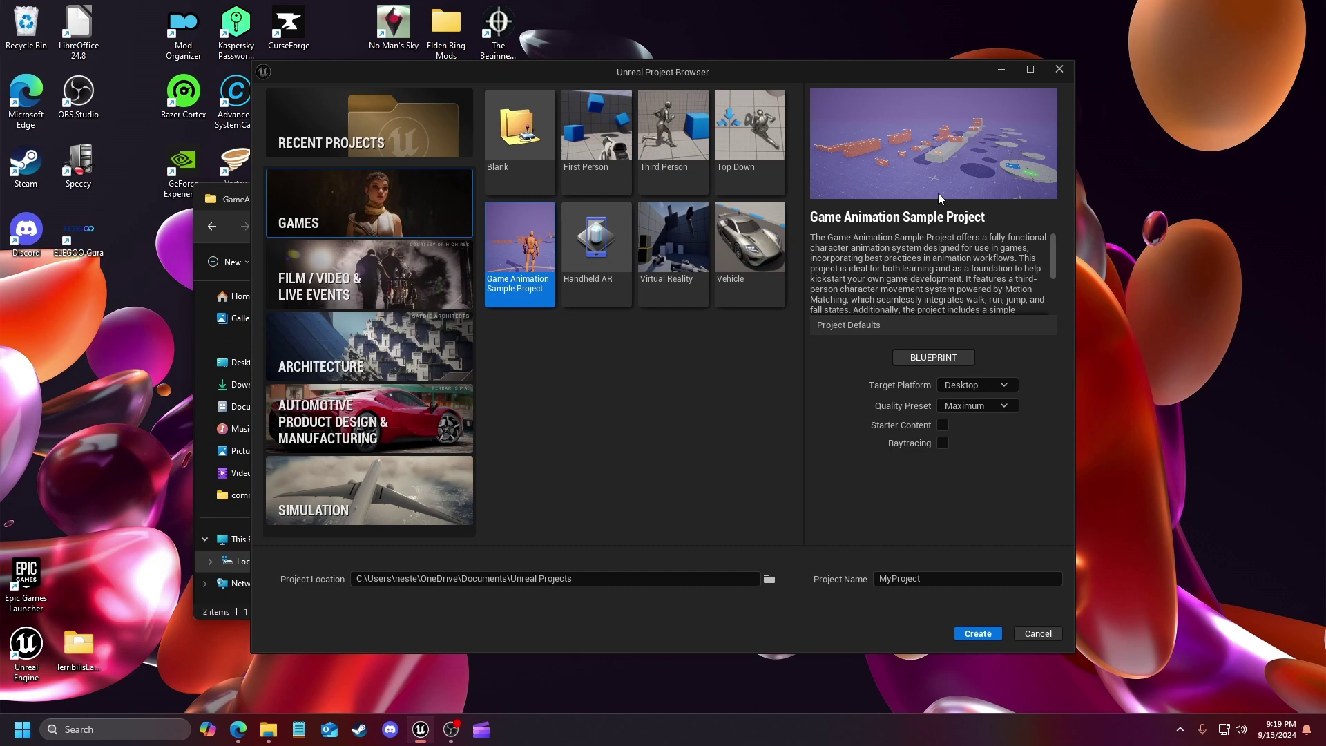
Step: Create a project named GASP_Template_Test from the selected template, and minimize the File Explorer window
{"action": "left_click_drag", "start_coordinate": [934, 577], "coordinate": [890, 580]}
{"action": "key", "text": "BackSpace"}
{"action": "key", "text": "BackSpace"}
{"action": "key", "text": "BackSpace"}
{"action": "type", "text": "GASP_Template_Test"}
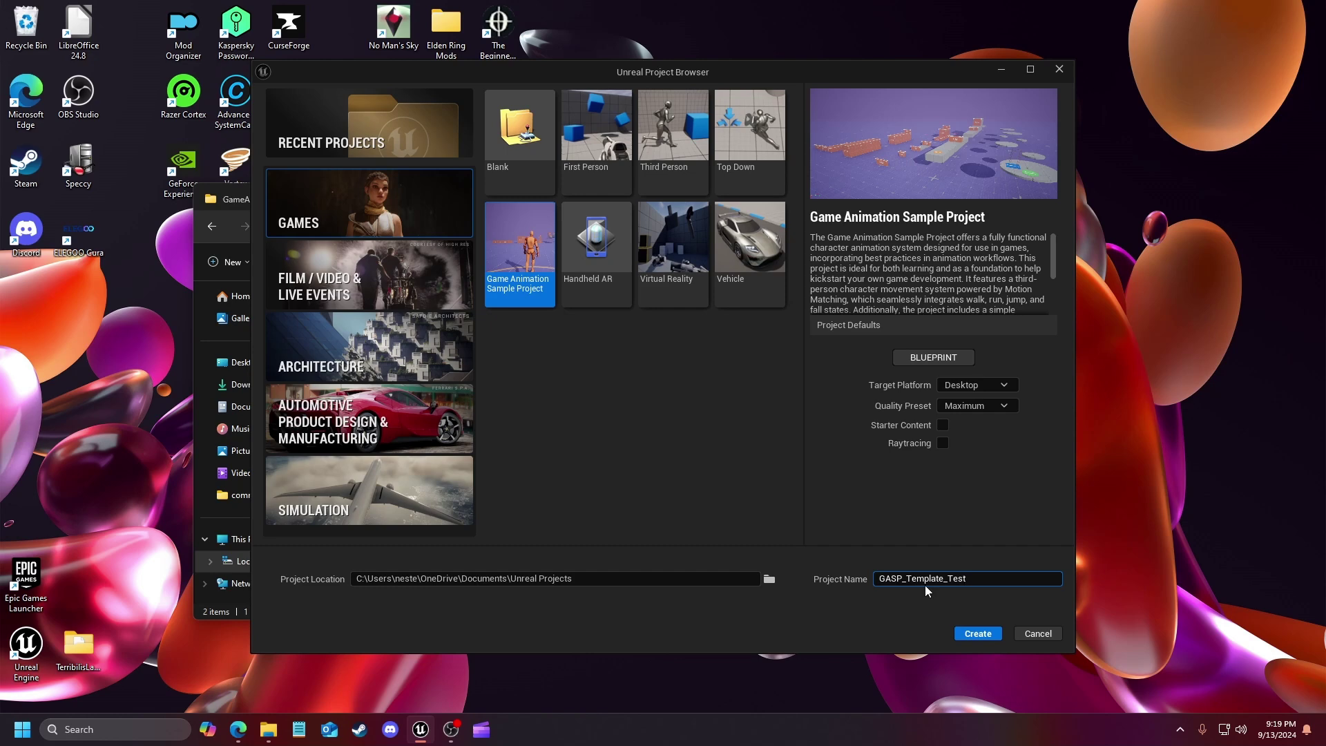
{"action": "left_click", "coordinate": [984, 639]}
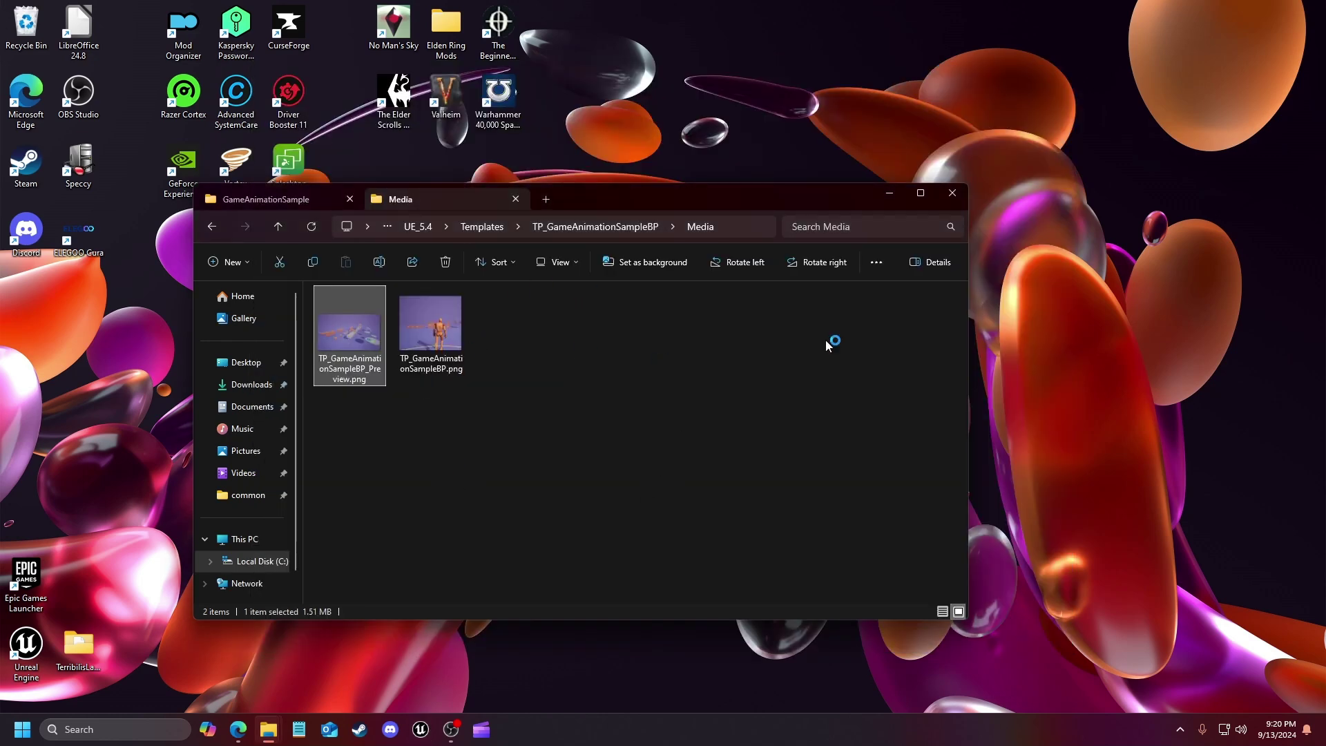
{"action": "left_click", "coordinate": [889, 193]}
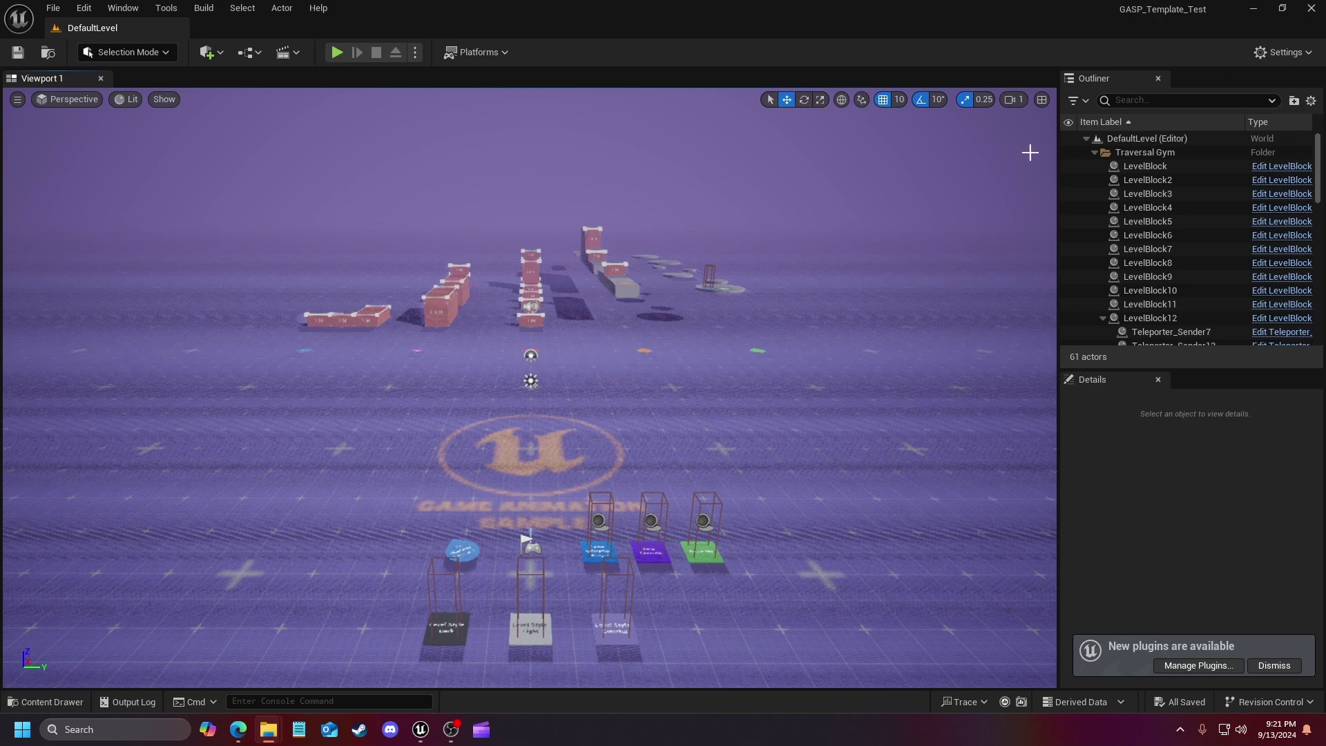
Step: Play DefaultLevel in the editor despite the Blueprint compilation errors, and test the character's running and crouching
{"action": "mouse_move", "coordinate": [1142, 14]}
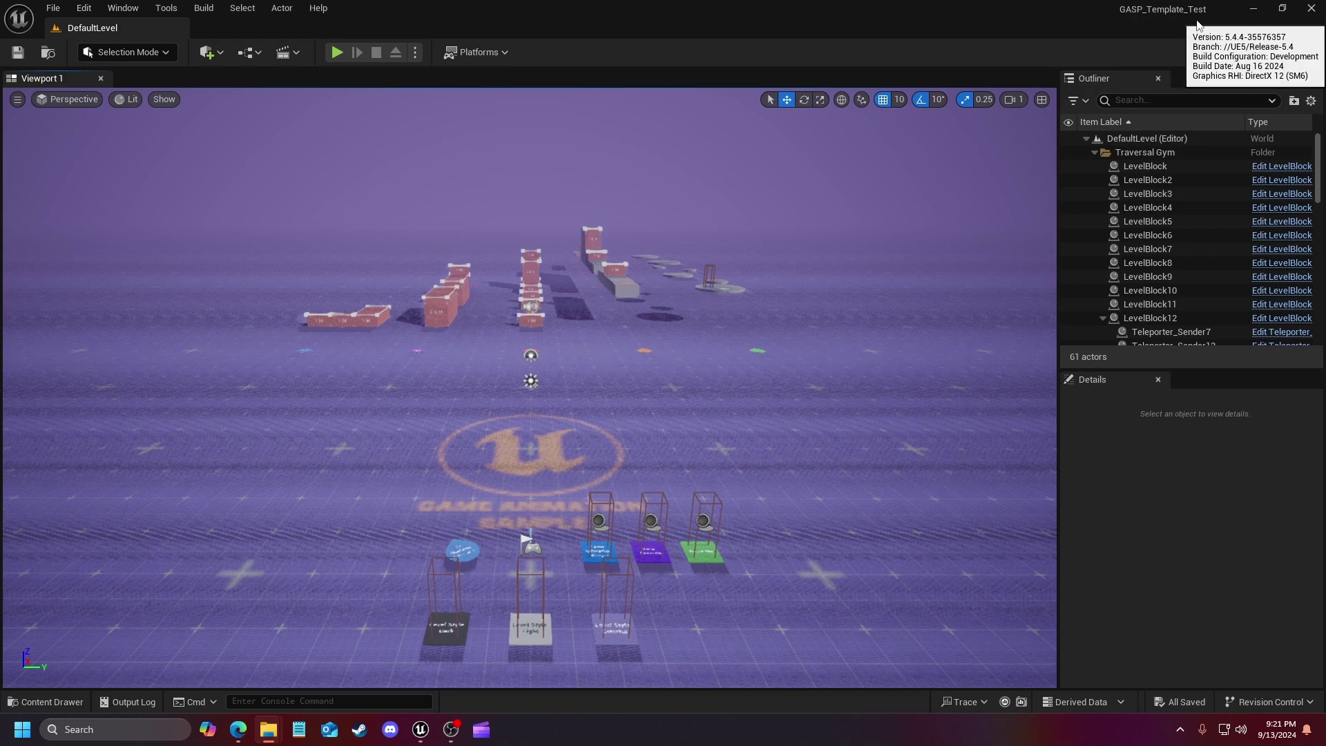
{"action": "left_click", "coordinate": [423, 385]}
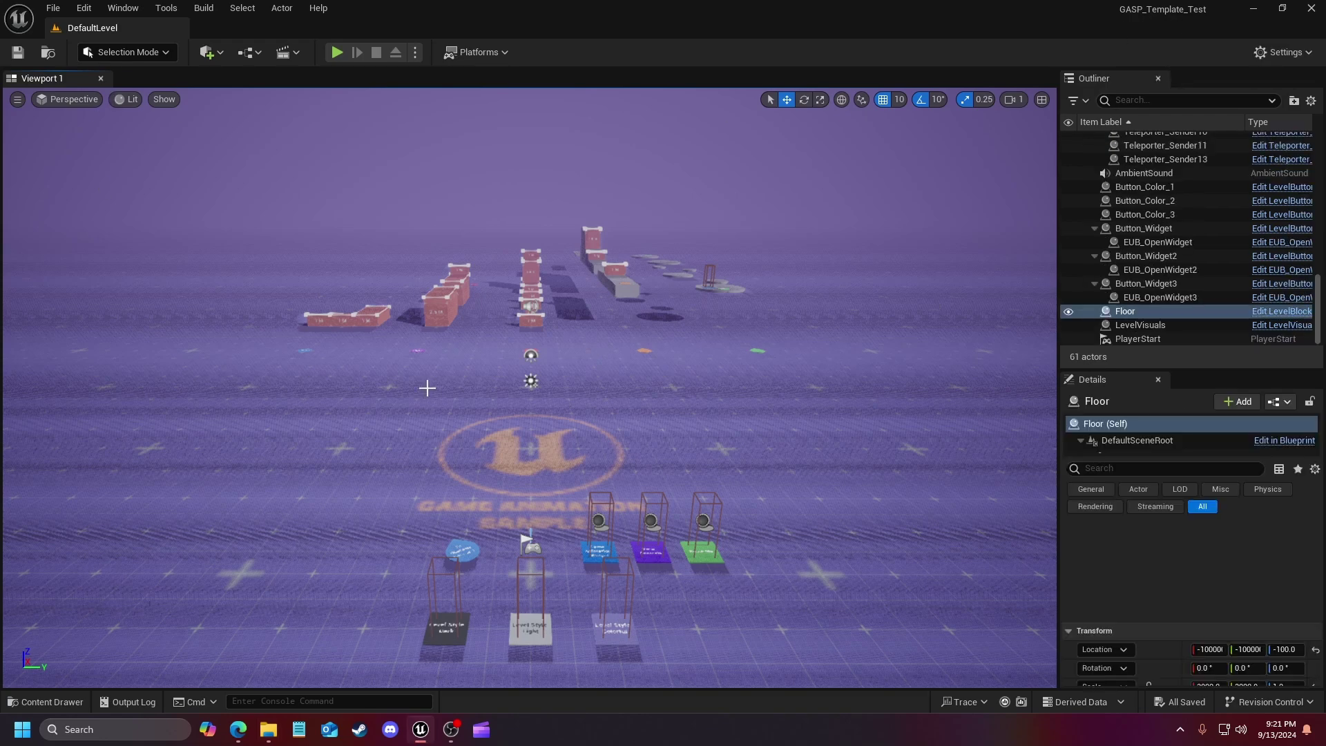
{"action": "left_click", "coordinate": [335, 54]}
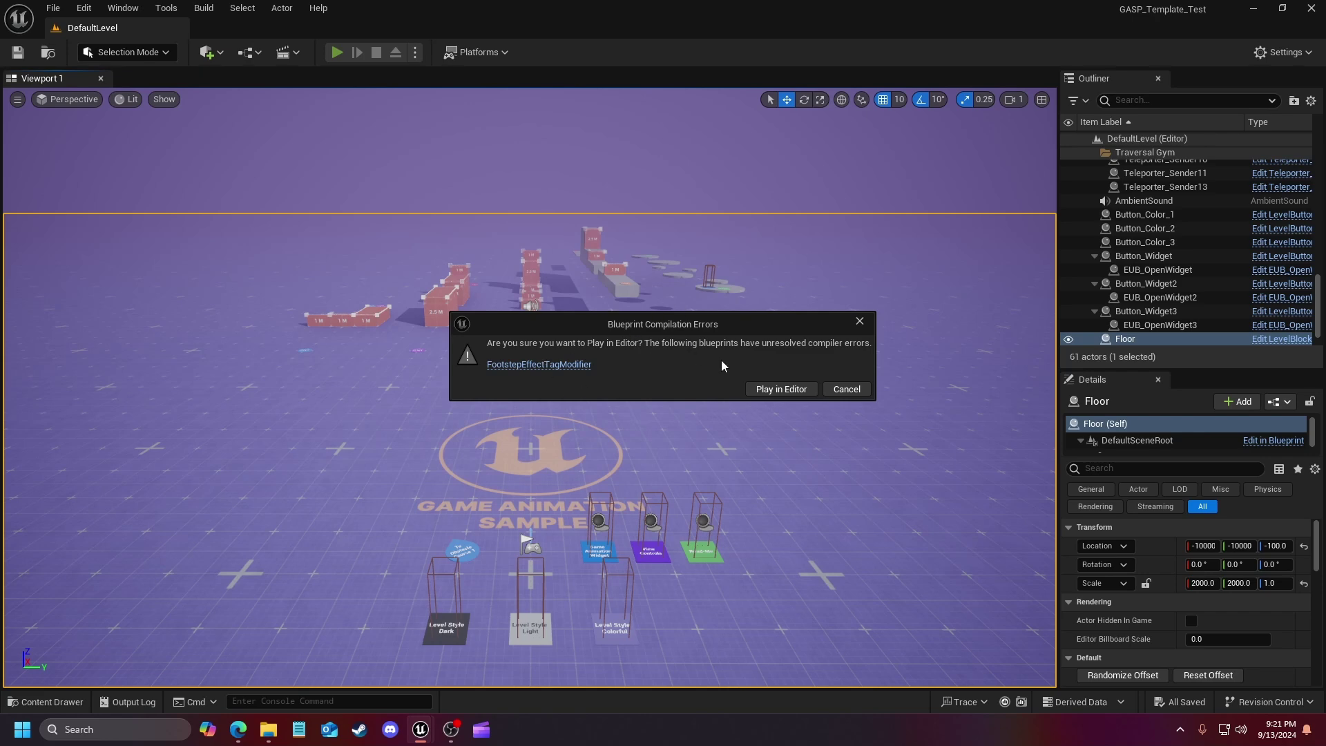
{"action": "left_click", "coordinate": [765, 393]}
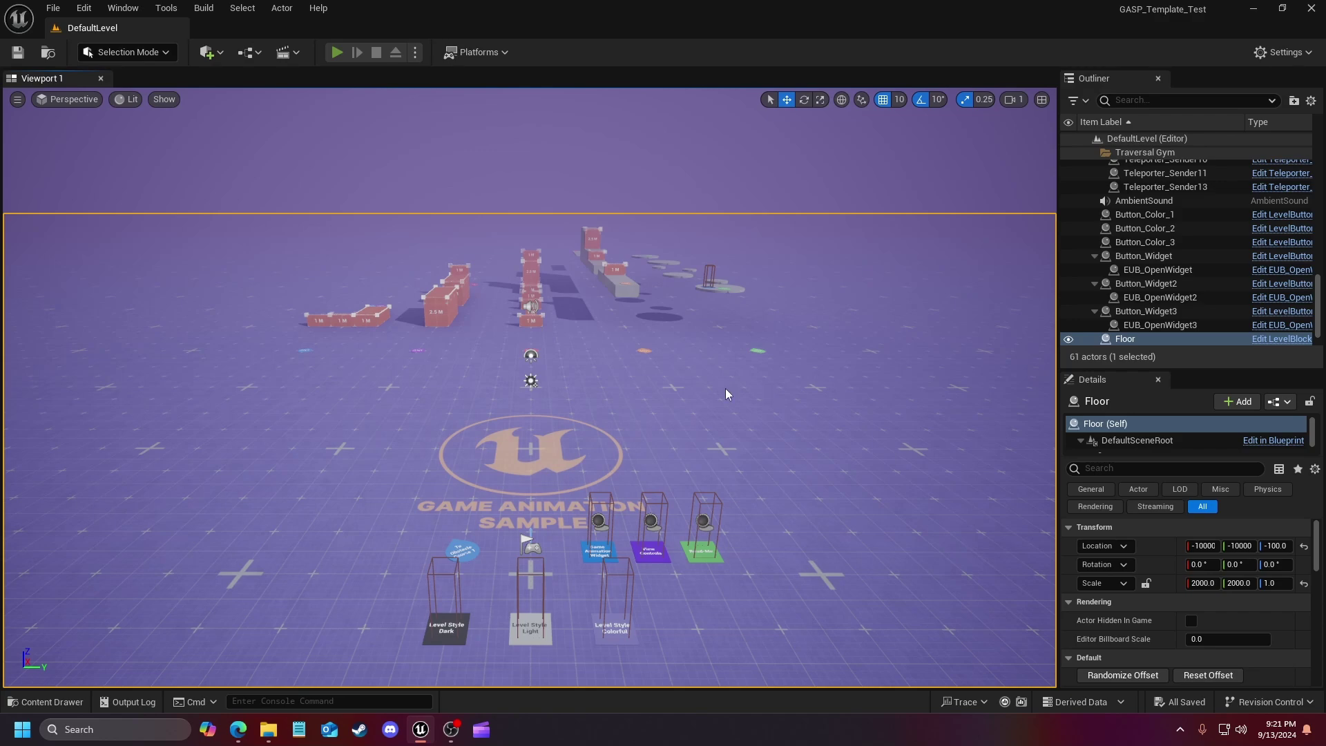
{"action": "key", "text": "w"}
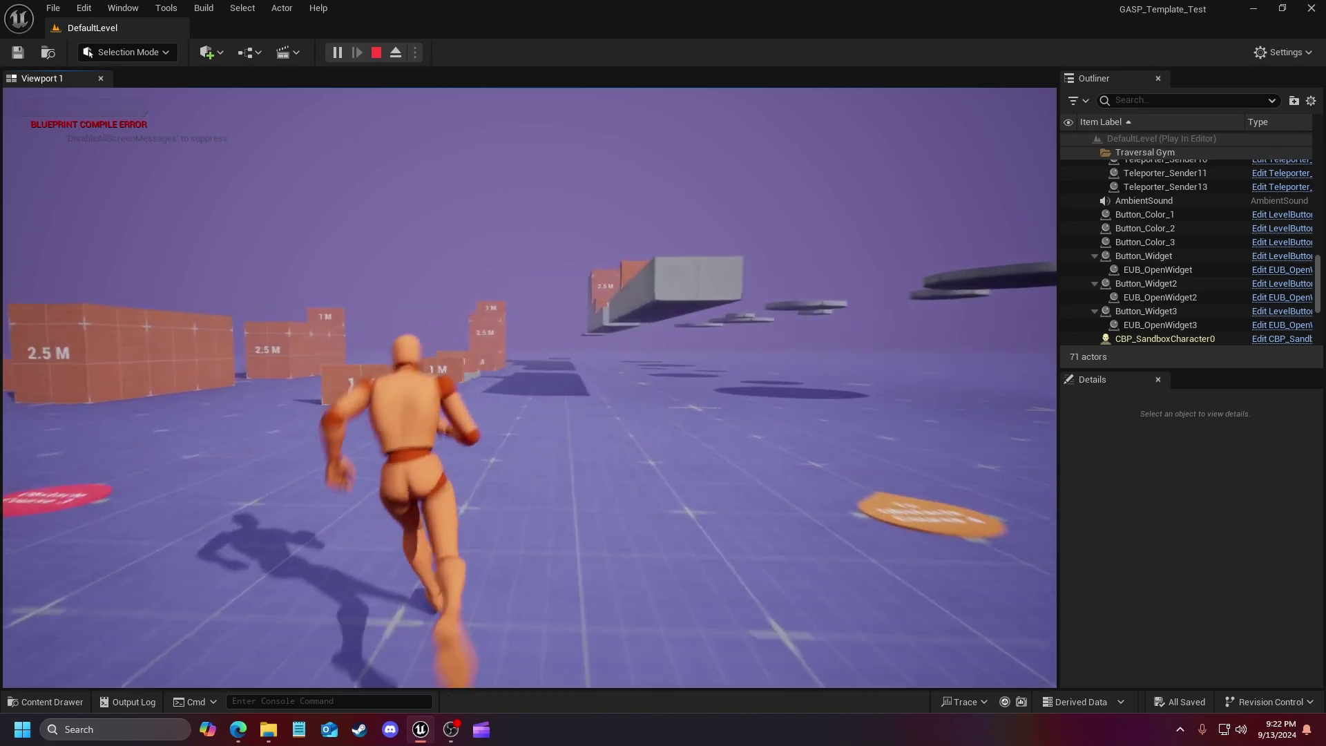
{"action": "key", "text": "c"}
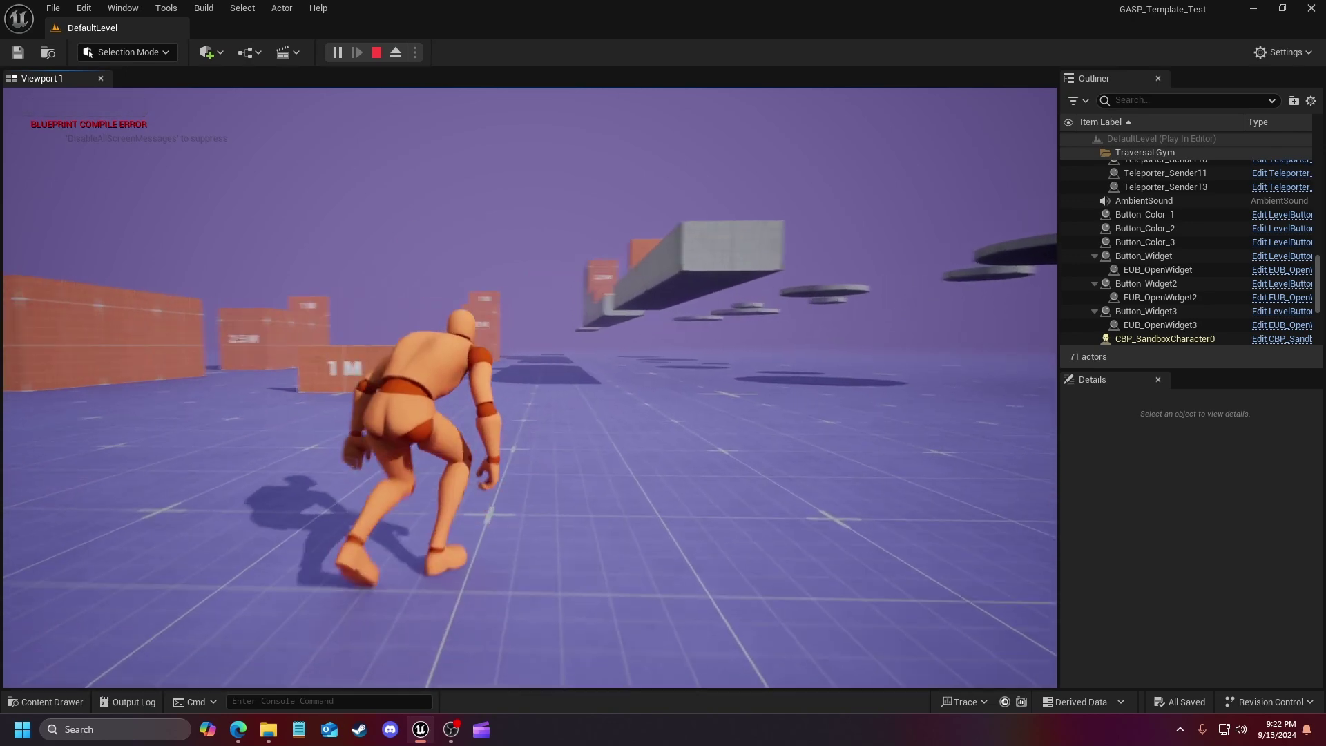
{"action": "key", "text": "c"}
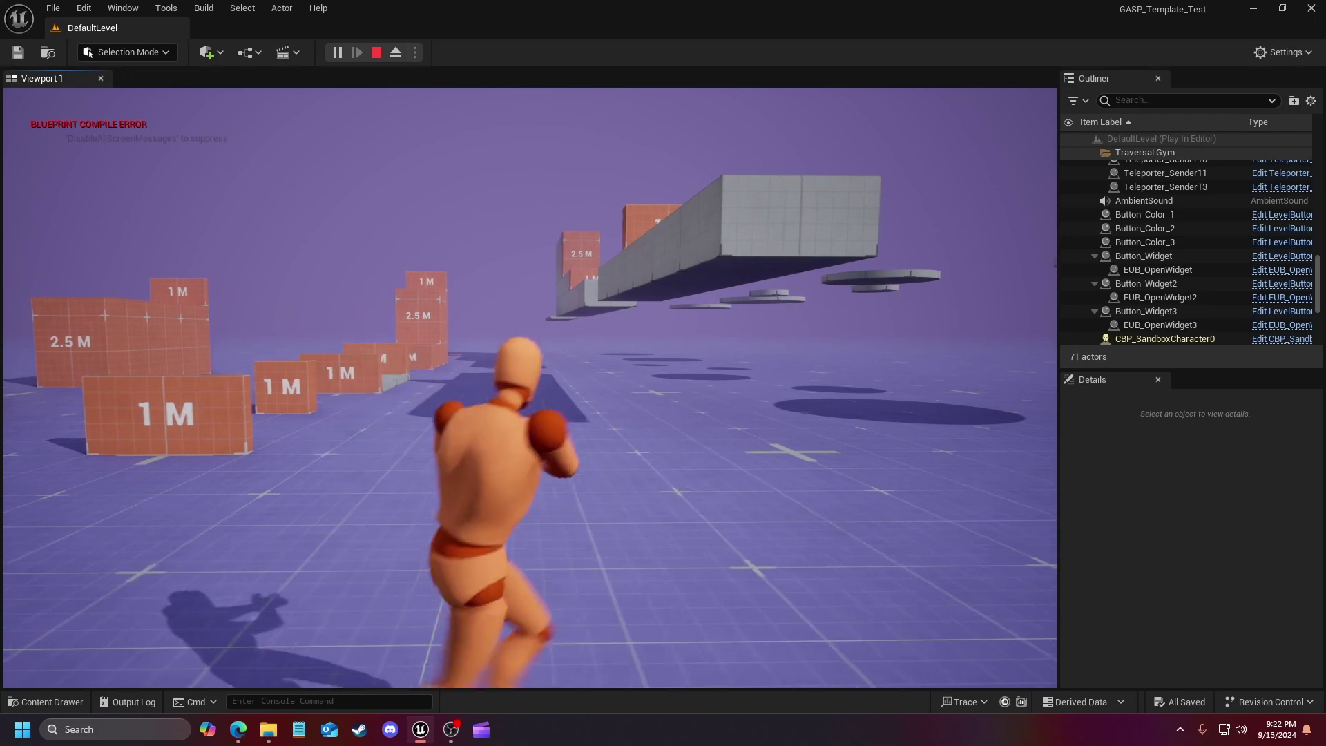
{"action": "key", "text": "w"}
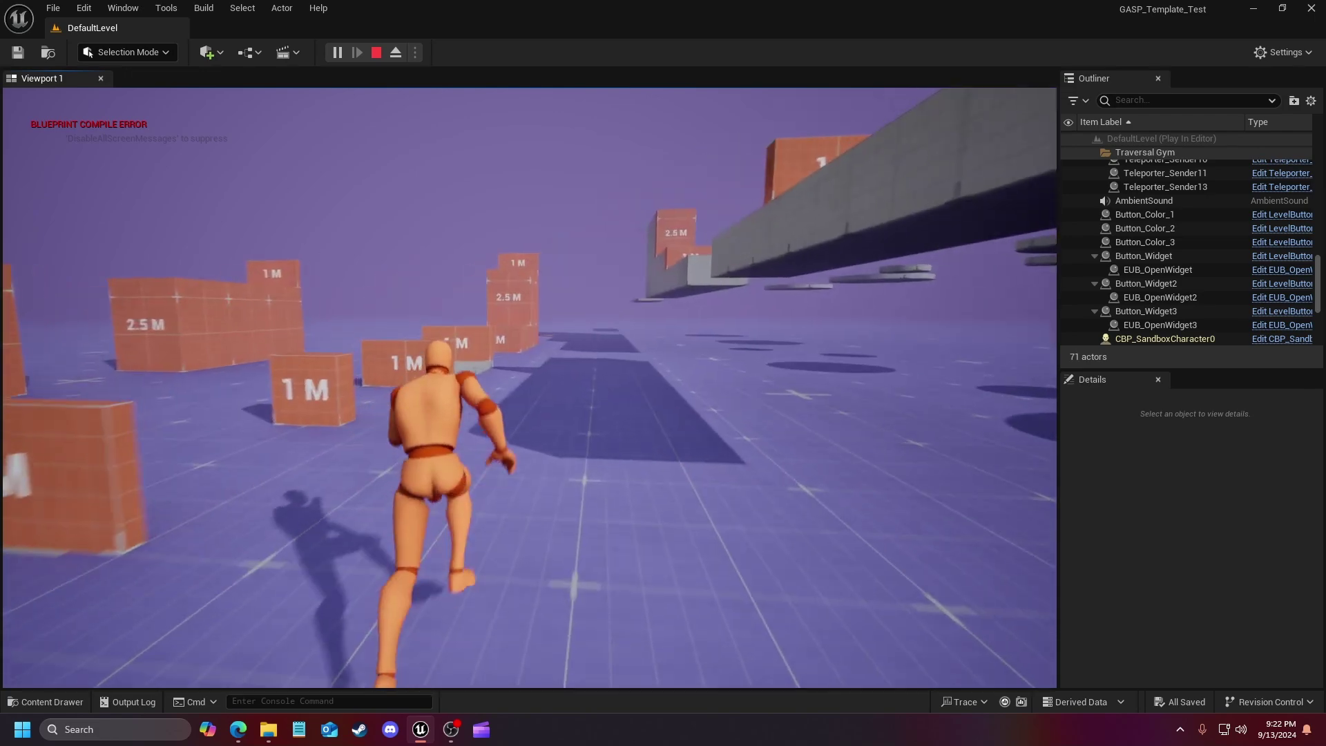